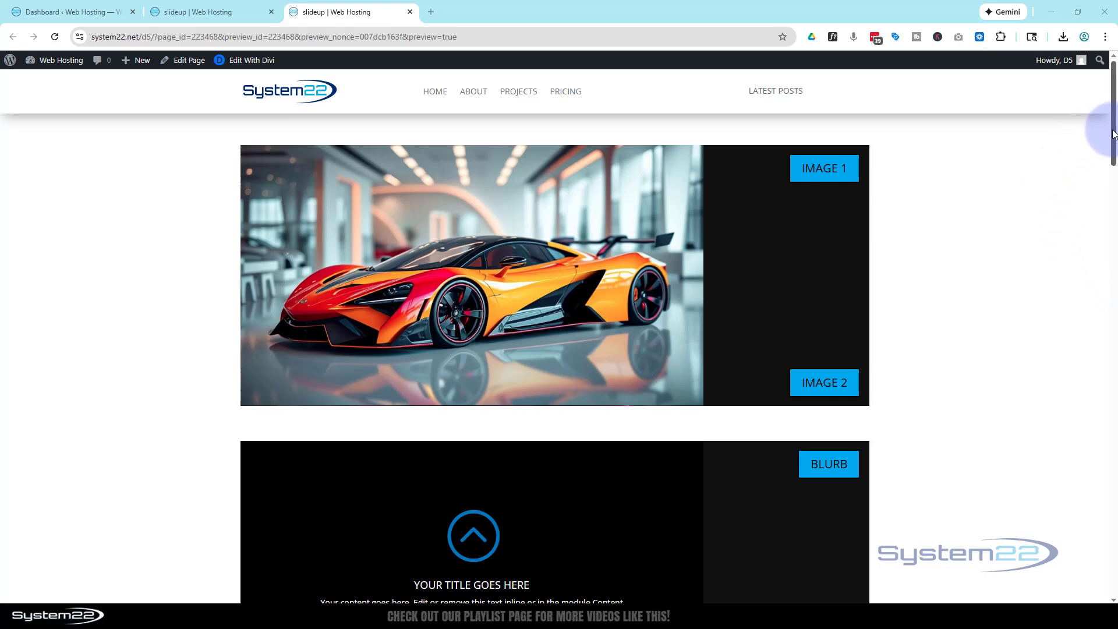
# Switch from the preview to the page builder and delete the existing parallax section below the blurb and image row.
pyautogui.moveTo(1113, 134); pyautogui.dragTo(1074, 176)
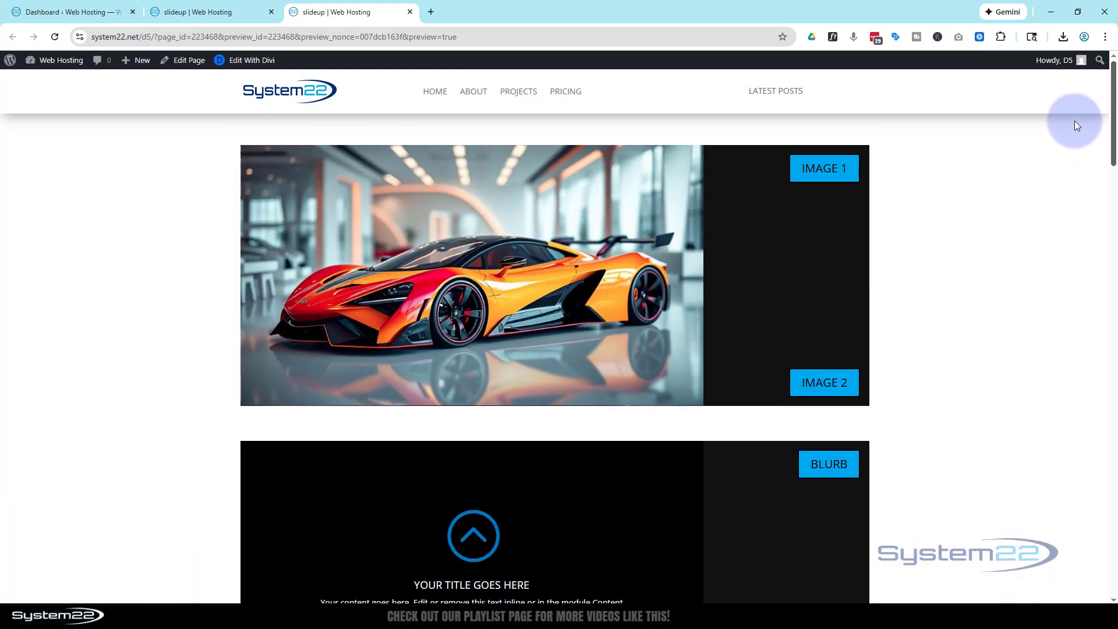
pyautogui.moveTo(1074, 120); pyautogui.dragTo(1088, 155)
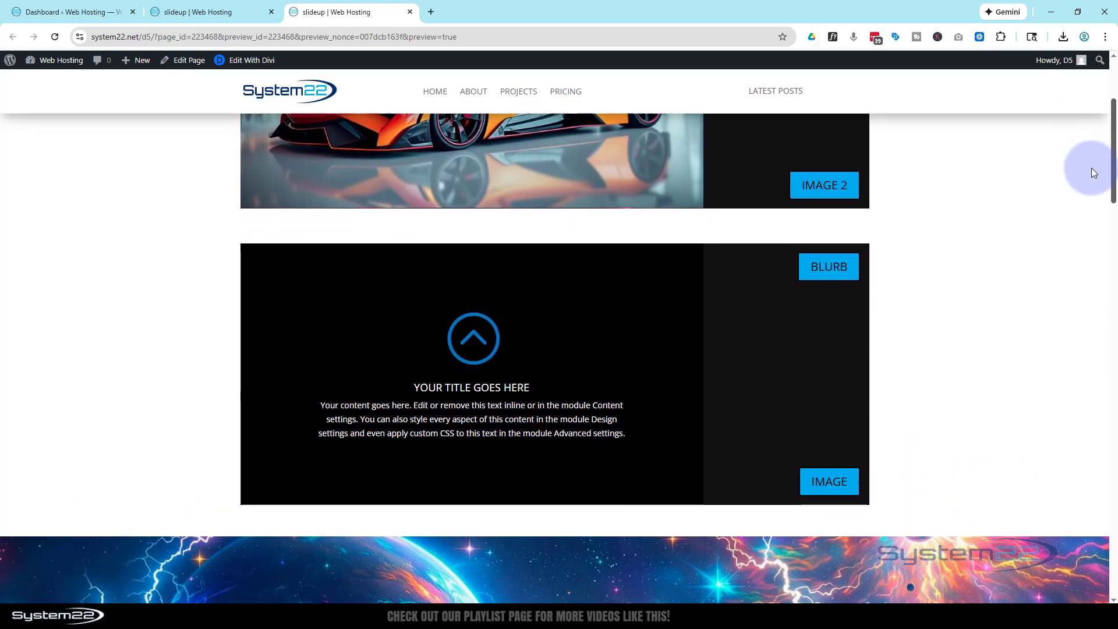
pyautogui.moveTo(1098, 194); pyautogui.dragTo(1100, 248)
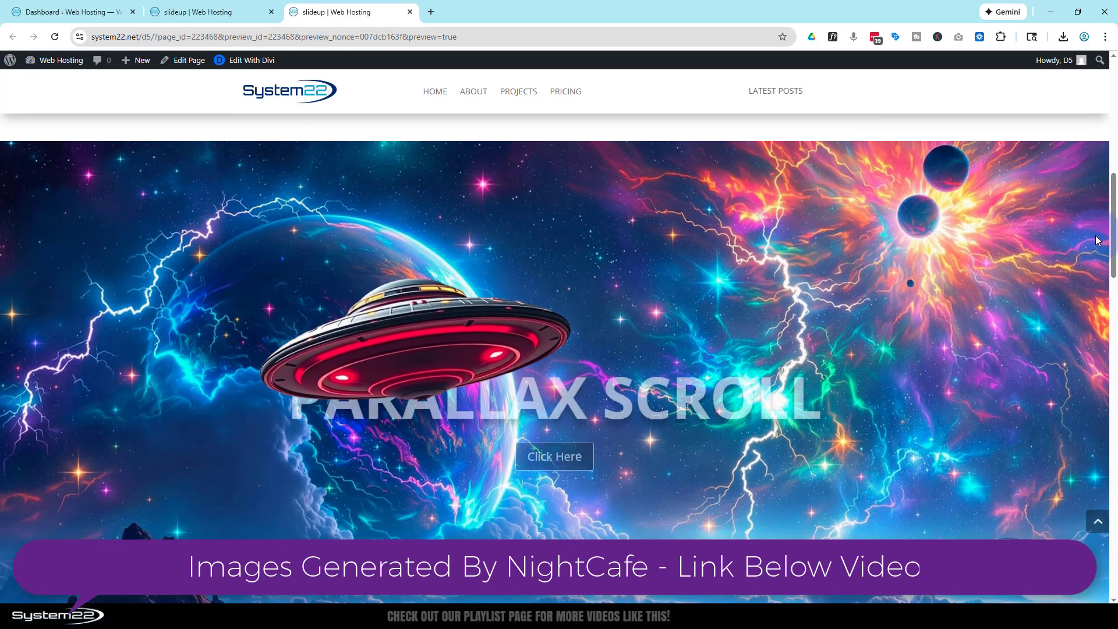
pyautogui.click(220, 17)
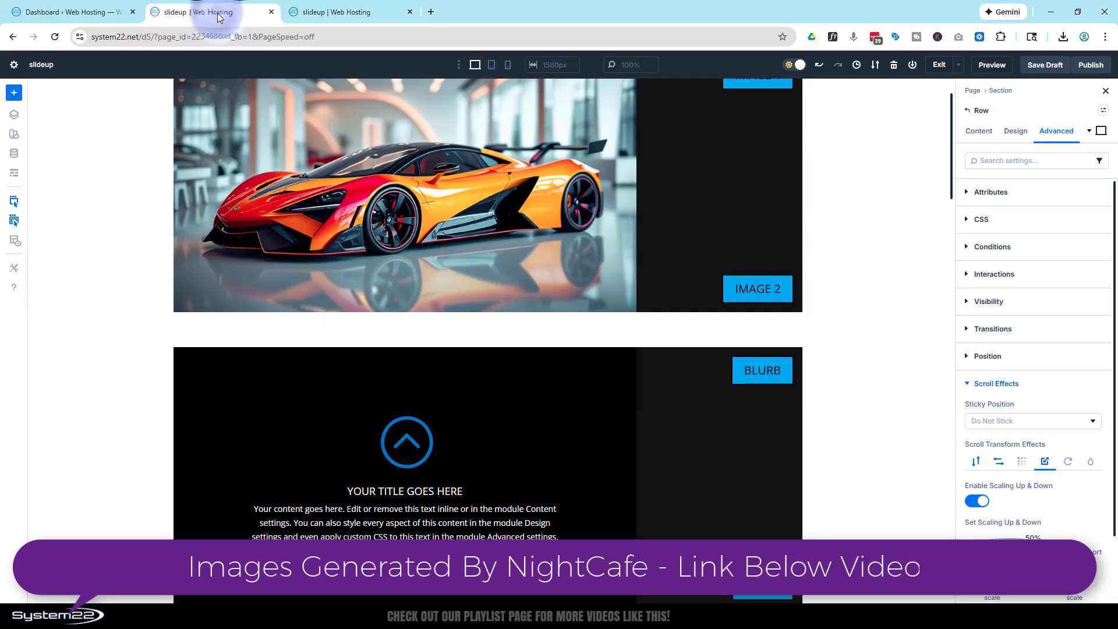
pyautogui.scroll(-7, 906, 419)
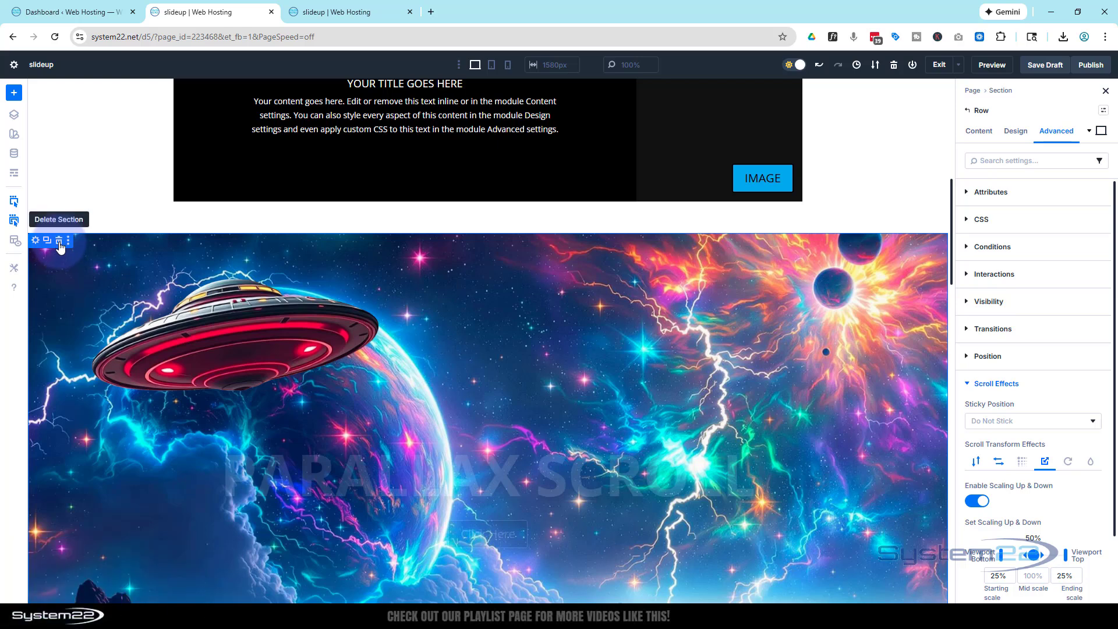
pyautogui.click(59, 242)
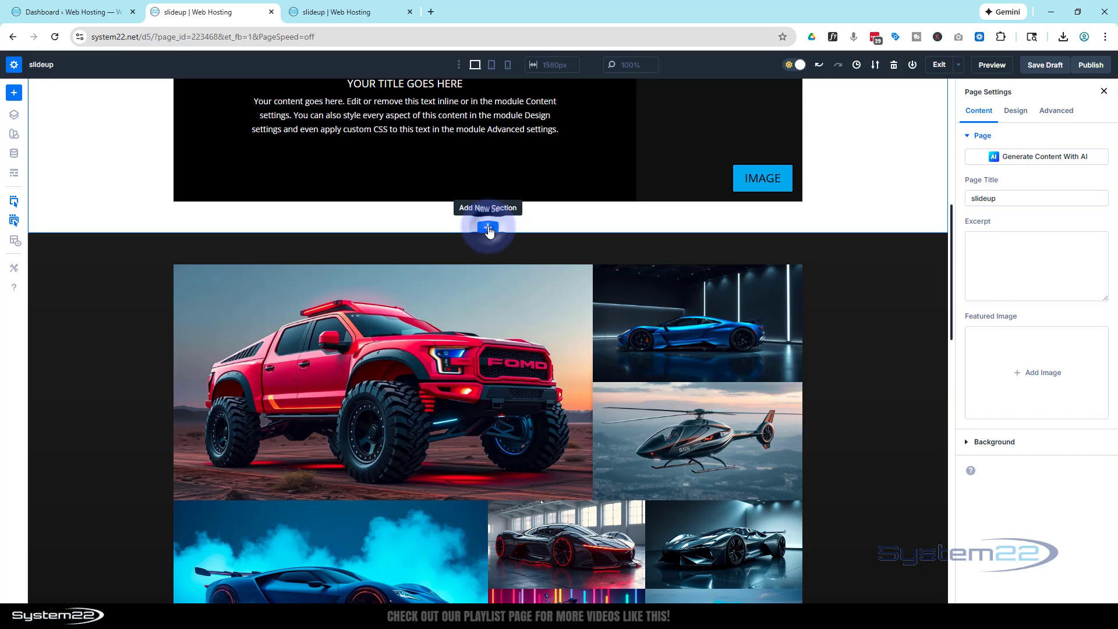
# Insert a single-column section above the car gallery with a Heading module that reads "Parallax Scroll".
pyautogui.click(488, 228)
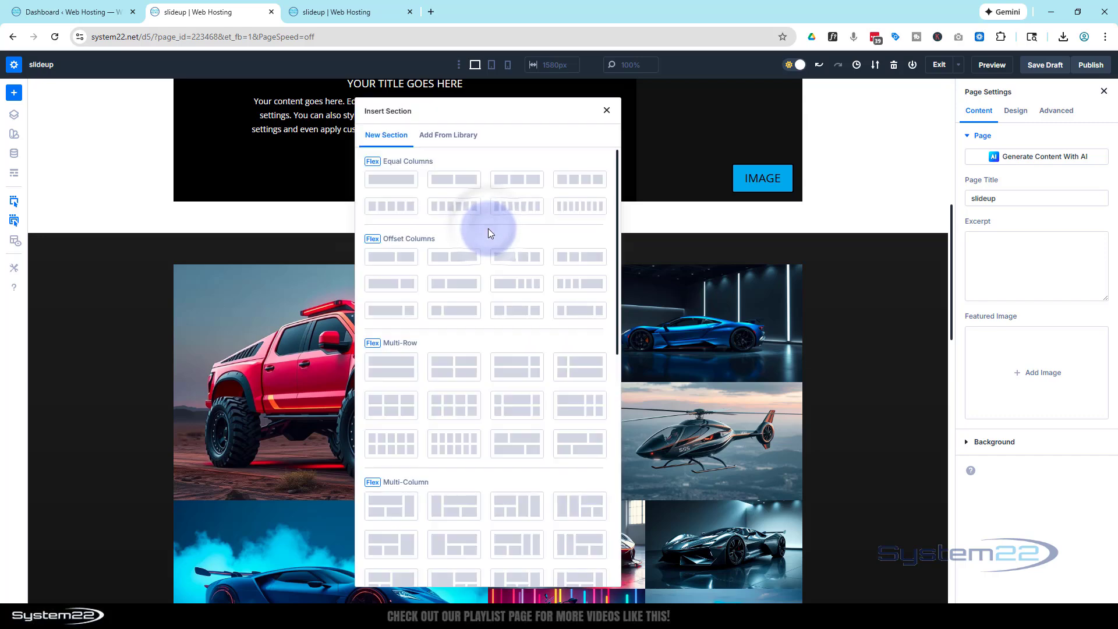
pyautogui.click(391, 180)
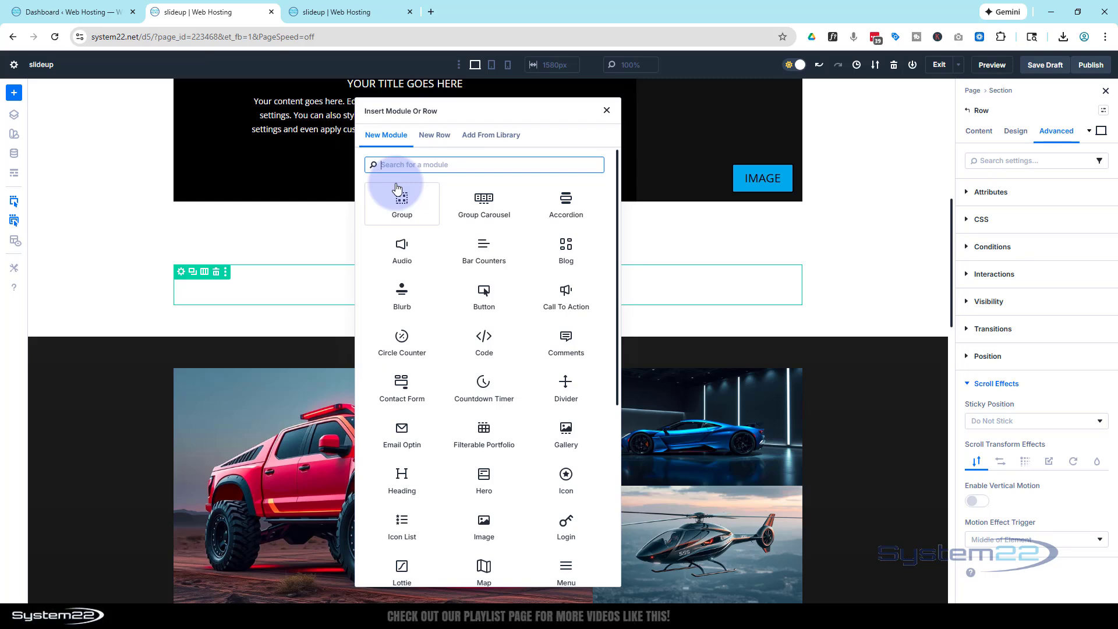
pyautogui.scroll(-2, 463, 233)
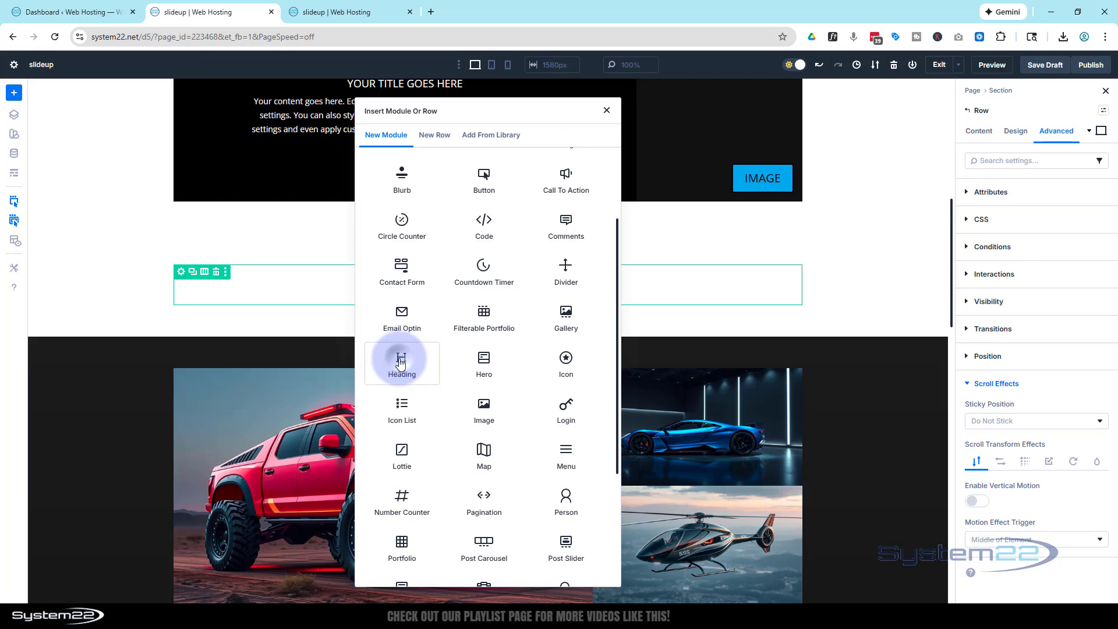
pyautogui.click(400, 362)
pyautogui.click(1069, 256)
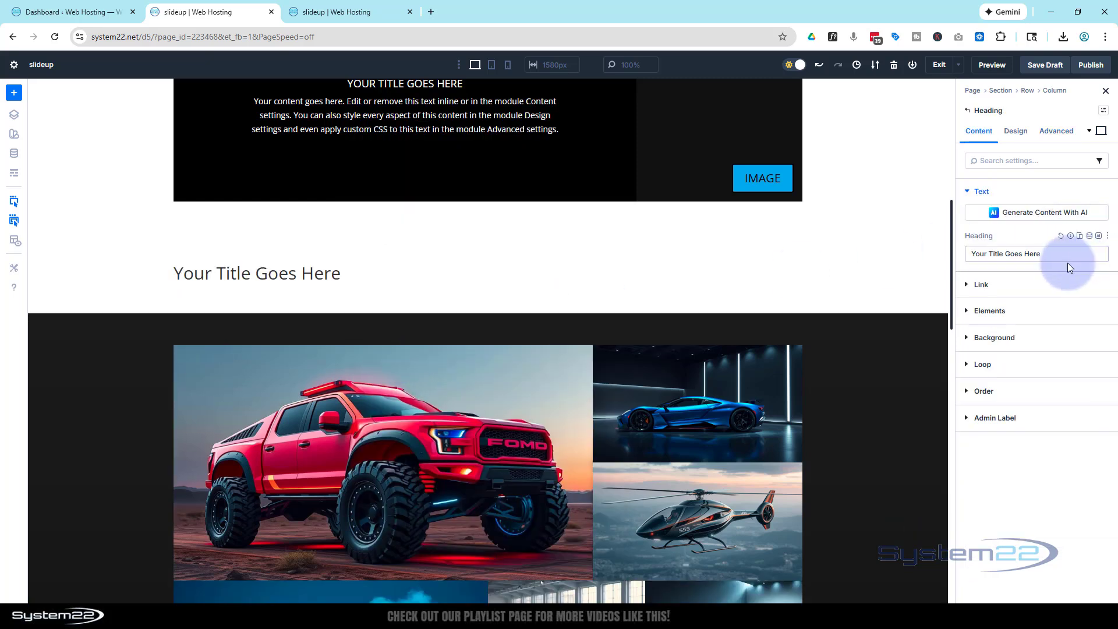
pyautogui.moveTo(1026, 254); pyautogui.dragTo(969, 261)
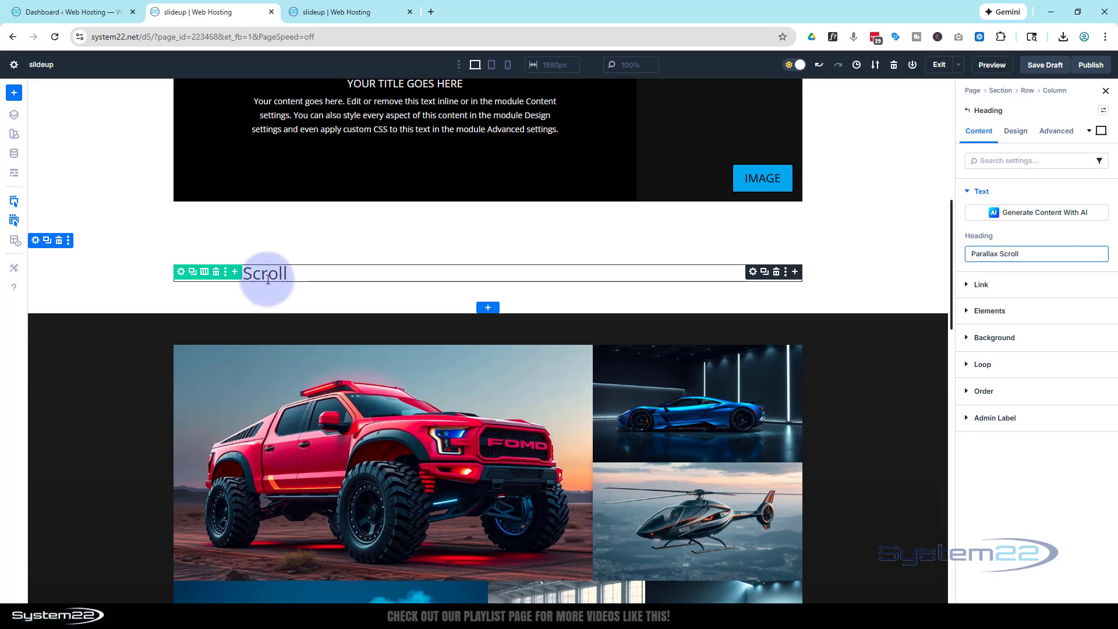
# Set the new section's background image to the space landscape with the planet and lightning from the media library.
pyautogui.click(36, 241)
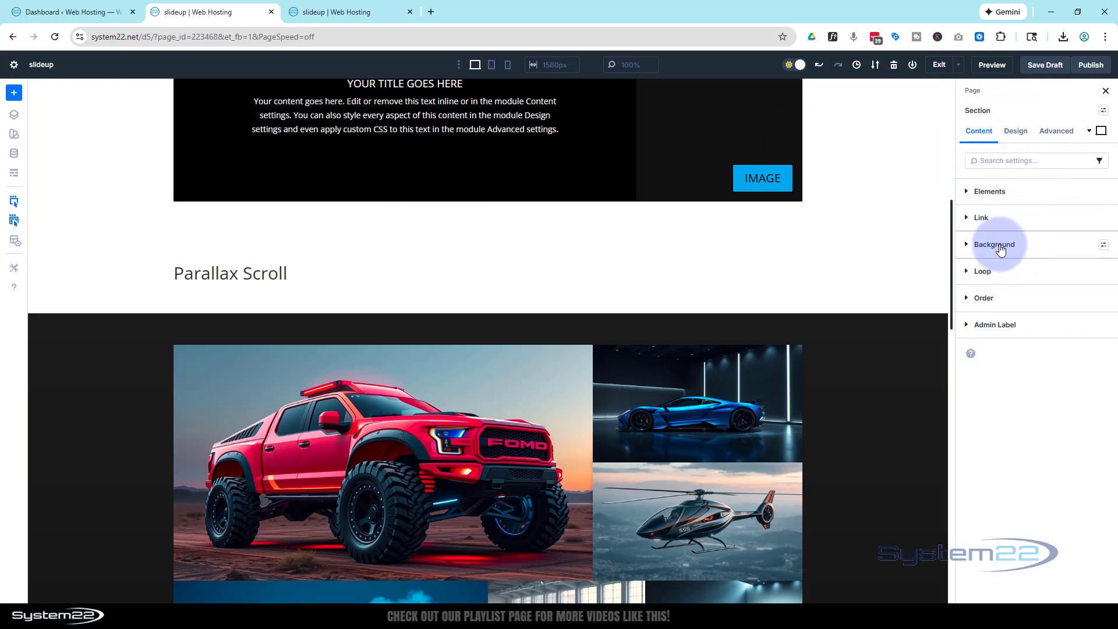
pyautogui.click(988, 246)
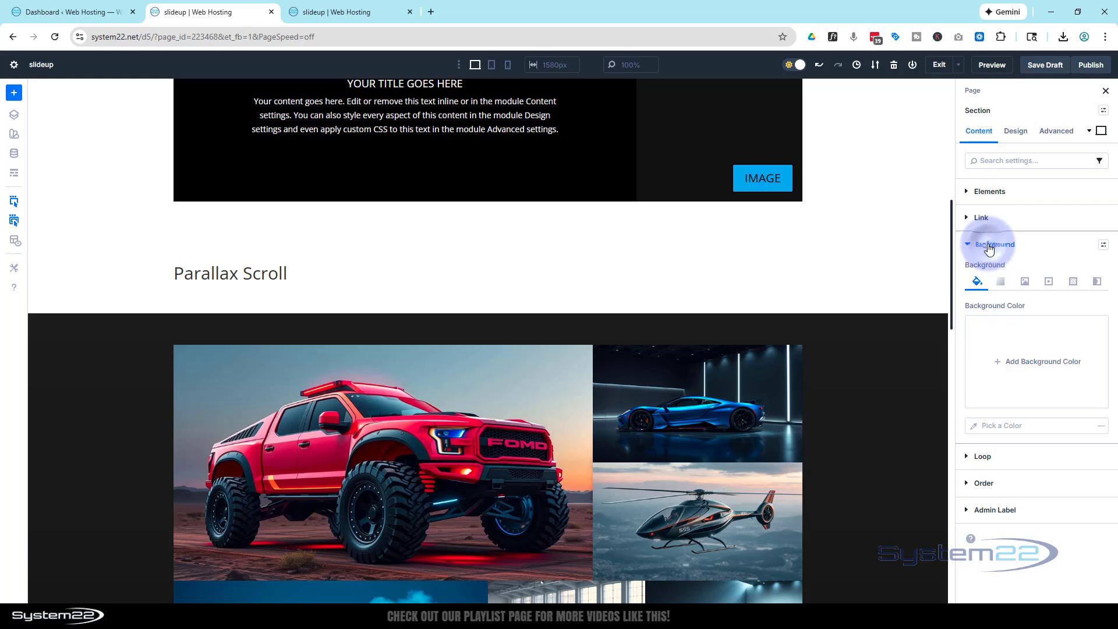
pyautogui.click(1027, 285)
pyautogui.click(1029, 368)
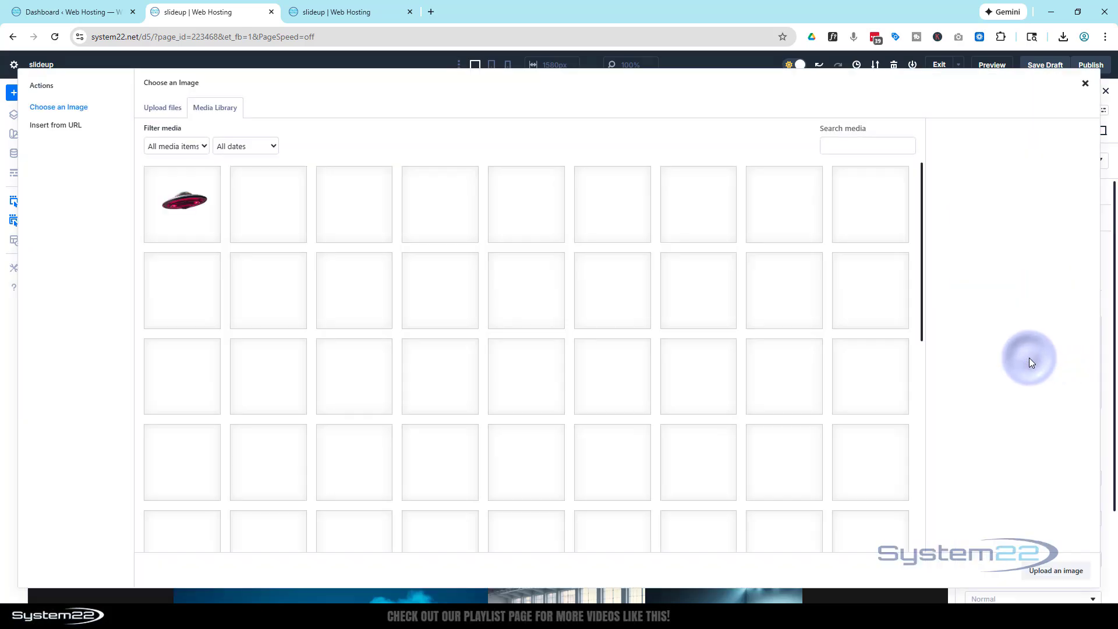
pyautogui.click(362, 297)
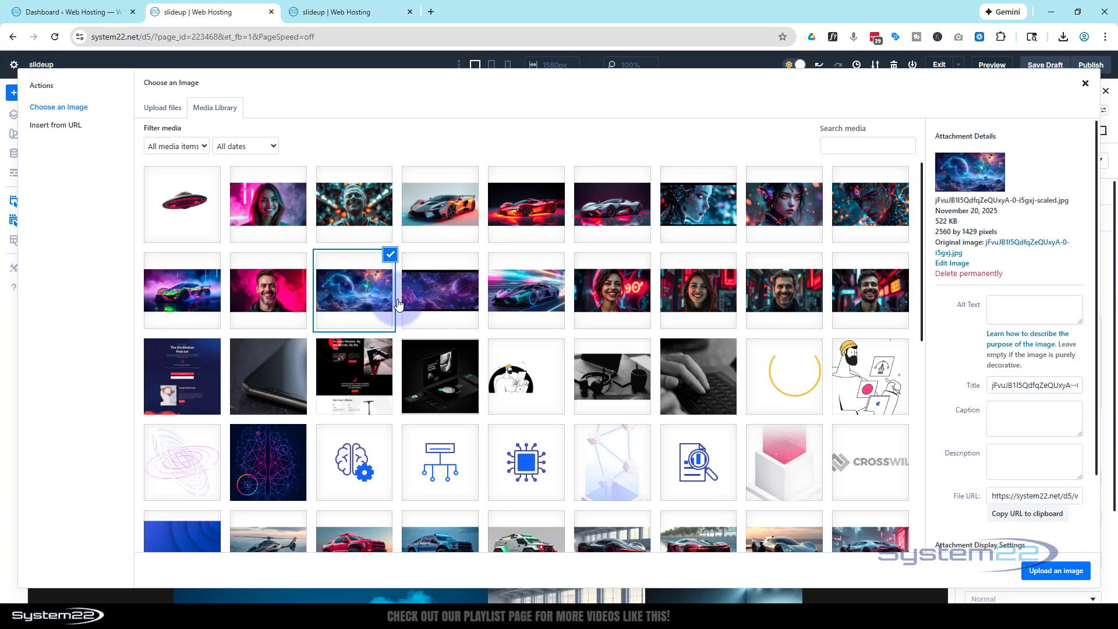
pyautogui.click(1055, 572)
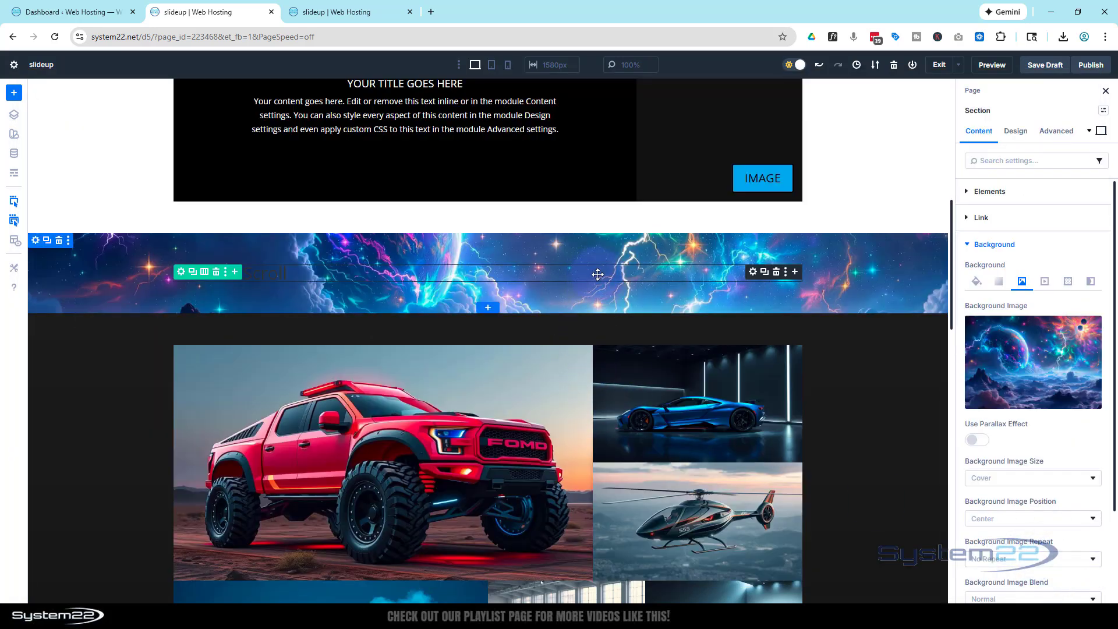
pyautogui.click(619, 242)
pyautogui.scroll(-1, 623, 247)
pyautogui.scroll(1, 623, 247)
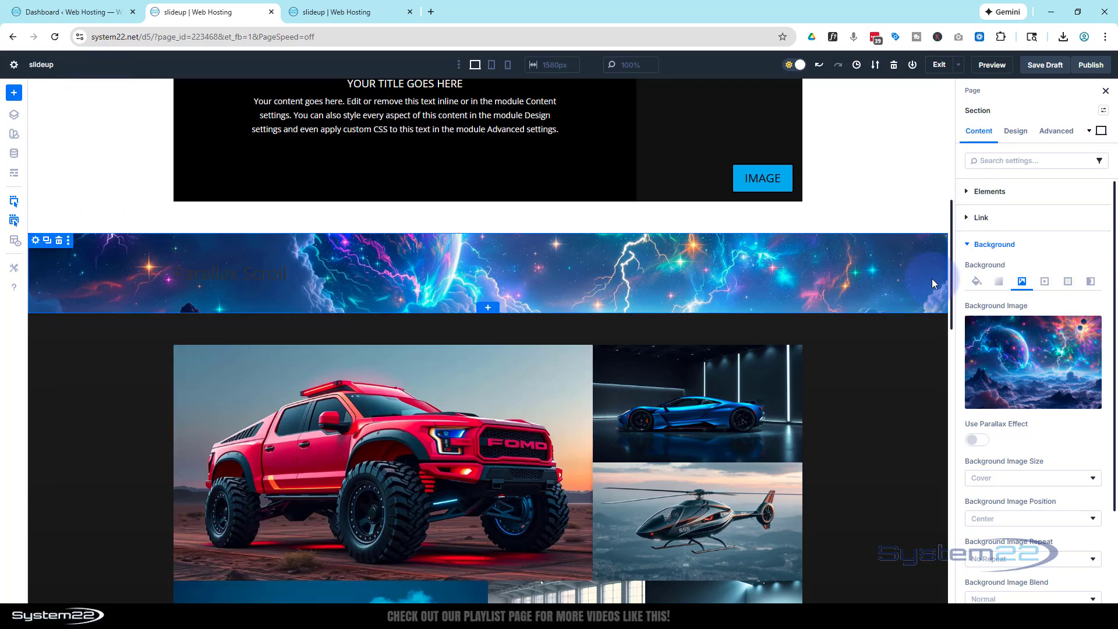
# Set the section's minimum height to 100vh and check how much of the background image it shows.
pyautogui.click(1016, 132)
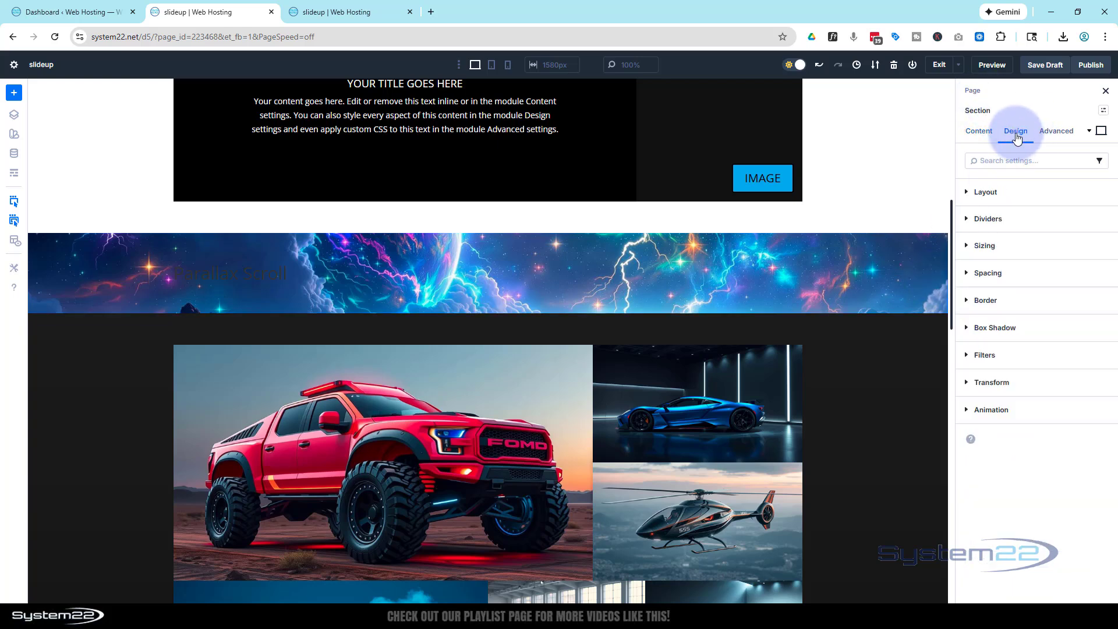
pyautogui.click(1035, 245)
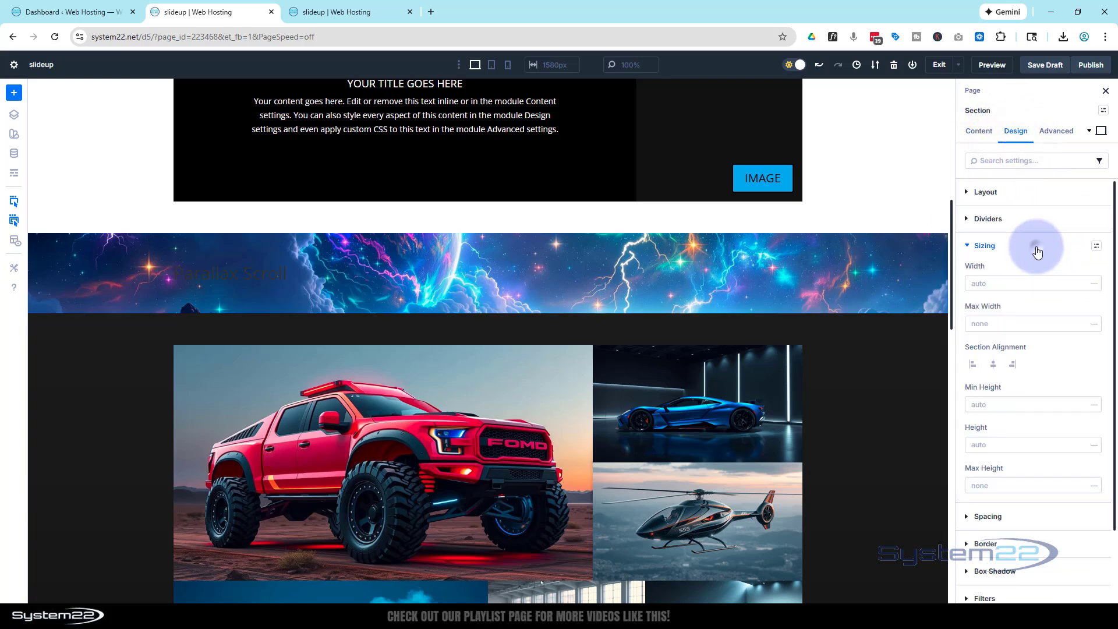
pyautogui.scroll(-2, 1040, 288)
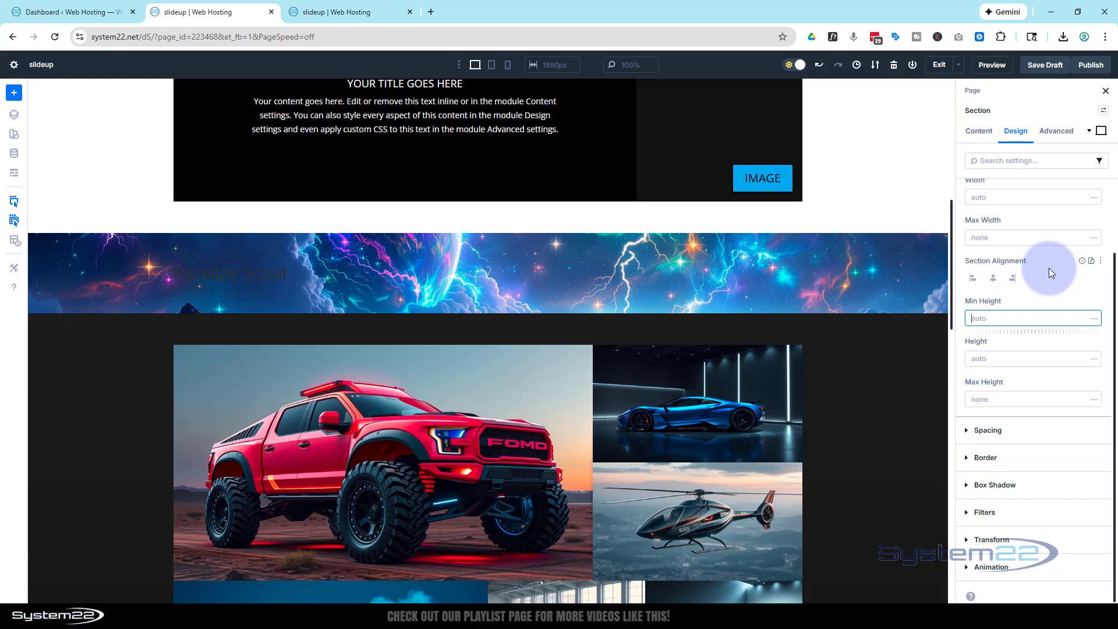
pyautogui.write('100vh')
pyautogui.click(1033, 283)
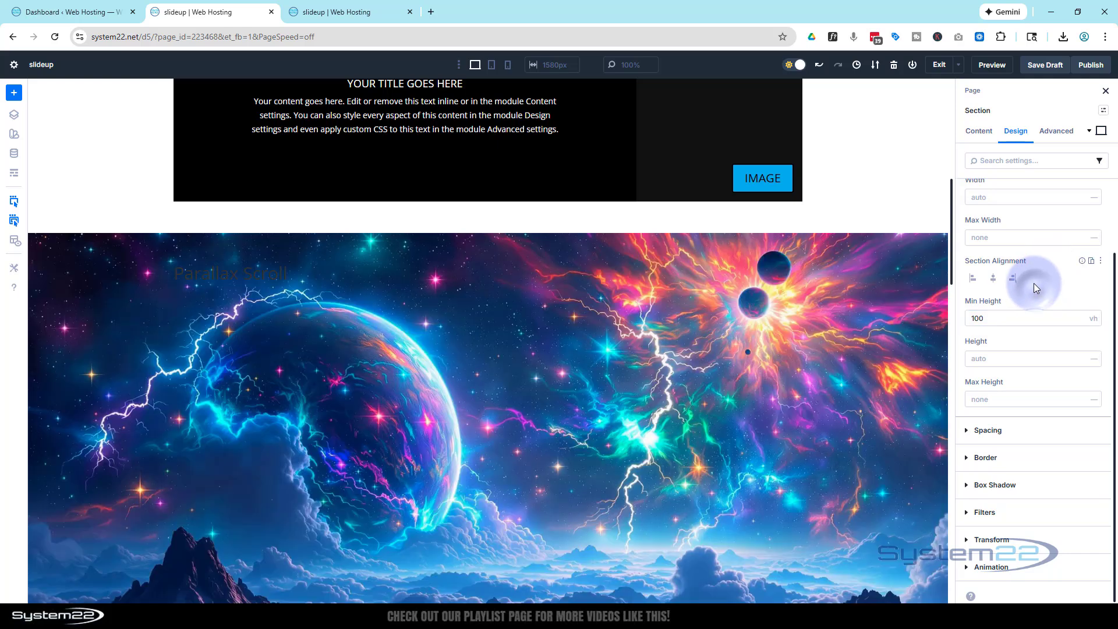
pyautogui.scroll(-2, 830, 325)
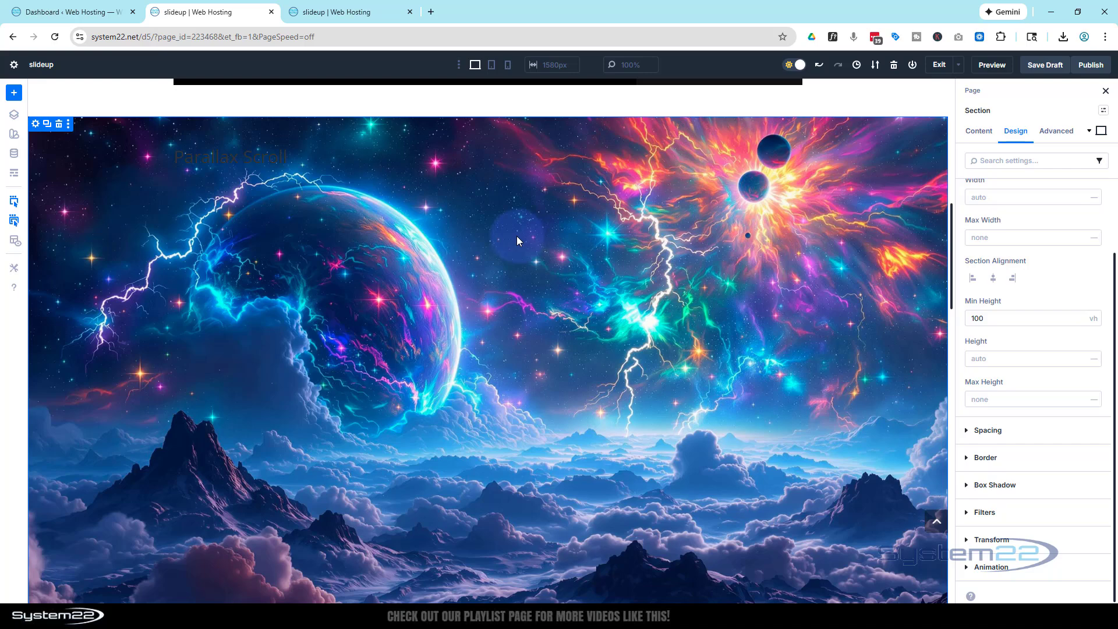
pyautogui.scroll(-2, 562, 297)
pyautogui.scroll(-3, 563, 302)
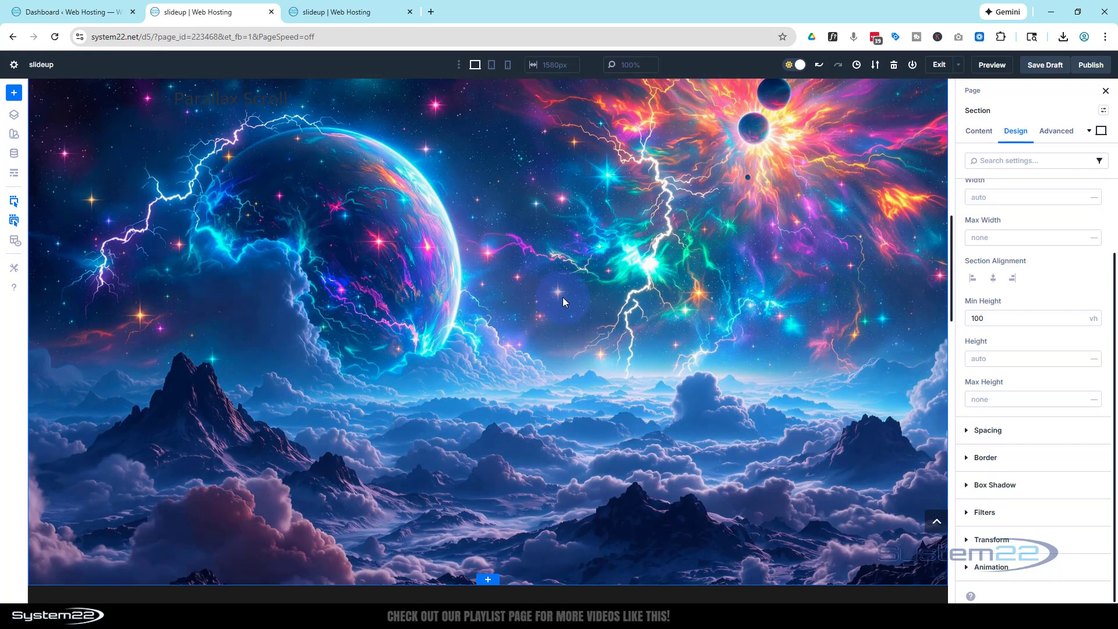
pyautogui.scroll(-3, 562, 301)
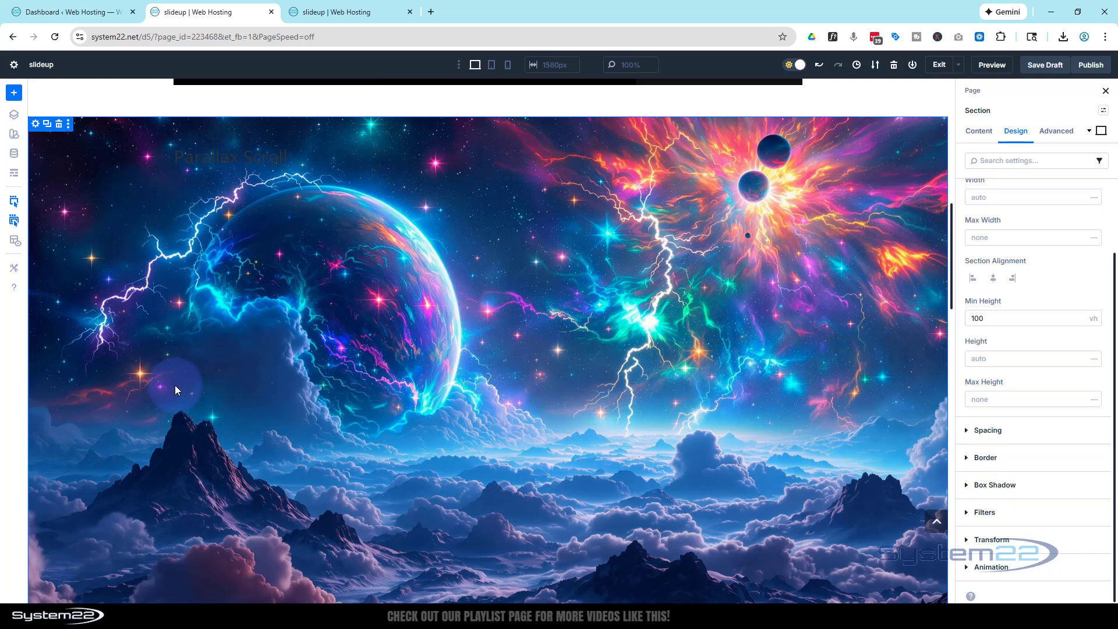
# Enable the parallax effect on the section's background image.
pyautogui.click(979, 131)
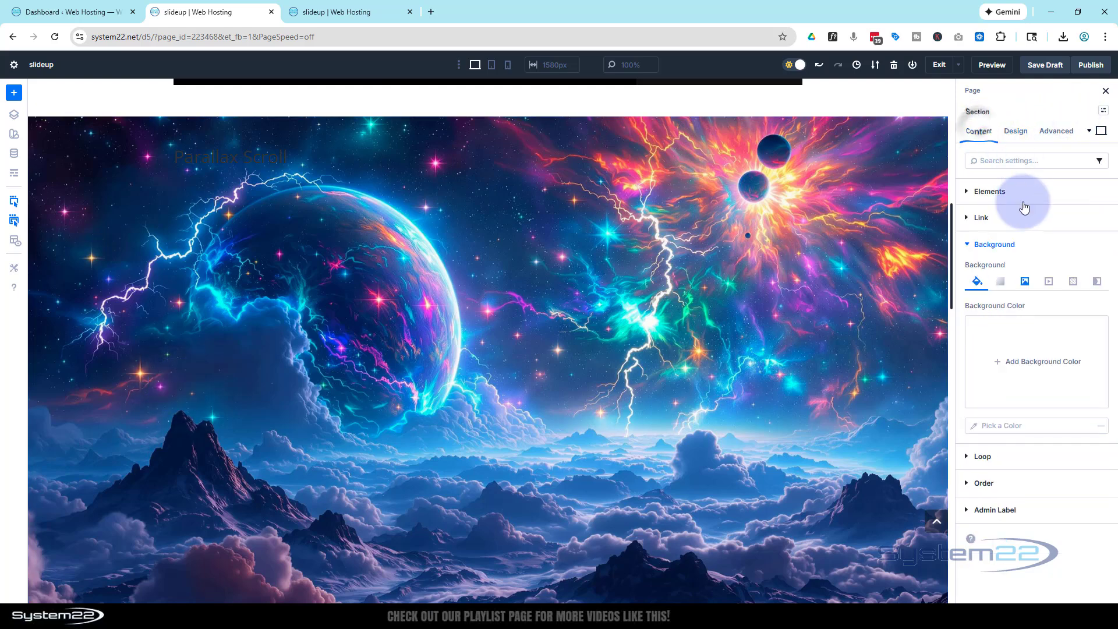
pyautogui.click(1025, 283)
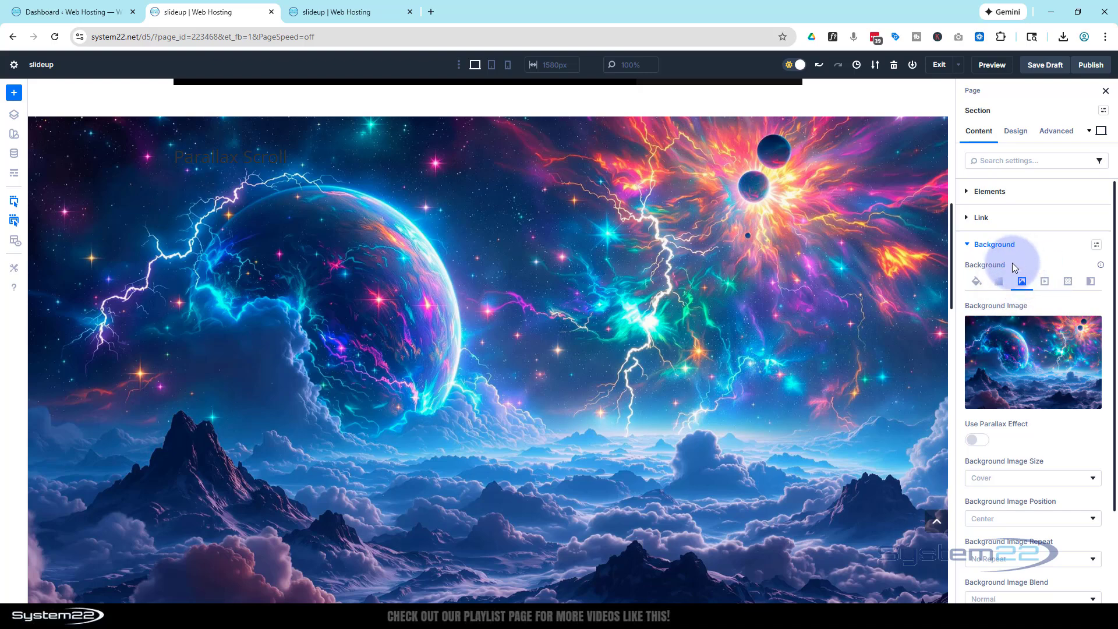
pyautogui.scroll(-2, 1025, 259)
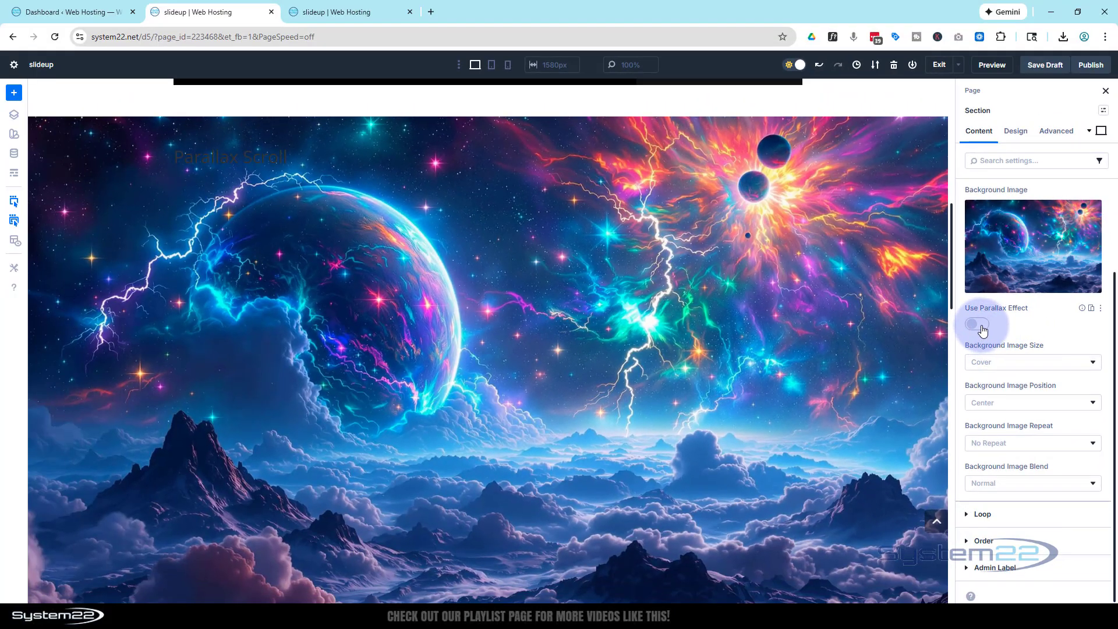
pyautogui.click(979, 324)
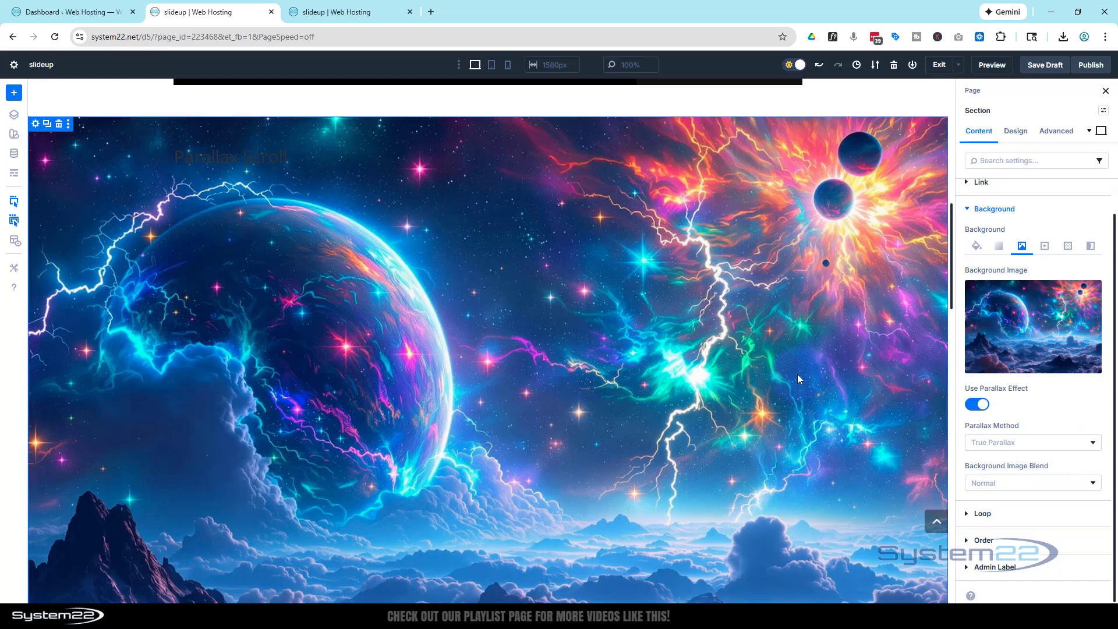
# Check how the background scrolls with True Parallax and change the parallax method to CSS.
pyautogui.scroll(4, 749, 387)
pyautogui.scroll(-3, 750, 386)
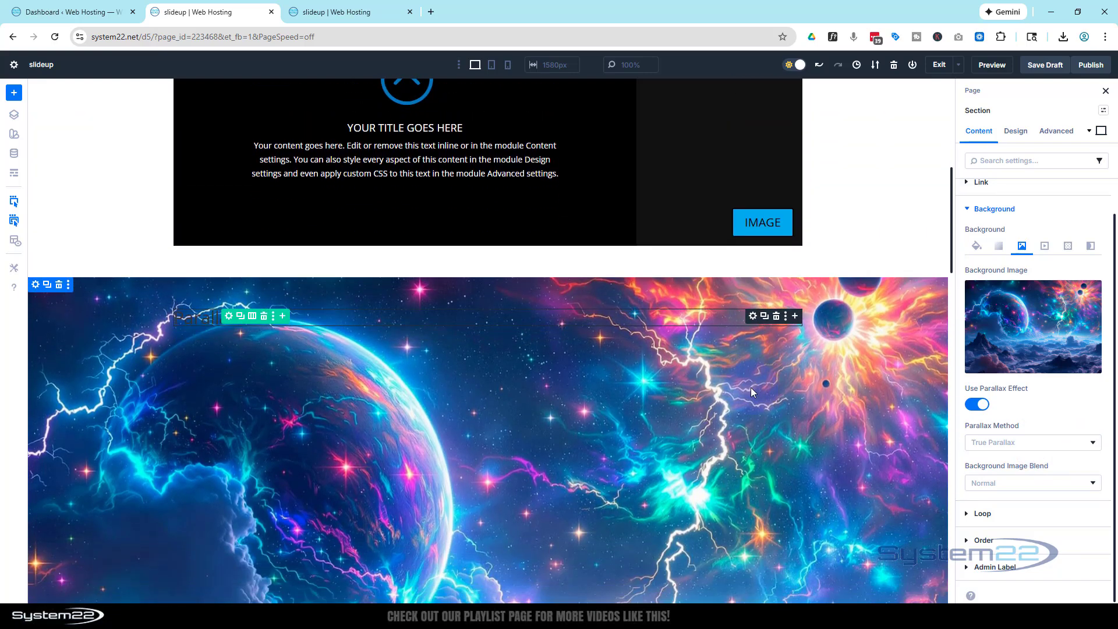
pyautogui.scroll(-5, 752, 391)
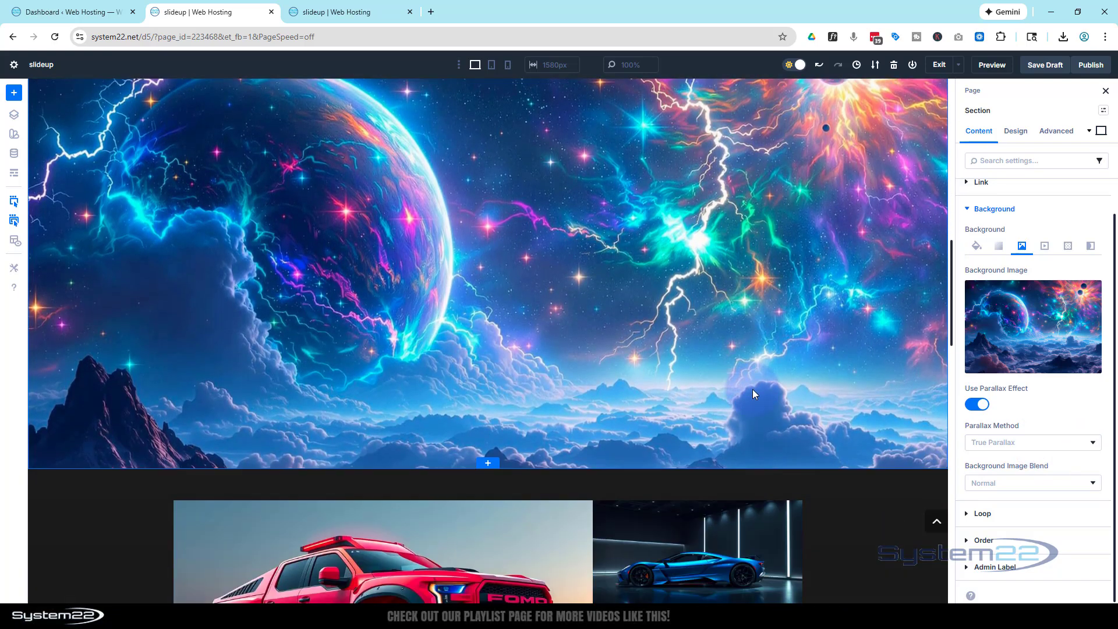
pyautogui.scroll(5, 752, 389)
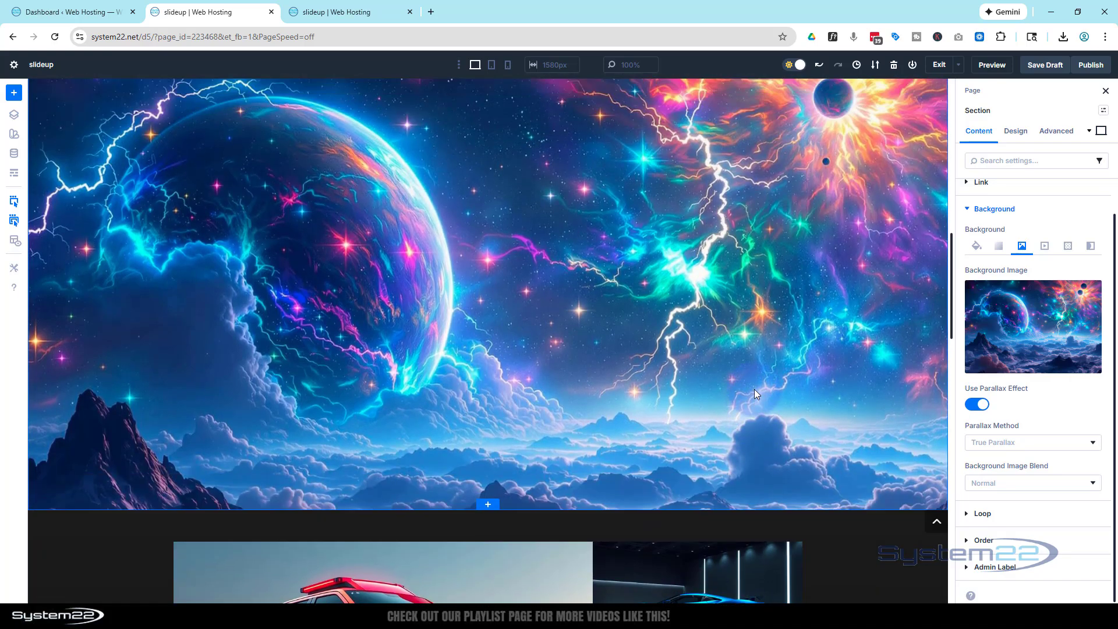
pyautogui.scroll(4, 754, 389)
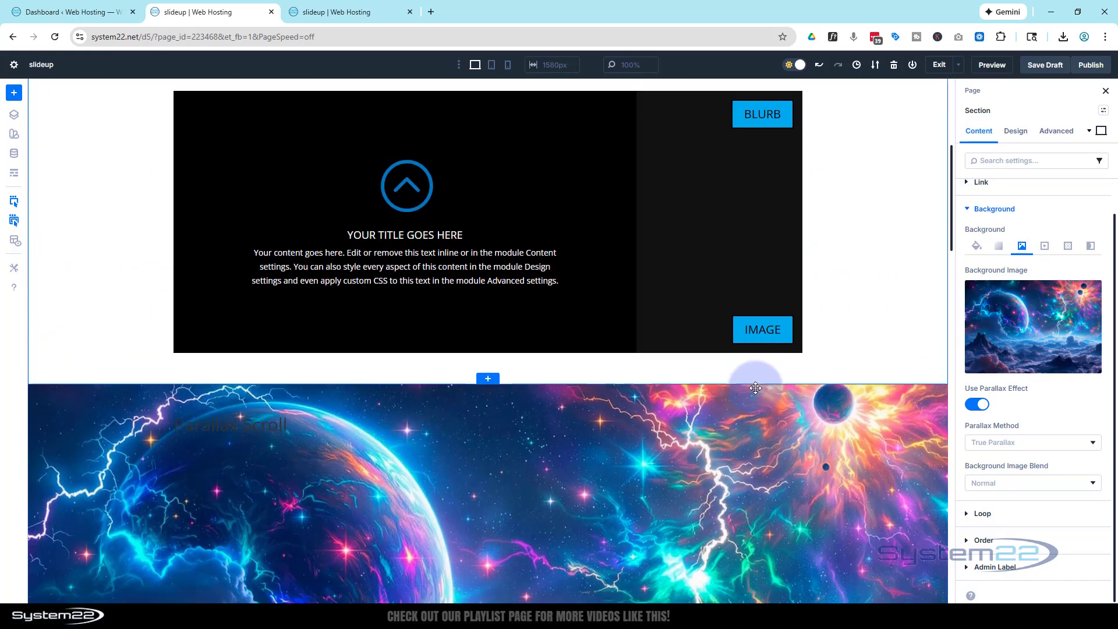
pyautogui.scroll(-3, 756, 388)
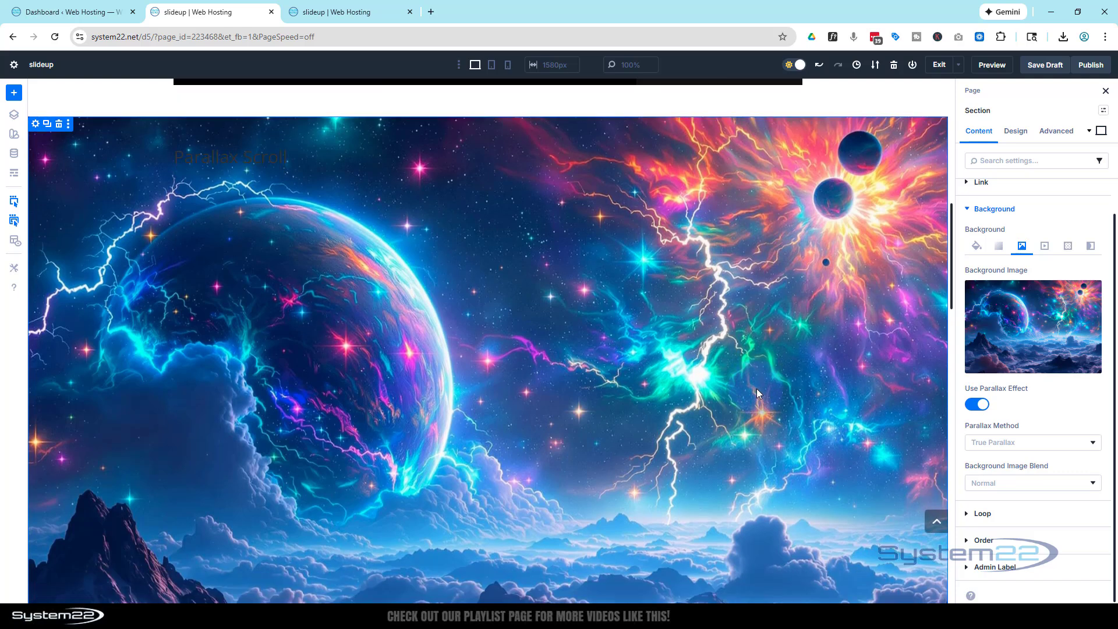
pyautogui.click(1020, 444)
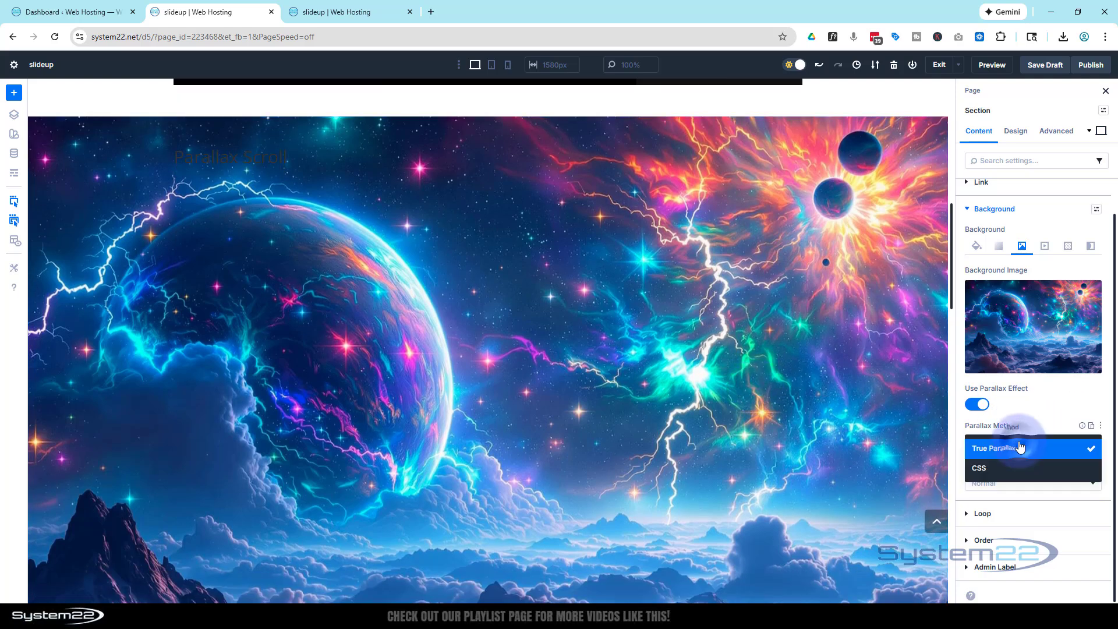
pyautogui.click(980, 469)
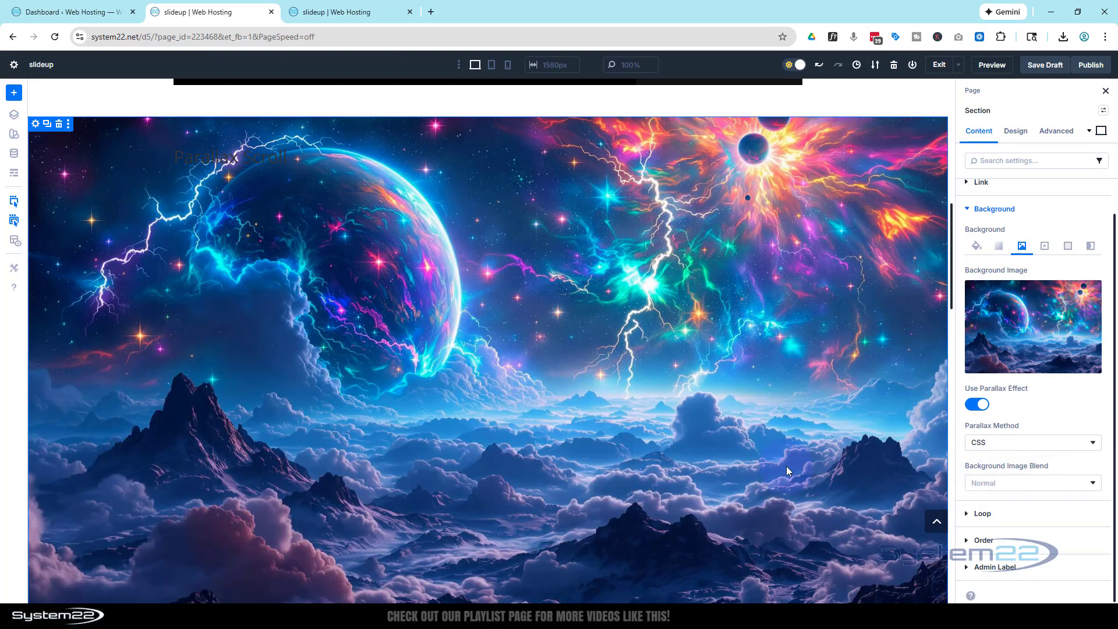
# Check how the section's background image behaves with CSS parallax while scrolling up and down past the section.
pyautogui.scroll(3, 770, 461)
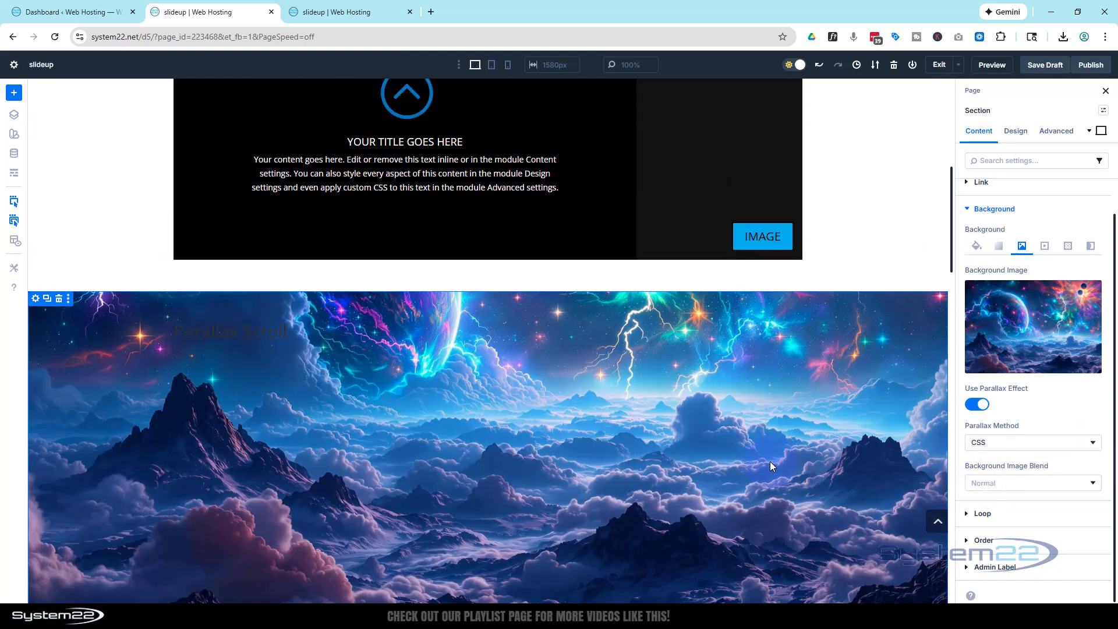
pyautogui.scroll(-2, 771, 457)
pyautogui.scroll(-5, 771, 458)
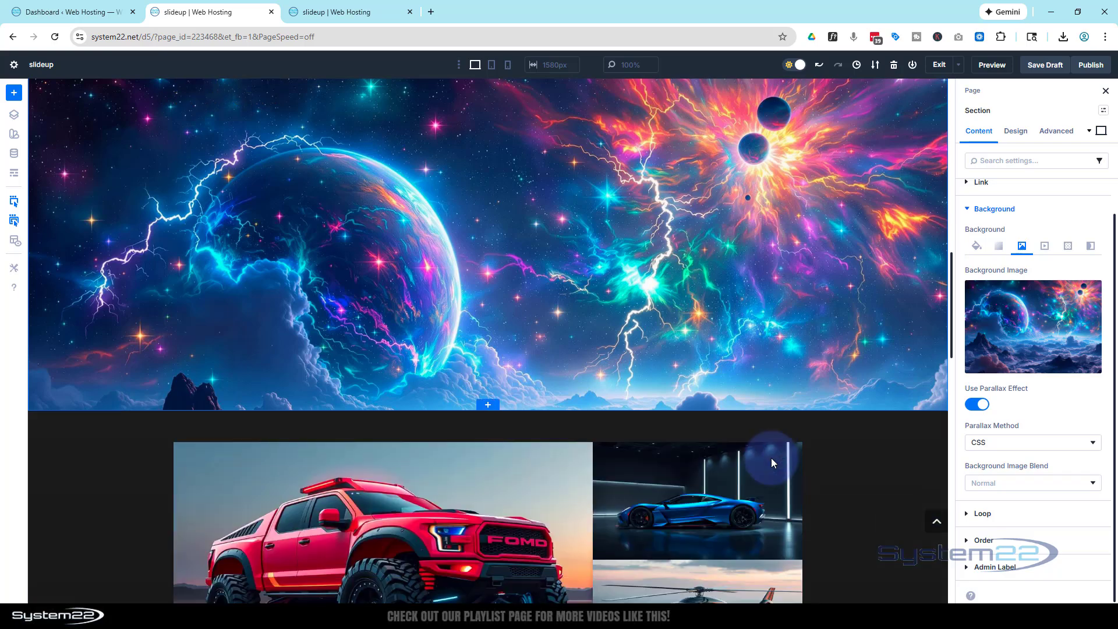
pyautogui.scroll(6, 777, 459)
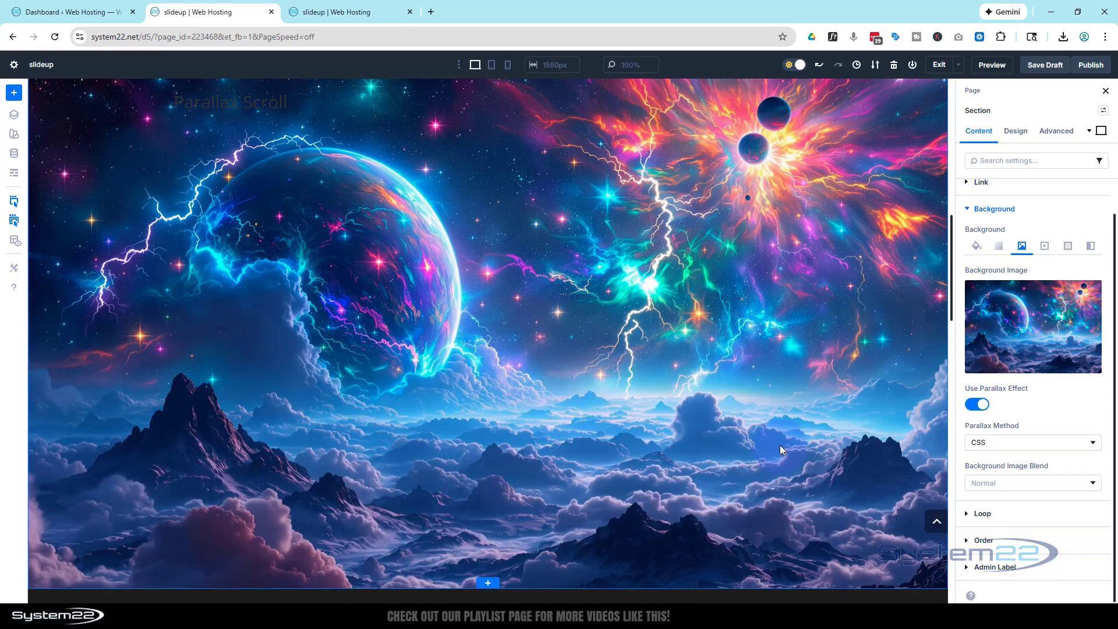
pyautogui.scroll(-5, 781, 446)
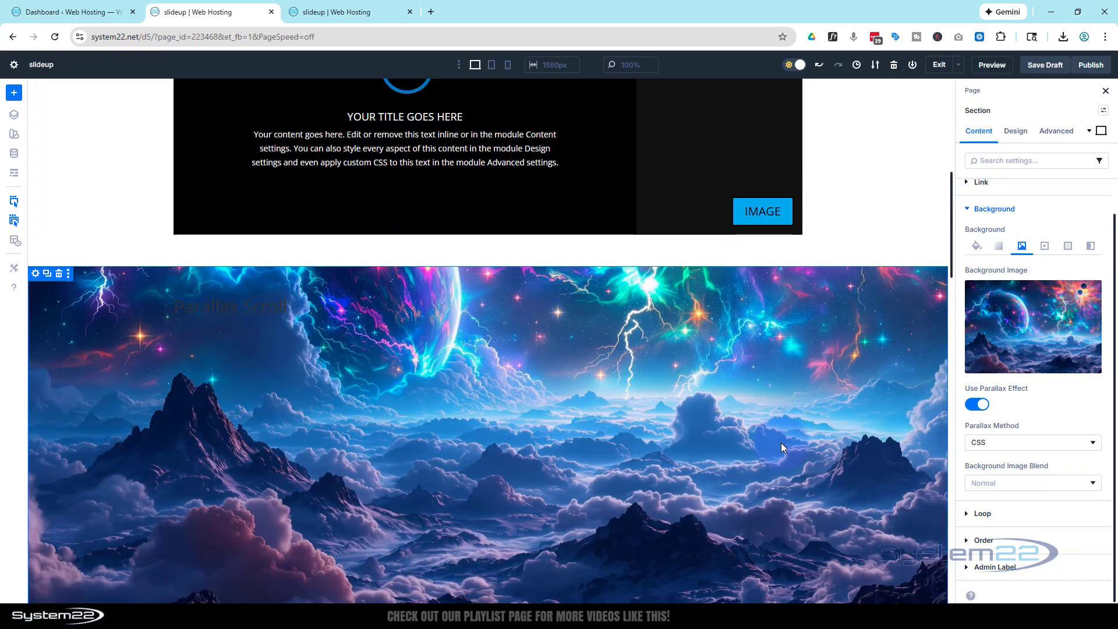
pyautogui.scroll(-2, 781, 447)
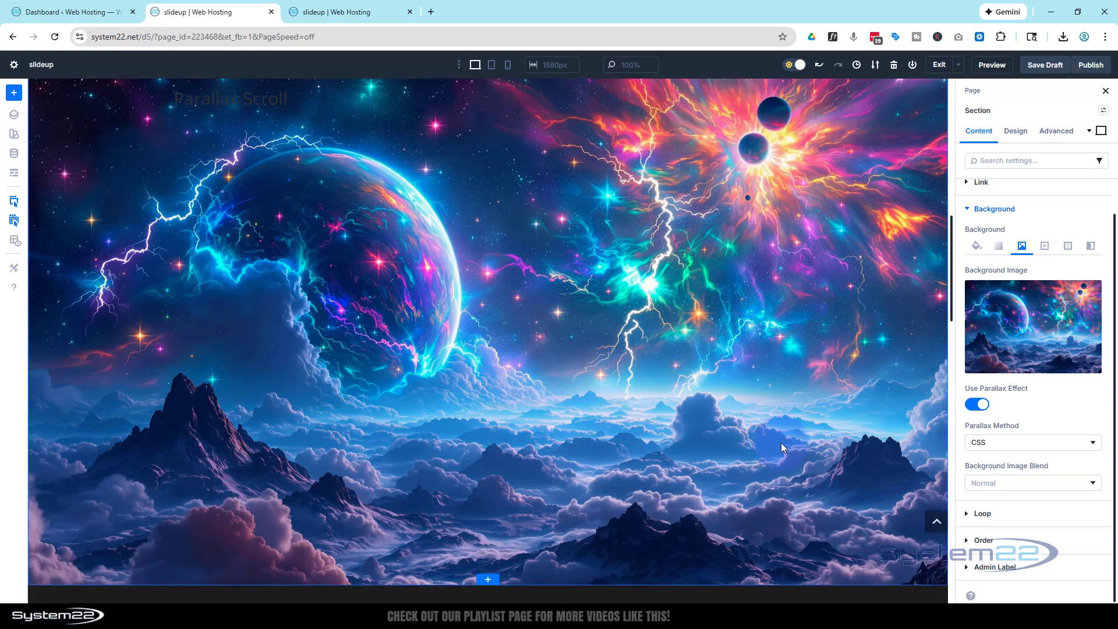
pyautogui.scroll(1, 781, 443)
# Change the section background's parallax method to True Parallax and check how it scrolls.
pyautogui.click(996, 444)
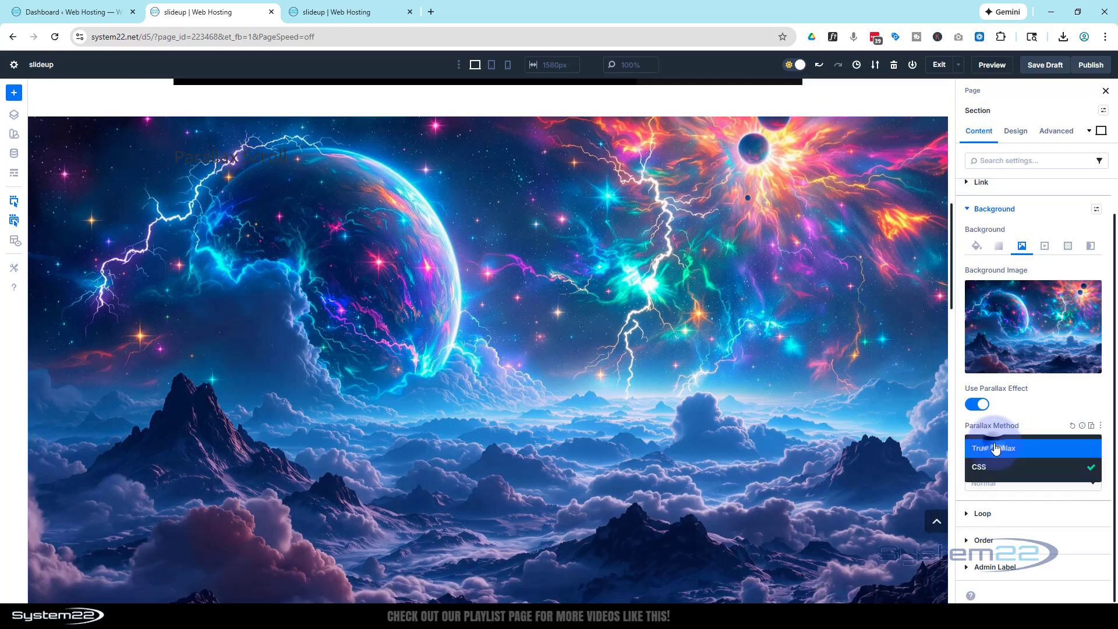
pyautogui.click(996, 447)
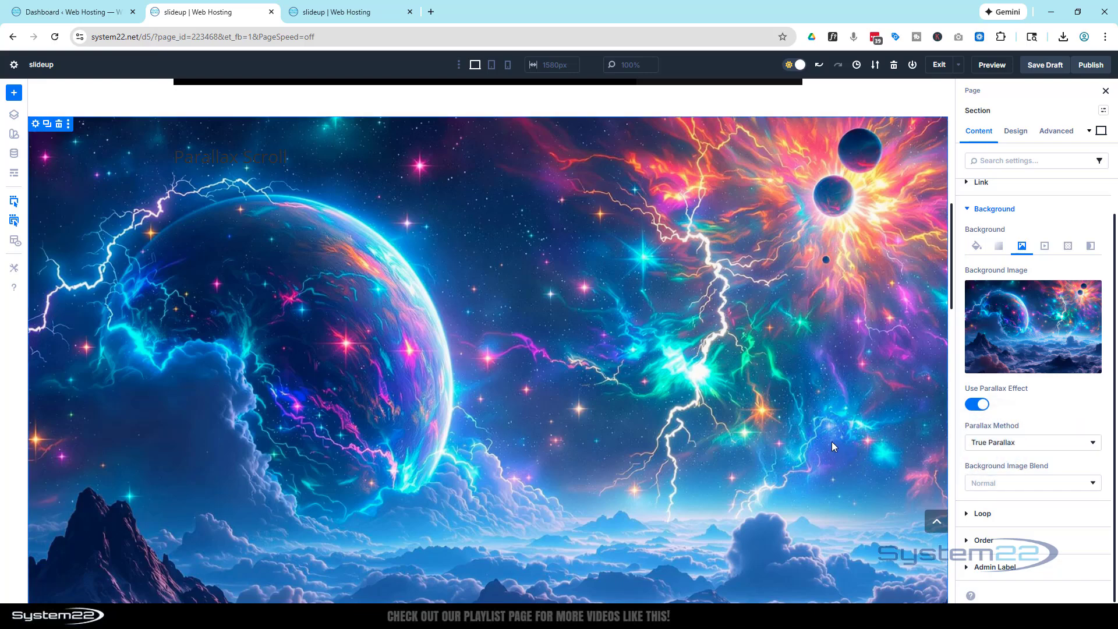
pyautogui.scroll(-2, 820, 441)
pyautogui.scroll(3, 820, 445)
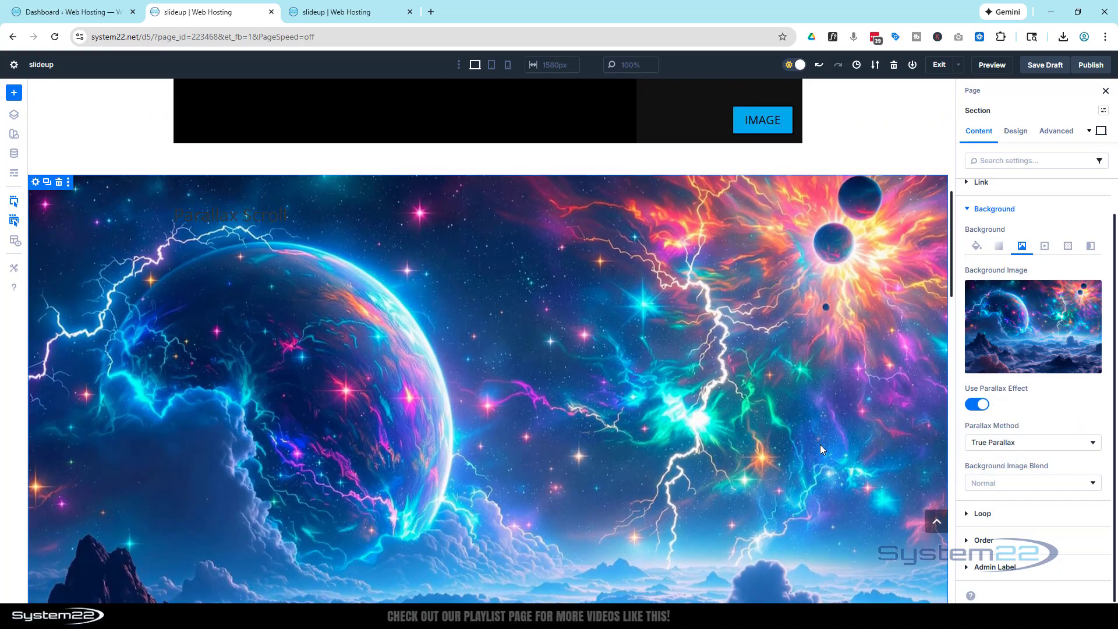
pyautogui.scroll(-1, 820, 445)
# Open the design settings of the "Parallax Scroll" heading and set its heading level to H2.
pyautogui.moveTo(233, 162)
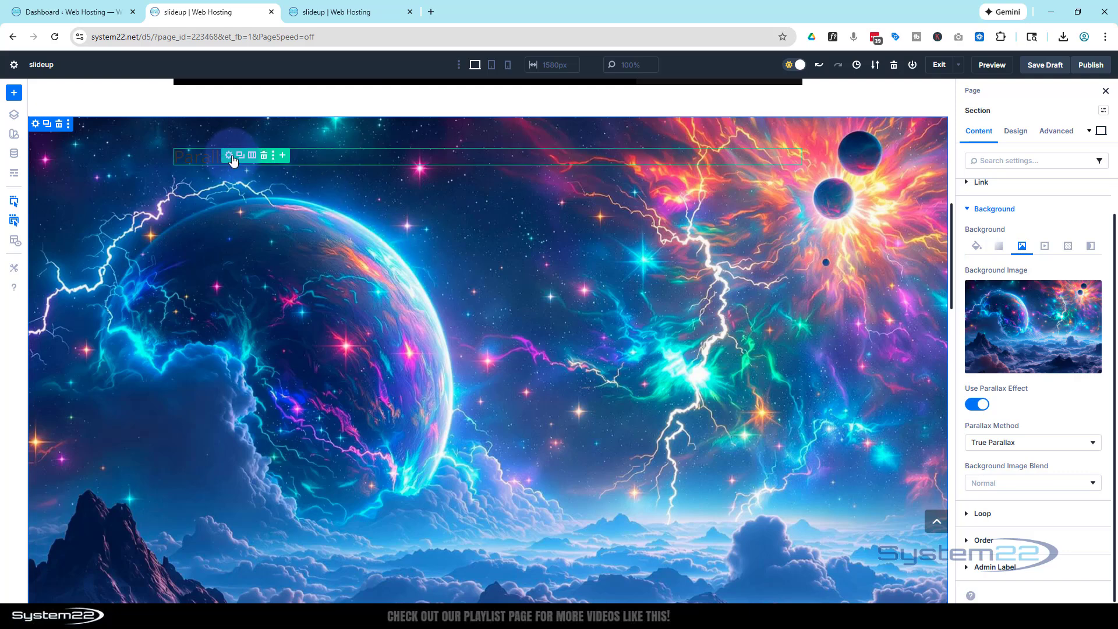
pyautogui.moveTo(216, 156); pyautogui.dragTo(205, 155)
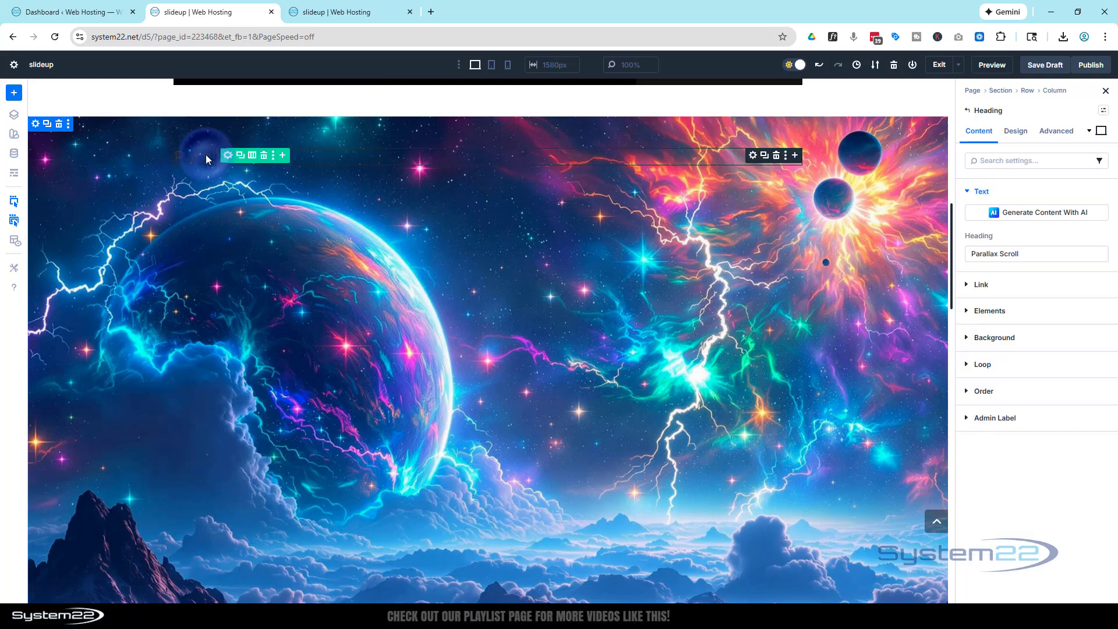
pyautogui.click(1015, 130)
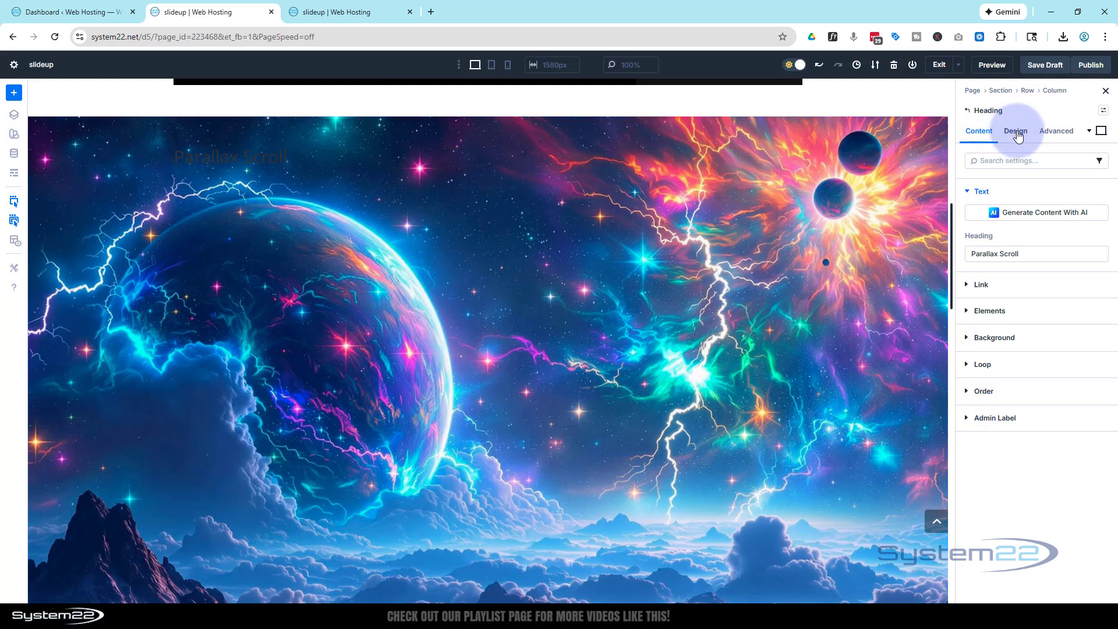
pyautogui.click(1072, 172)
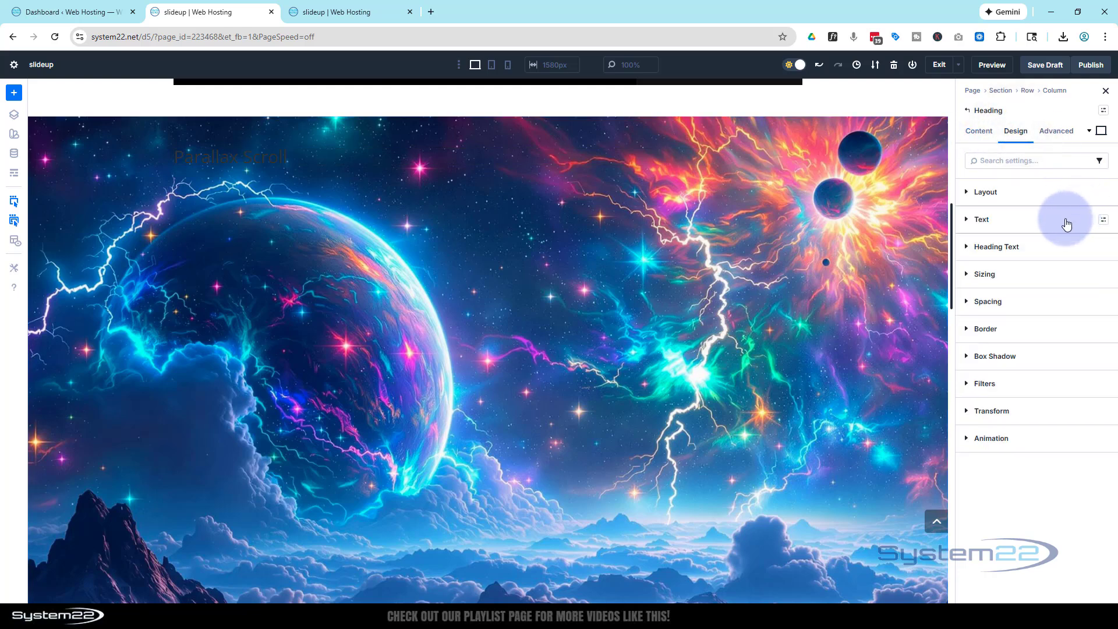
pyautogui.click(1037, 247)
pyautogui.click(993, 286)
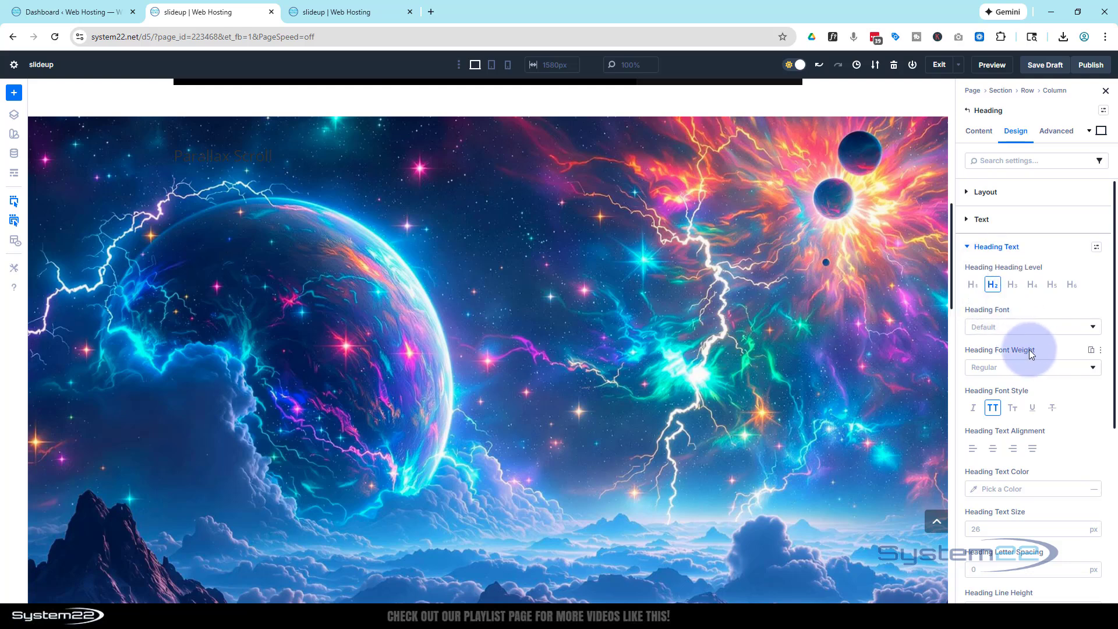
# Set the heading's text color to white (FFFFFF).
pyautogui.scroll(-2, 1032, 349)
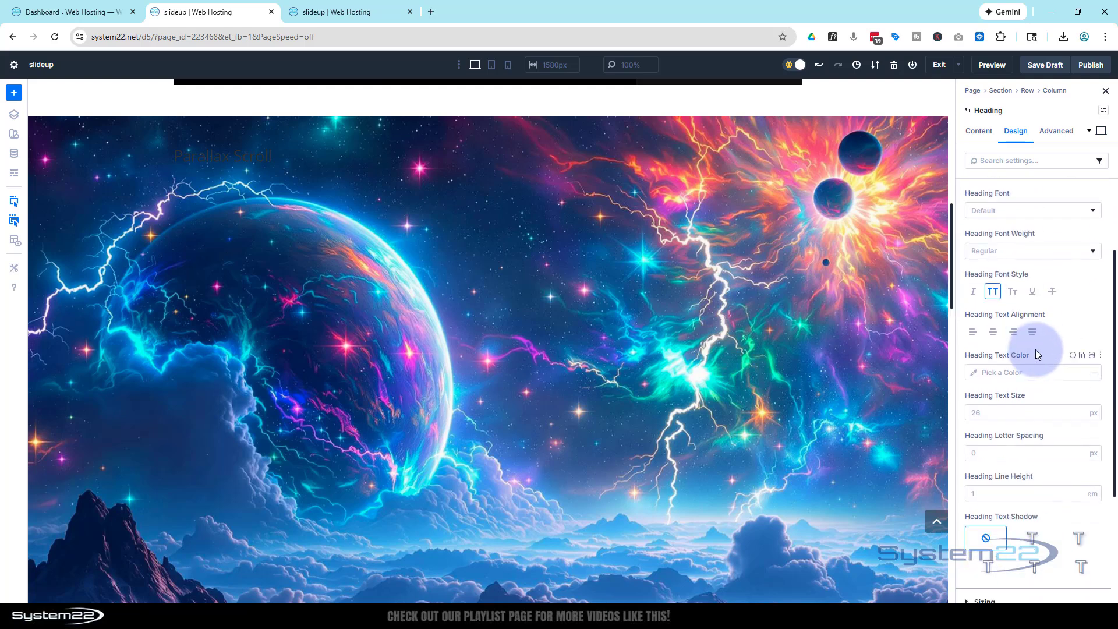
pyautogui.click(977, 374)
pyautogui.moveTo(900, 366); pyautogui.dragTo(796, 323)
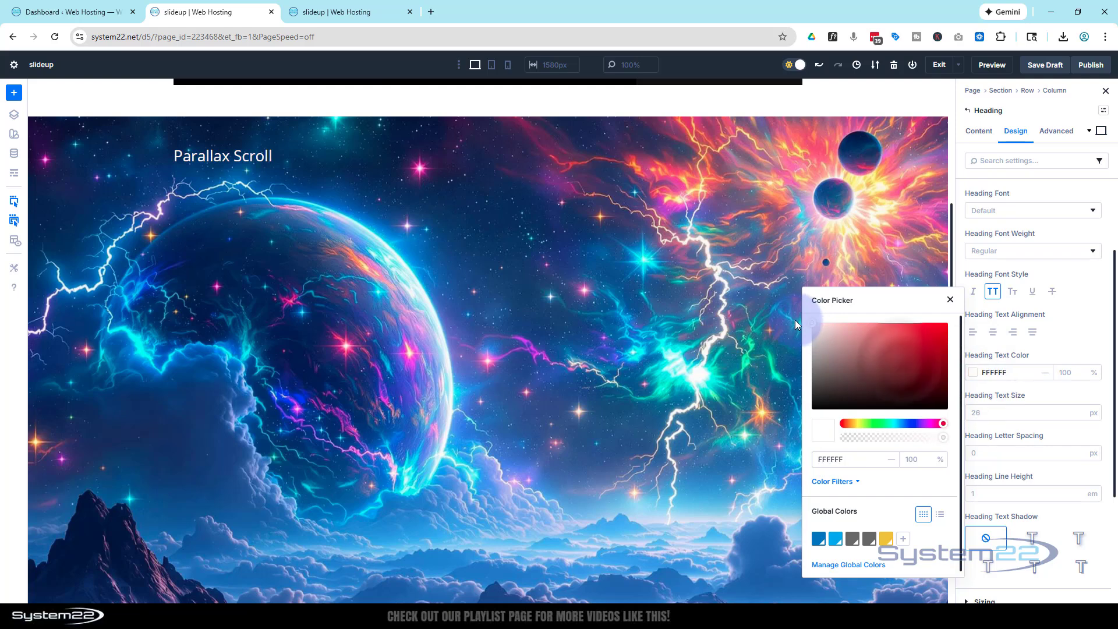
pyautogui.click(1079, 339)
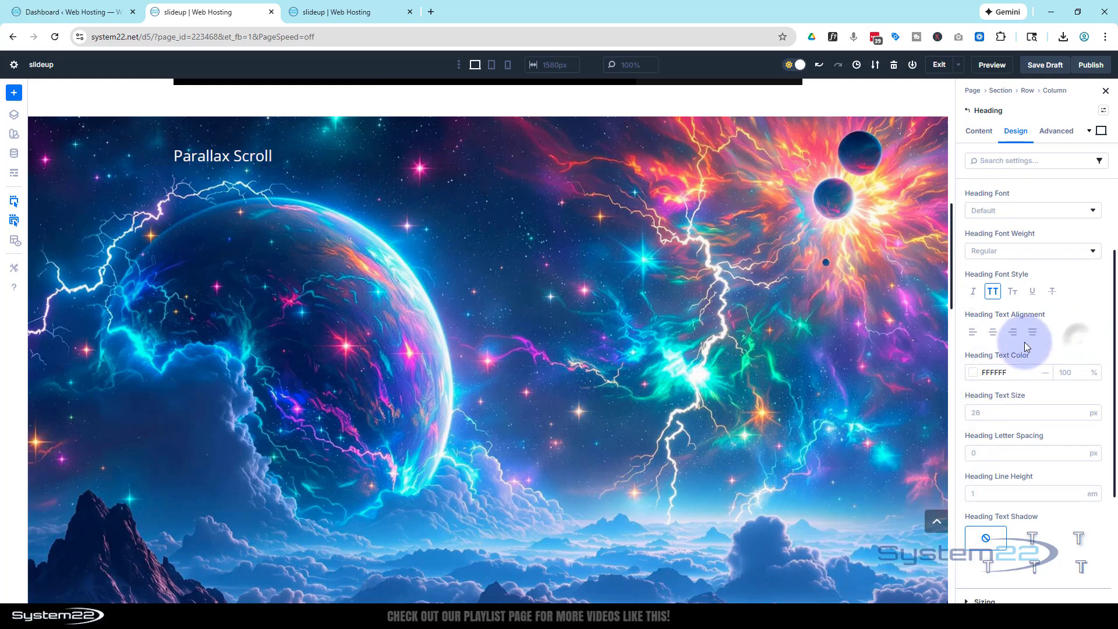
# Center the heading text and style it in uppercase with a bold font weight.
pyautogui.click(993, 331)
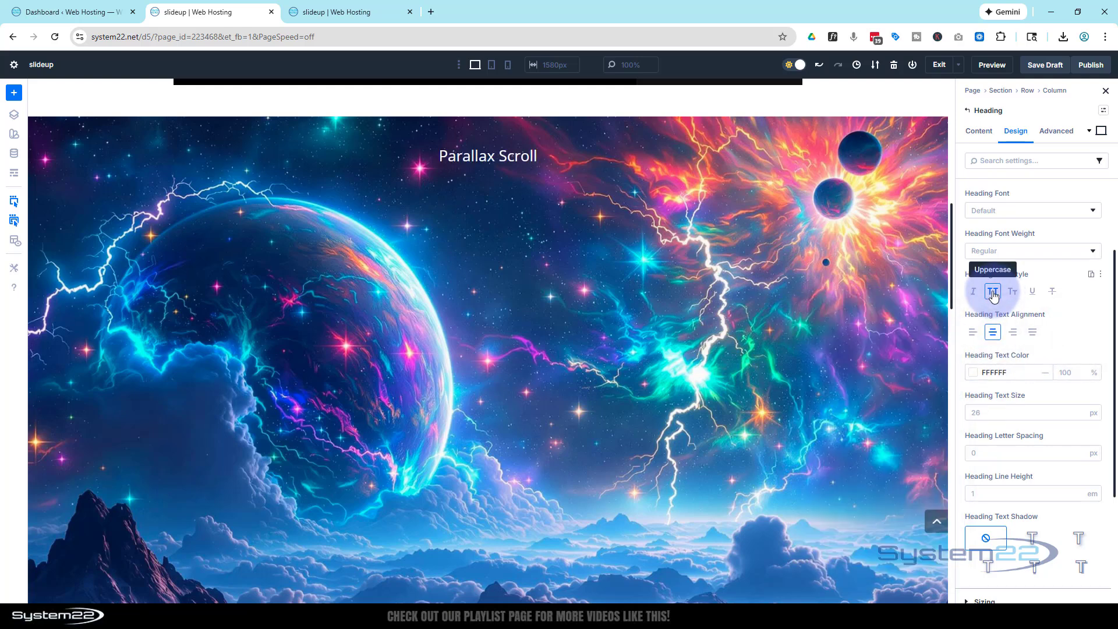
pyautogui.click(993, 294)
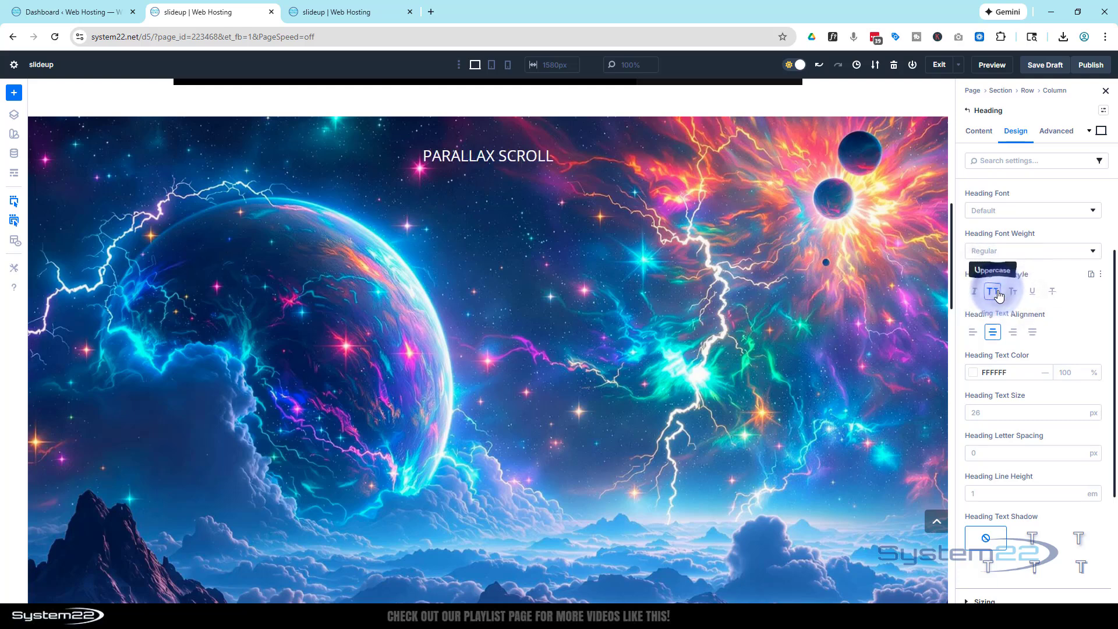
pyautogui.click(997, 251)
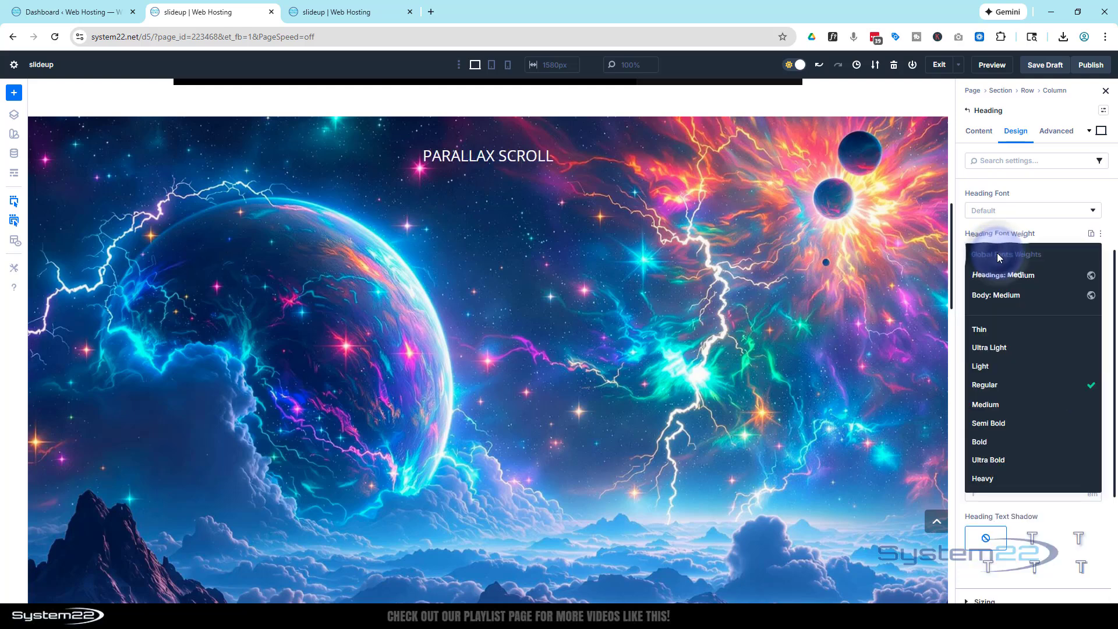
pyautogui.click(989, 442)
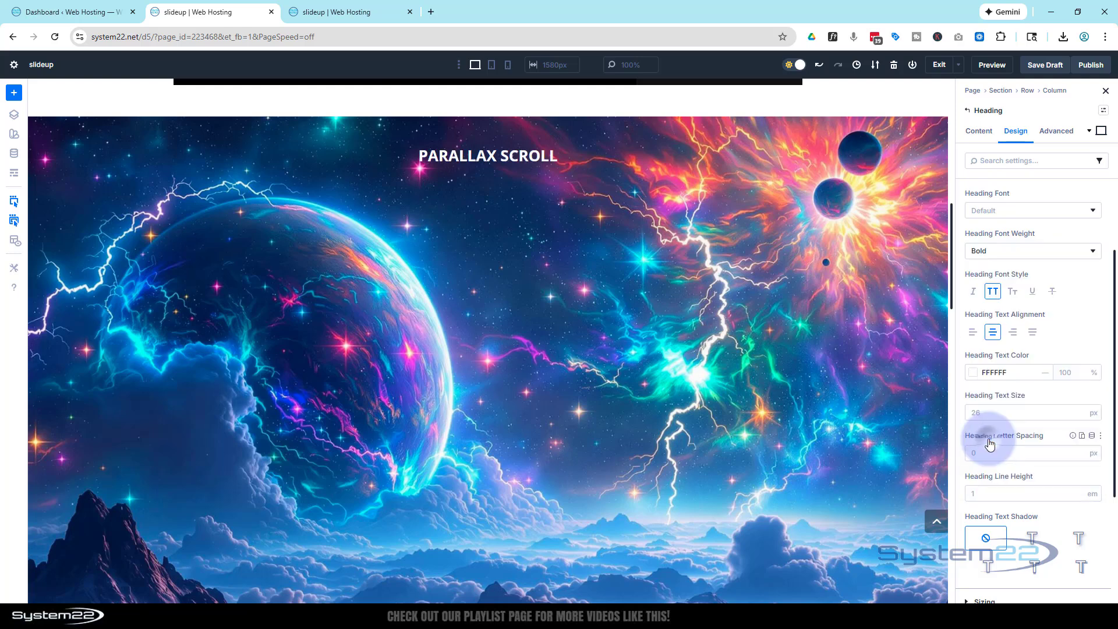
# Set the heading's text size to 100 px.
pyautogui.click(975, 412)
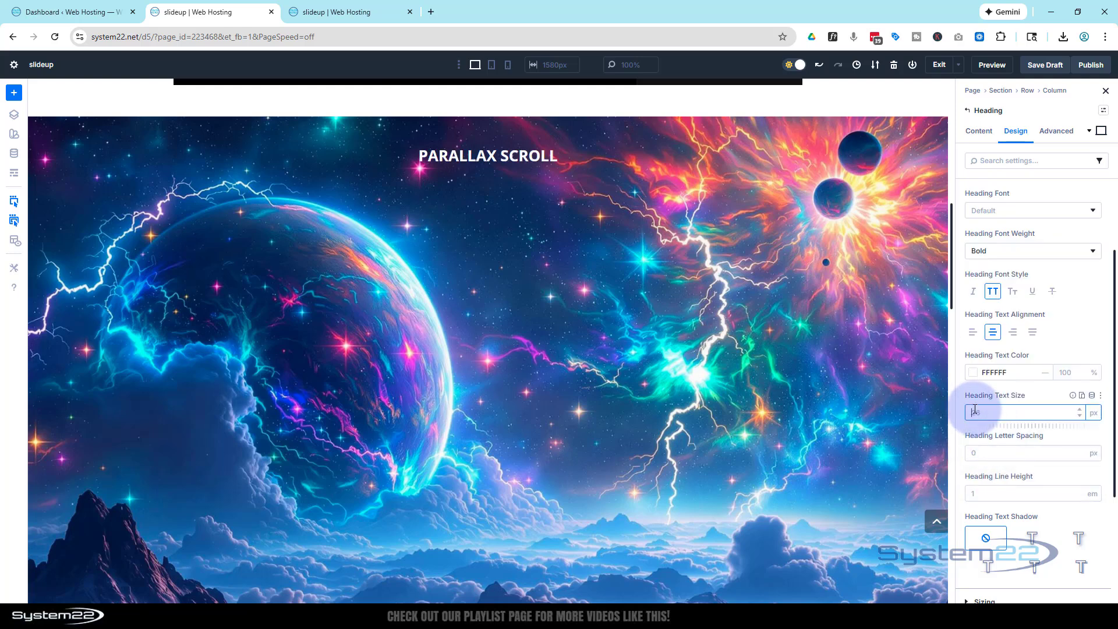
pyautogui.write('100')
pyautogui.click(1035, 396)
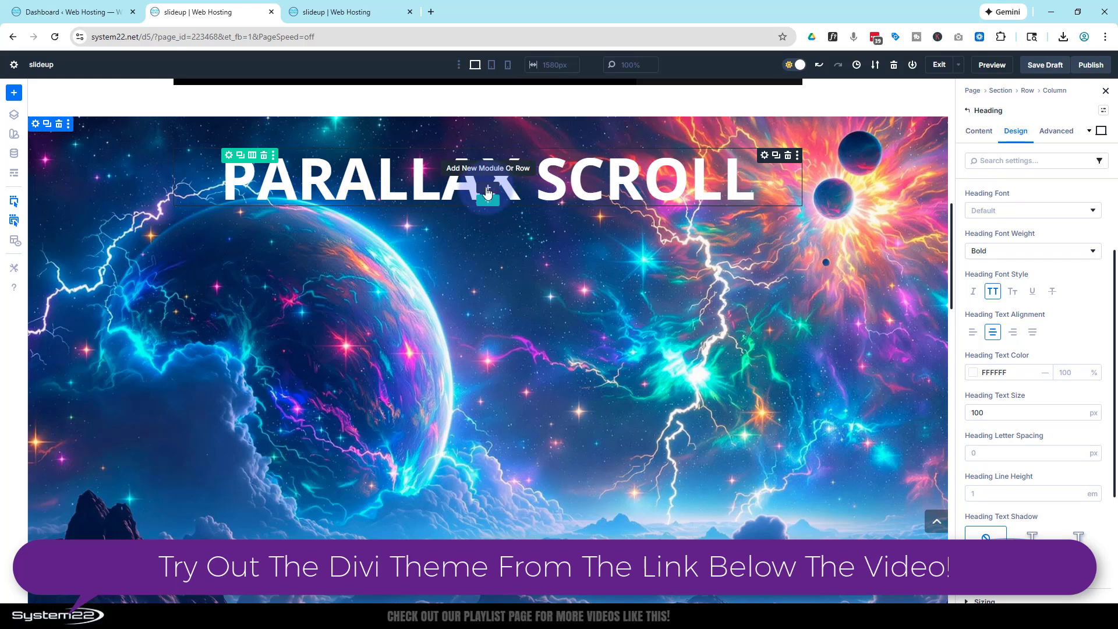
# Add a Button module below the heading and set its link URL to #.
pyautogui.click(488, 192)
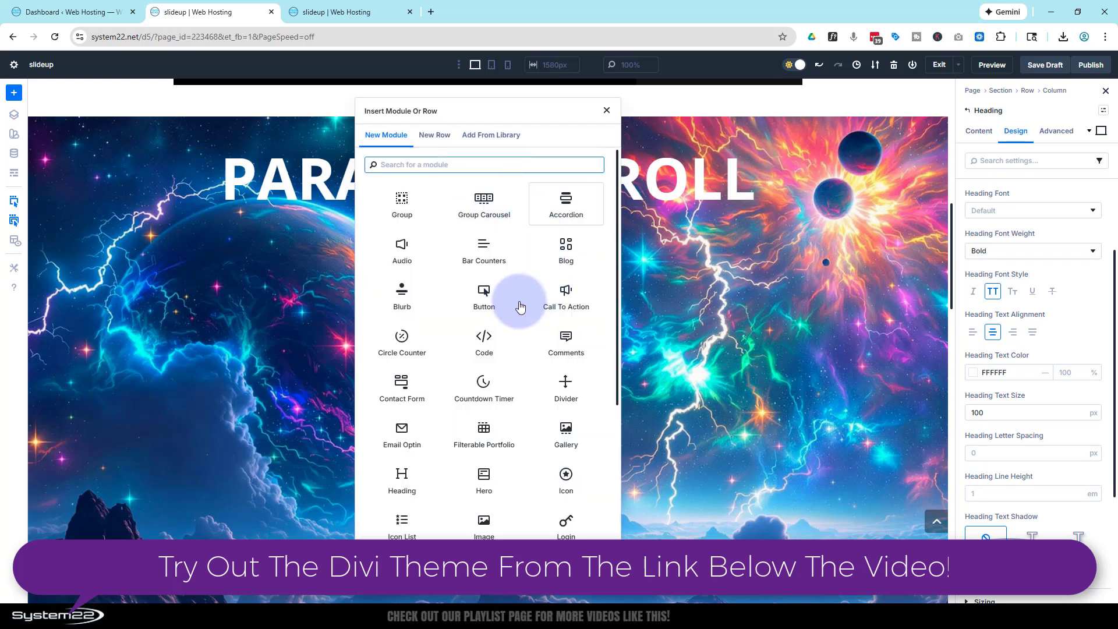
pyautogui.click(488, 302)
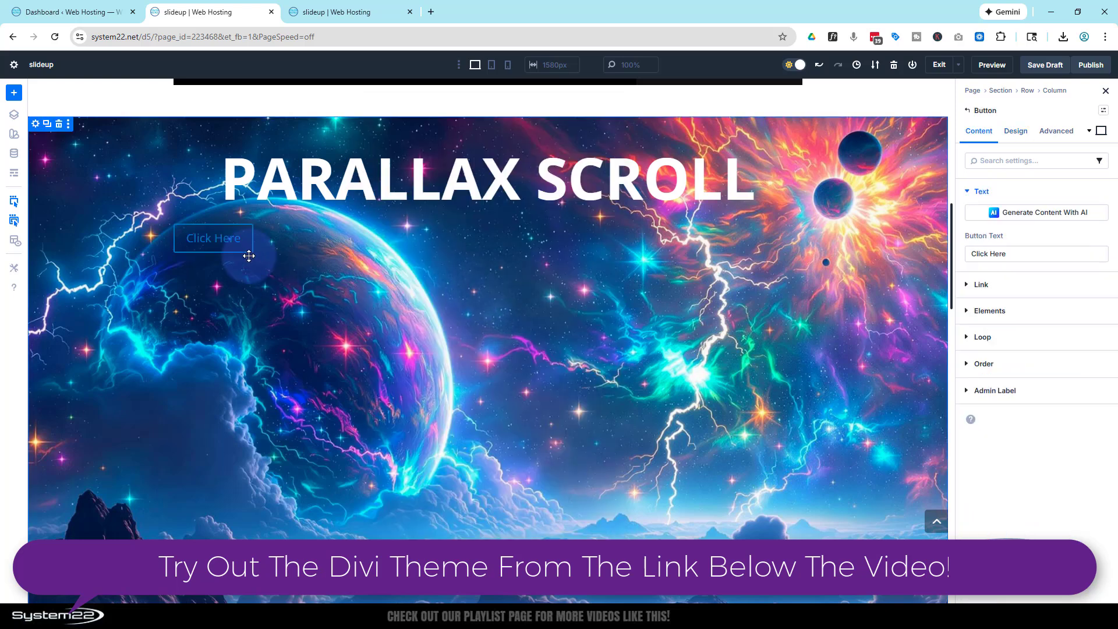
pyautogui.click(1012, 253)
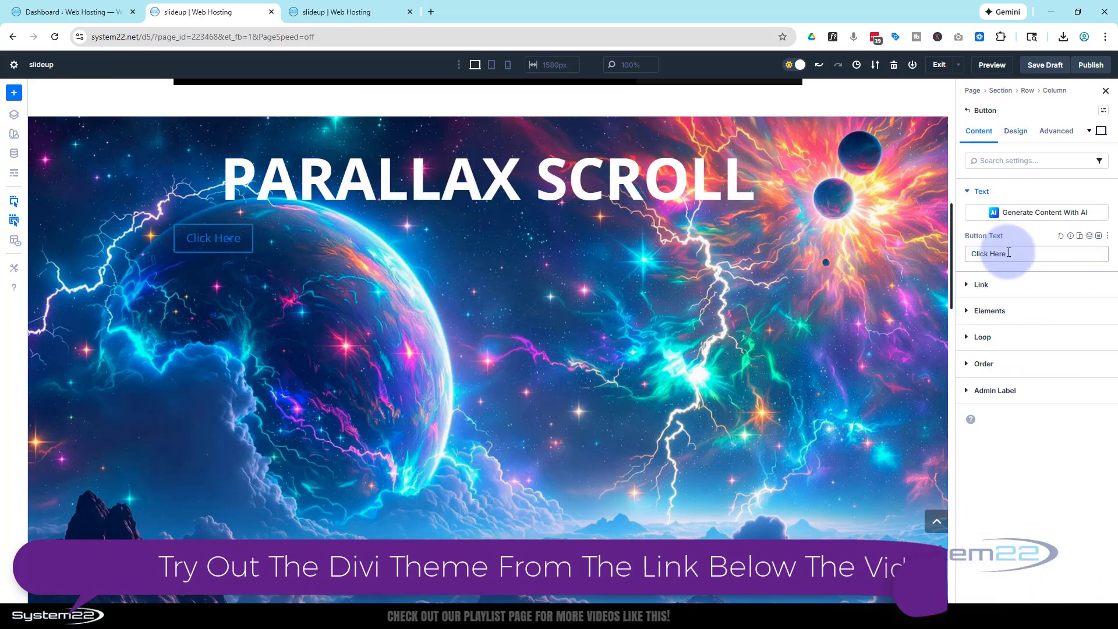
pyautogui.tripleClick(1012, 253)
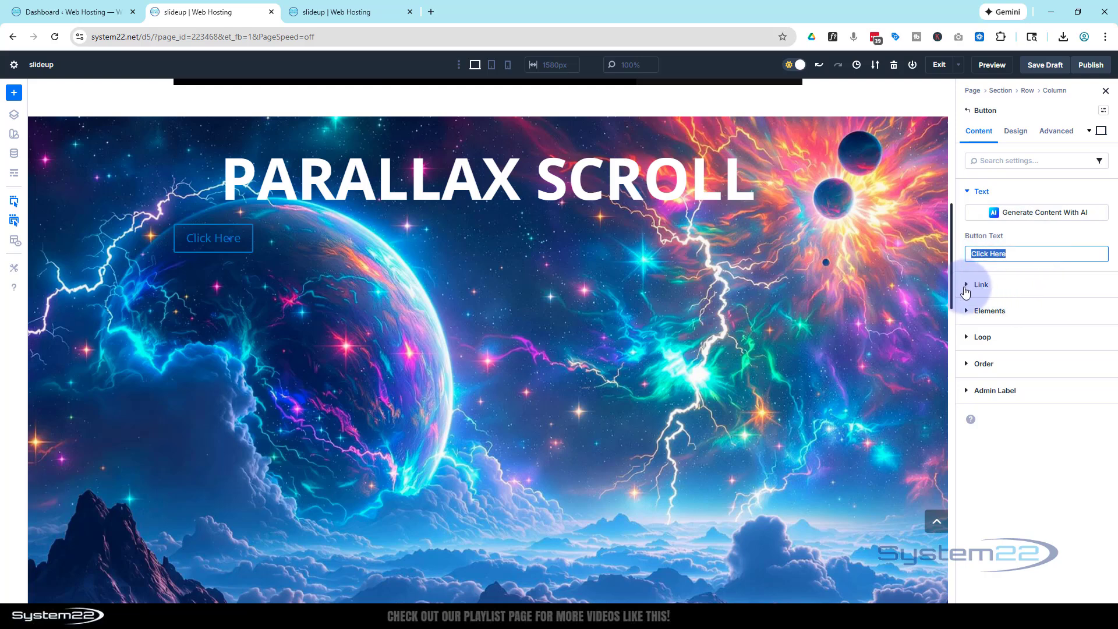
pyautogui.click(967, 286)
pyautogui.click(993, 255)
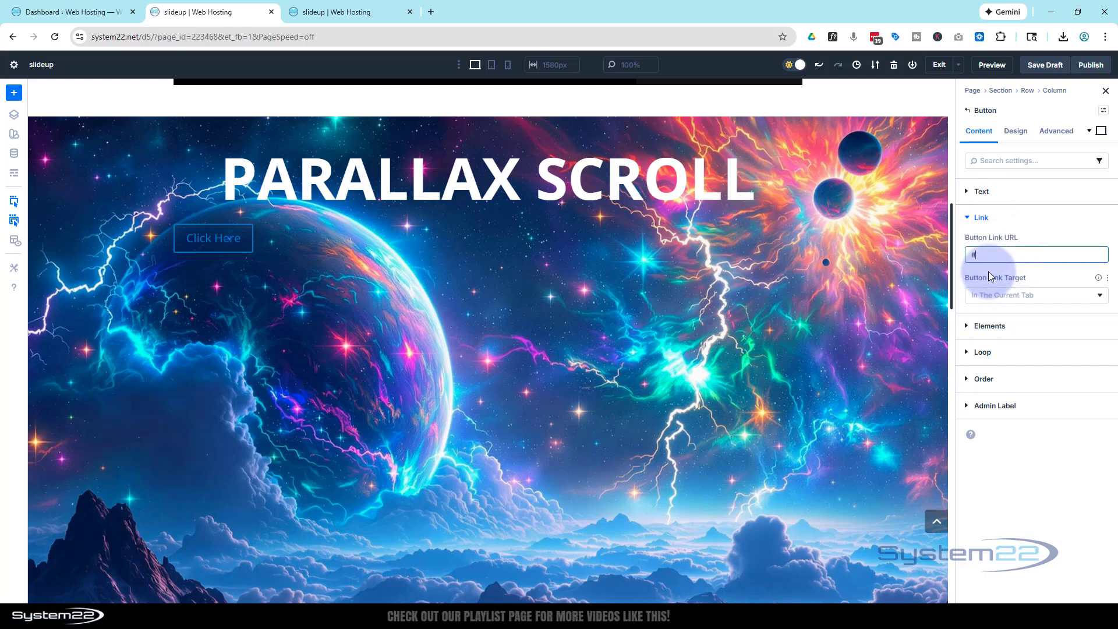
# Center the "Click Here" button in its column.
pyautogui.click(1018, 131)
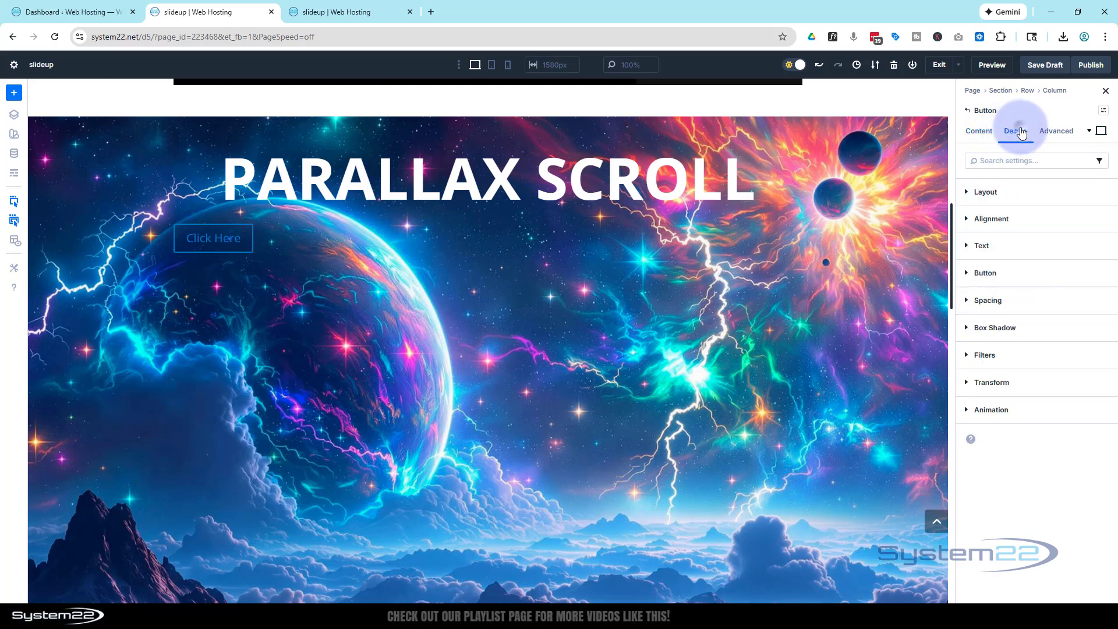
pyautogui.click(1024, 218)
pyautogui.click(997, 255)
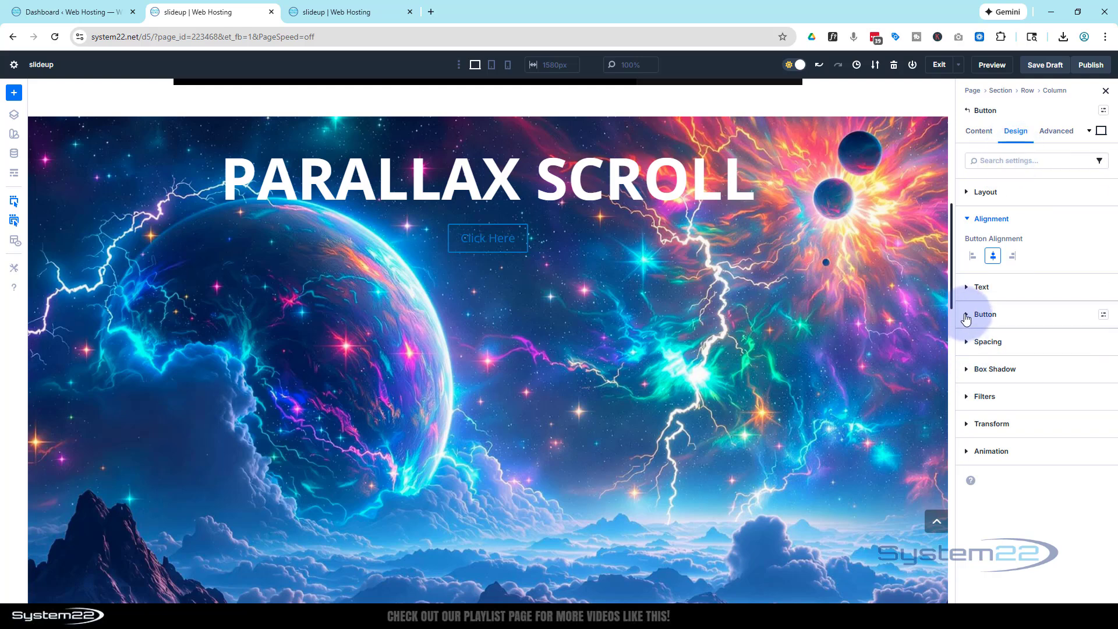
# Enable custom styles for the button and give it a black (000000) background color at 48% opacity.
pyautogui.click(966, 319)
pyautogui.click(986, 310)
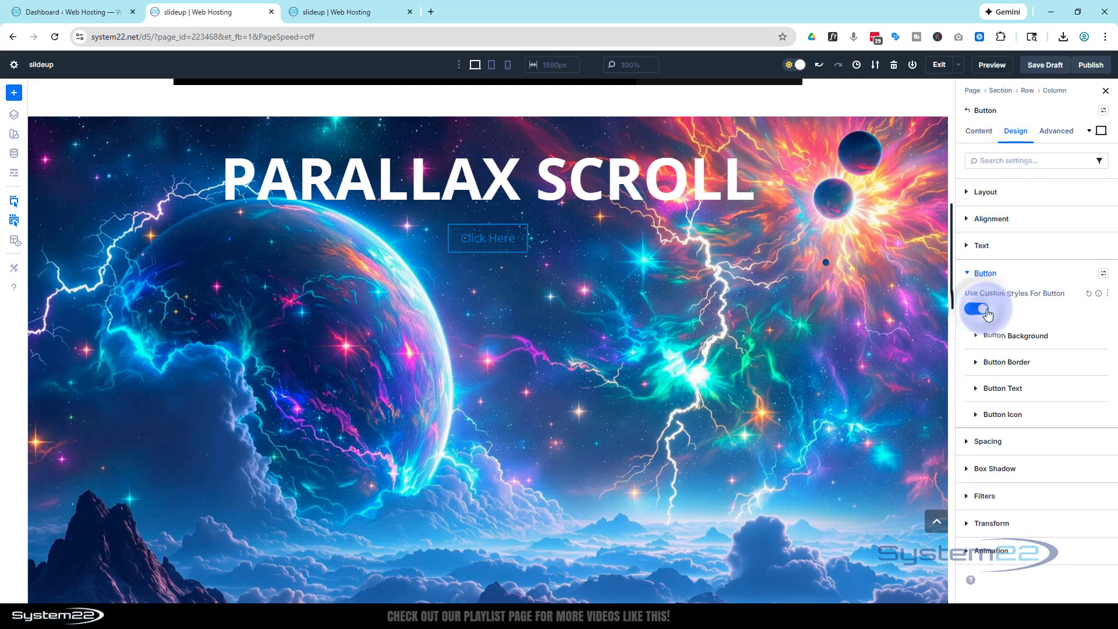
pyautogui.click(1014, 336)
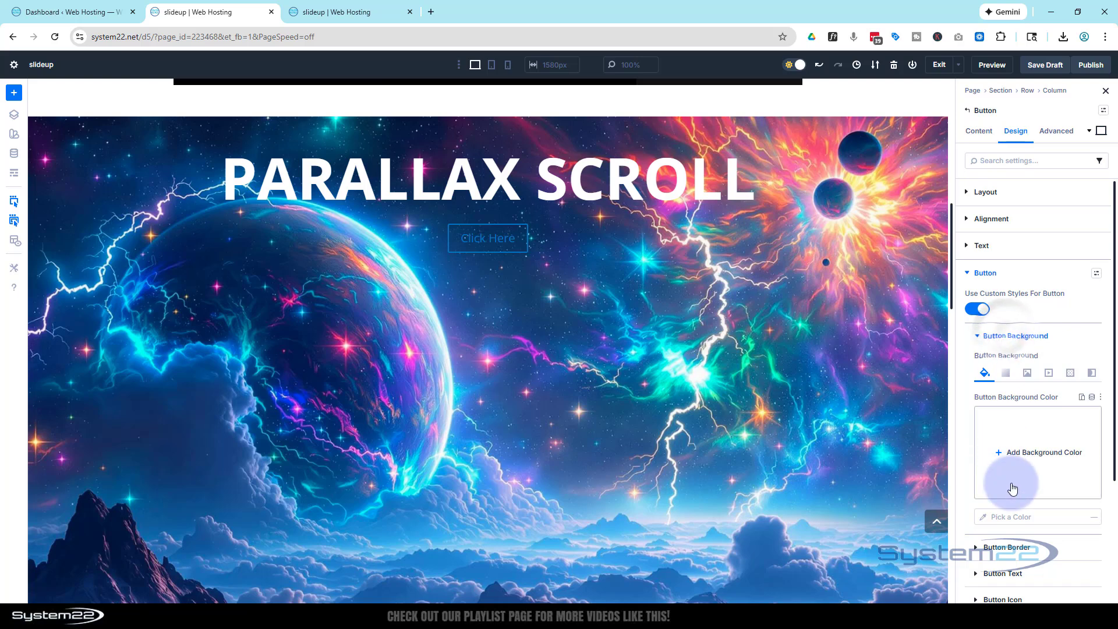
pyautogui.click(1025, 457)
pyautogui.click(822, 410)
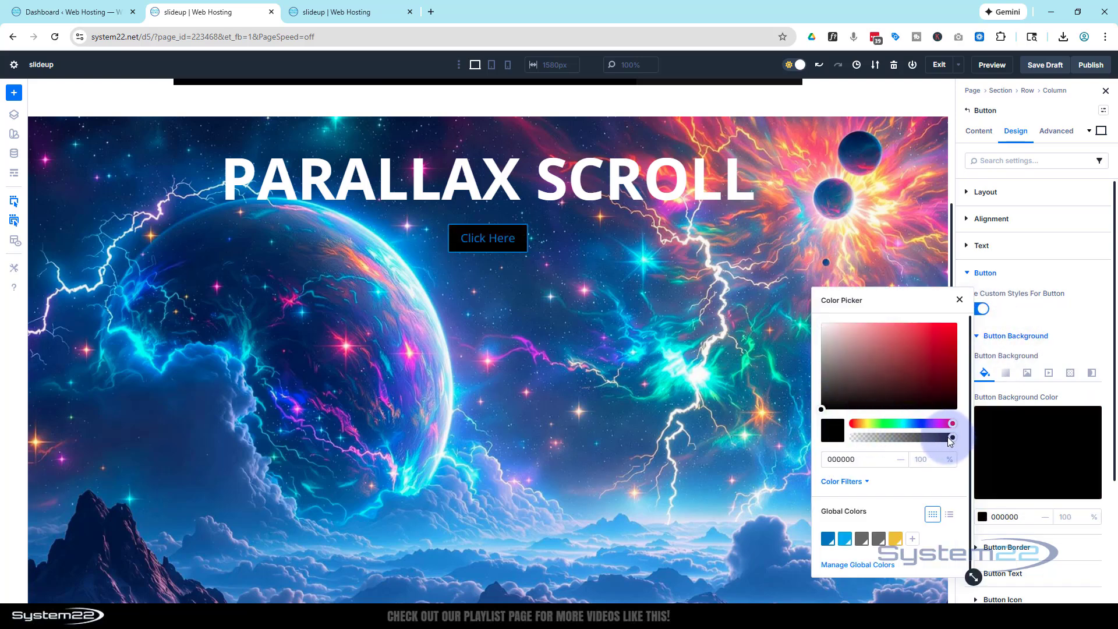
pyautogui.moveTo(950, 437); pyautogui.dragTo(901, 440)
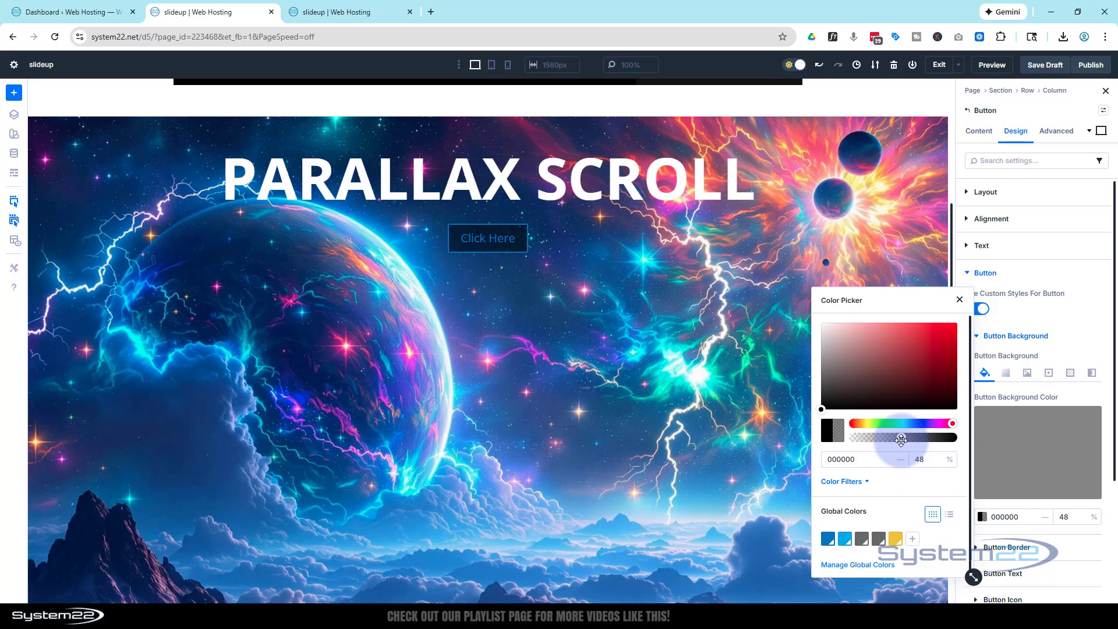
pyautogui.click(1037, 313)
pyautogui.scroll(-2, 1040, 303)
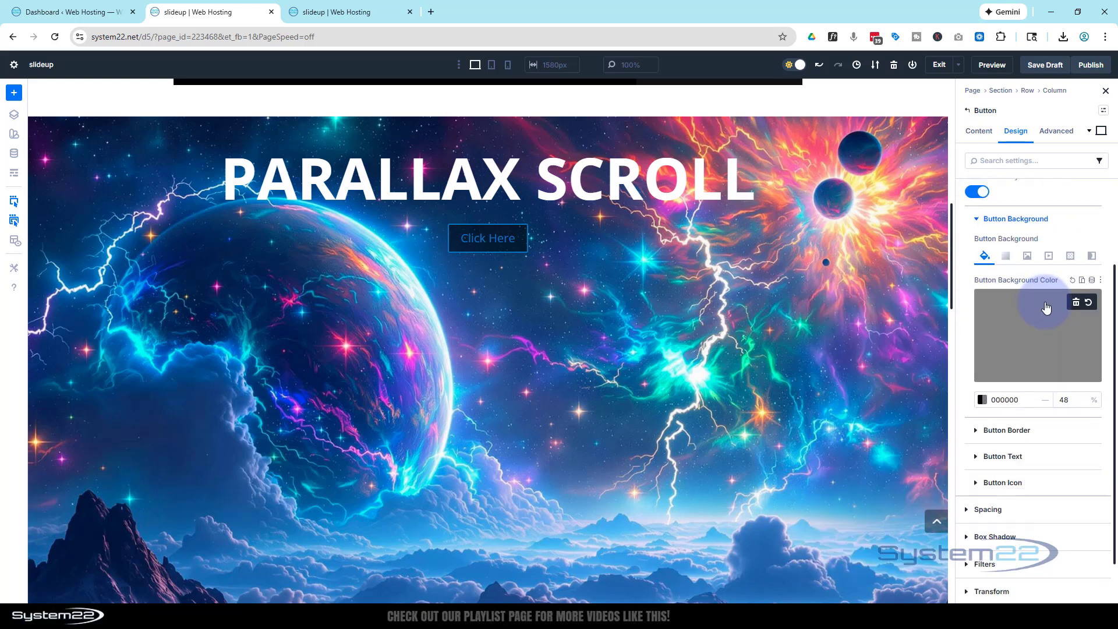
pyautogui.scroll(-1, 1047, 307)
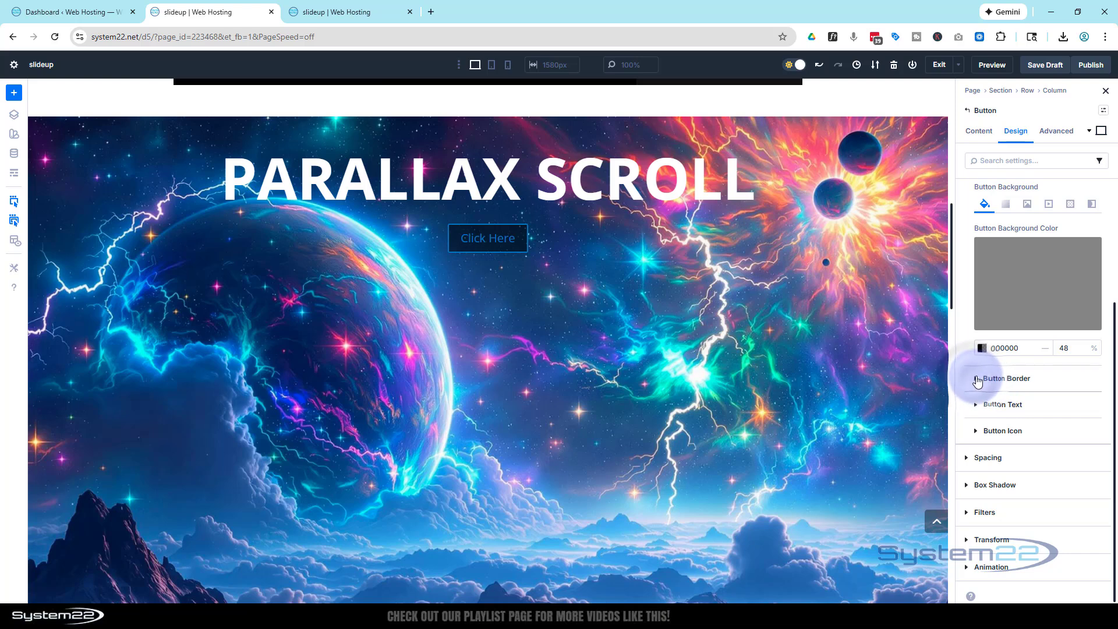
# Give the "Click Here" button a 1 px white (FFFFFF) border.
pyautogui.click(975, 380)
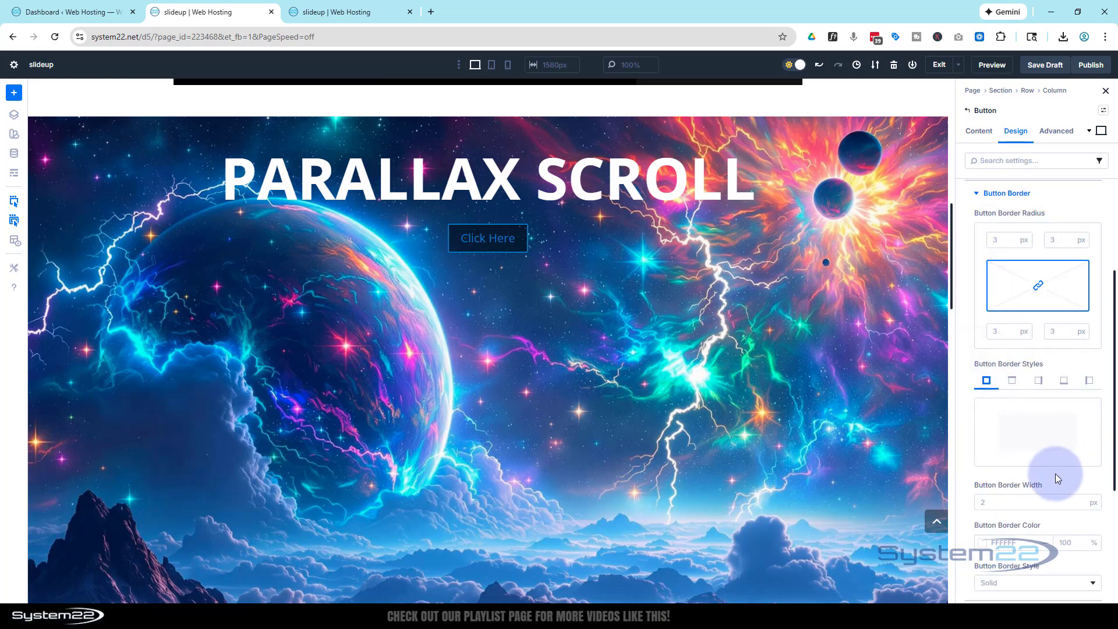
pyautogui.click(1079, 505)
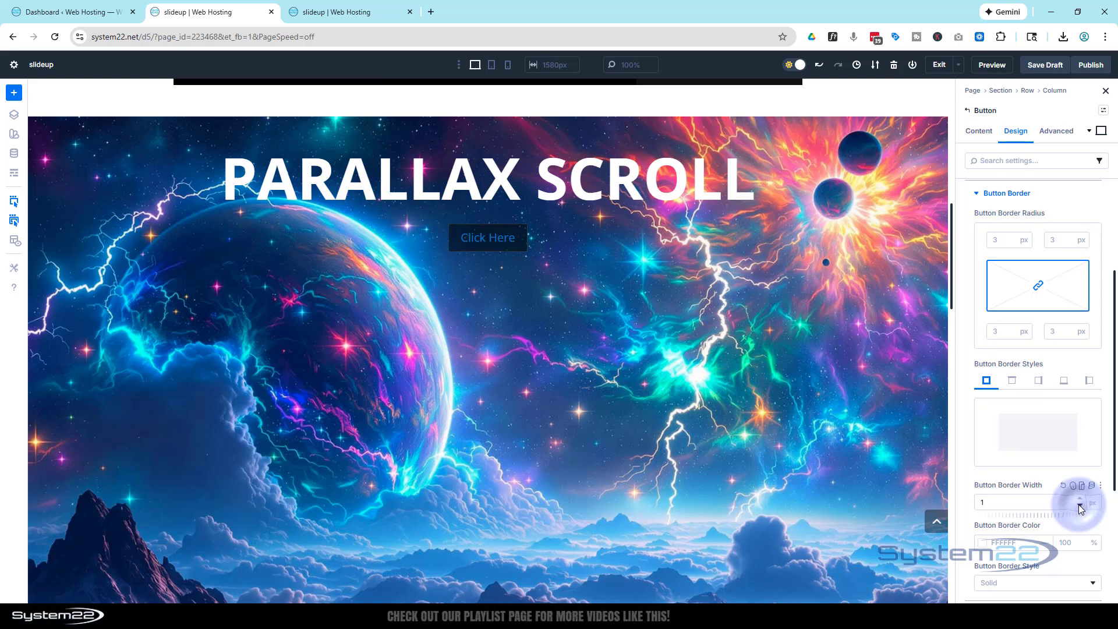
pyautogui.click(988, 549)
pyautogui.click(865, 370)
pyautogui.moveTo(835, 338); pyautogui.dragTo(809, 313)
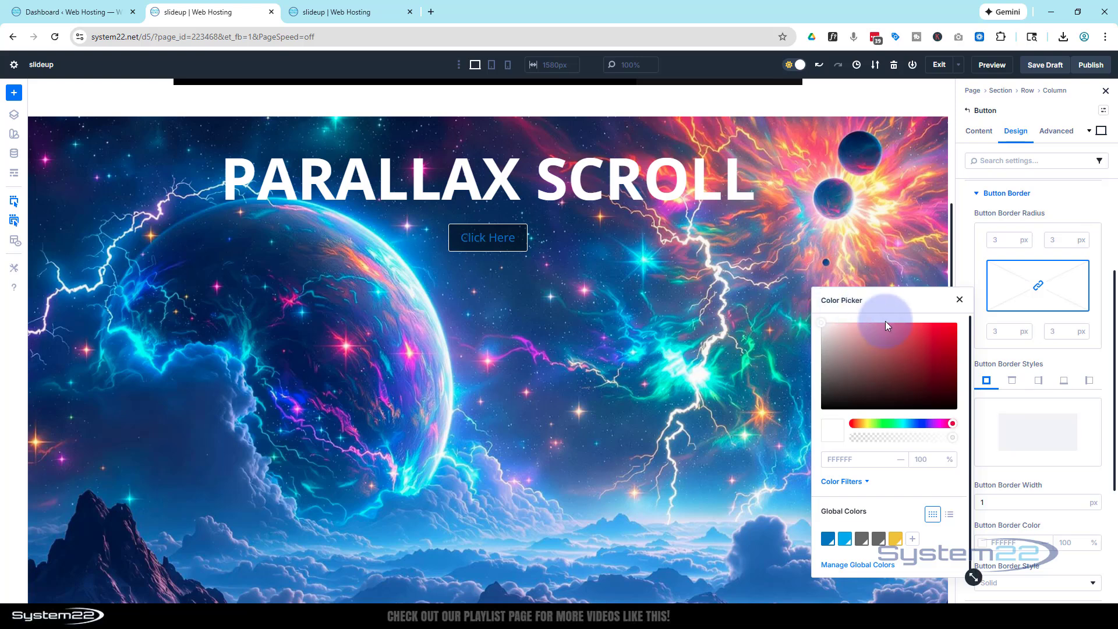
pyautogui.click(964, 268)
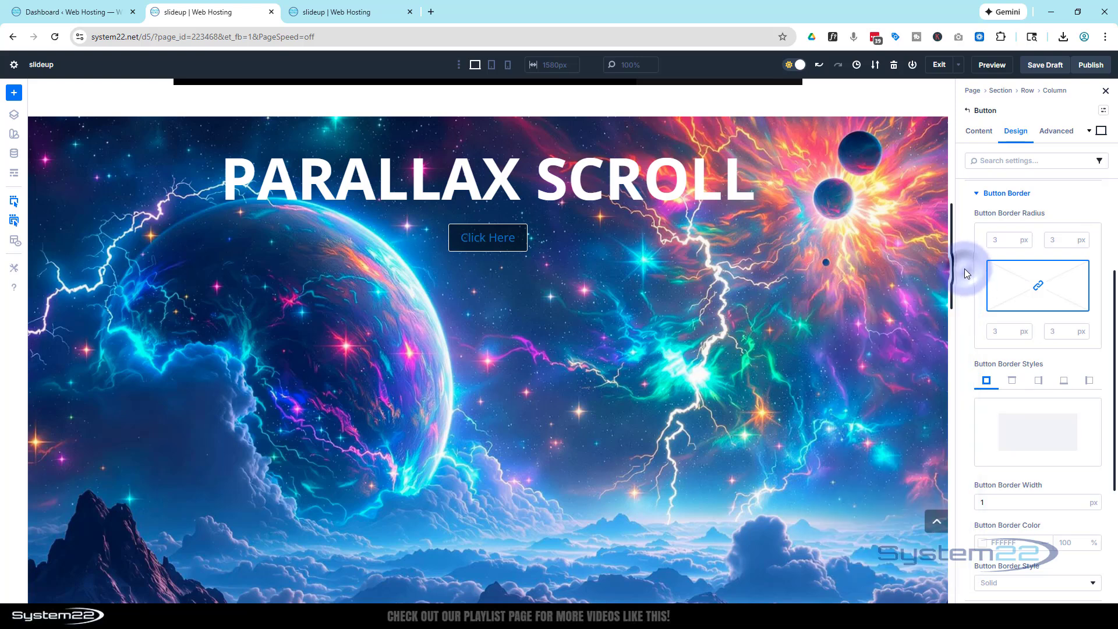
# Set the button's text color to white (FFFFFF).
pyautogui.click(980, 197)
pyautogui.click(979, 388)
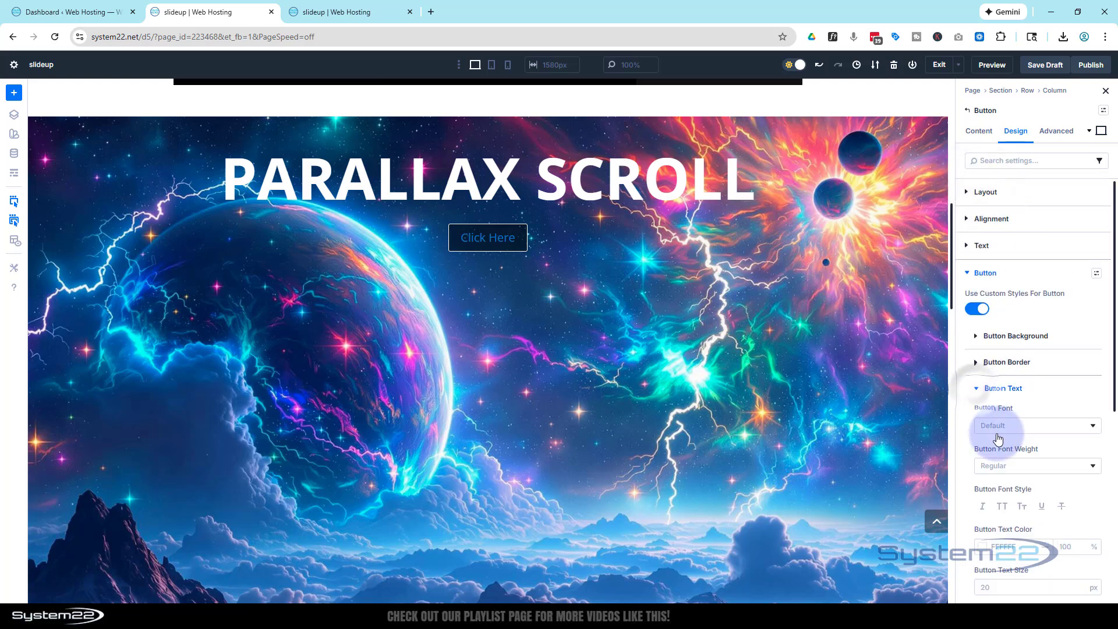
pyautogui.click(983, 545)
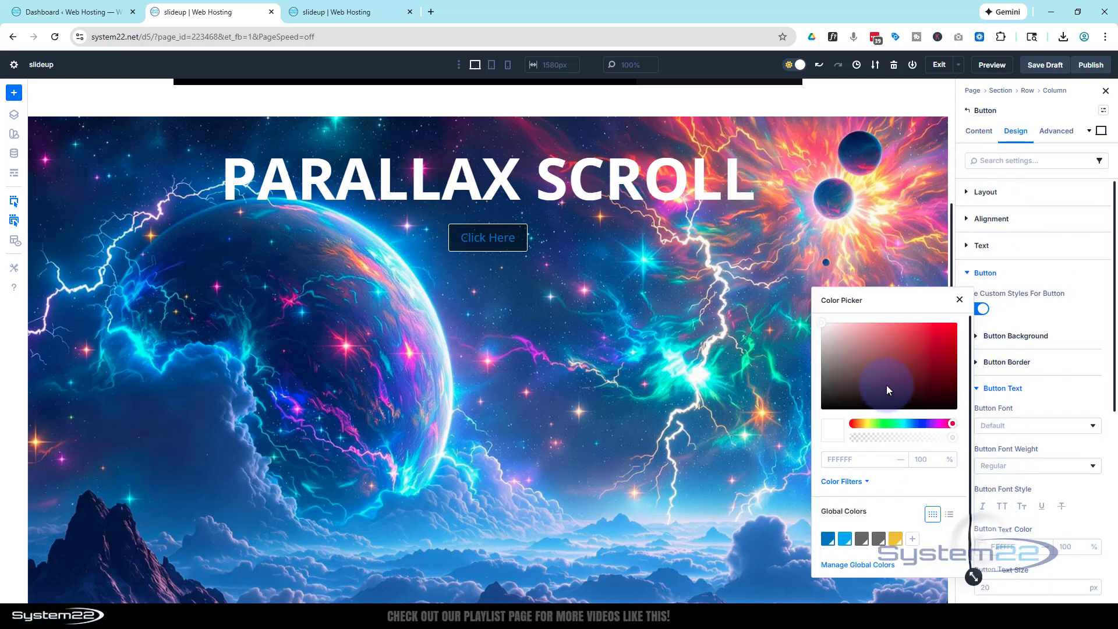
pyautogui.click(822, 323)
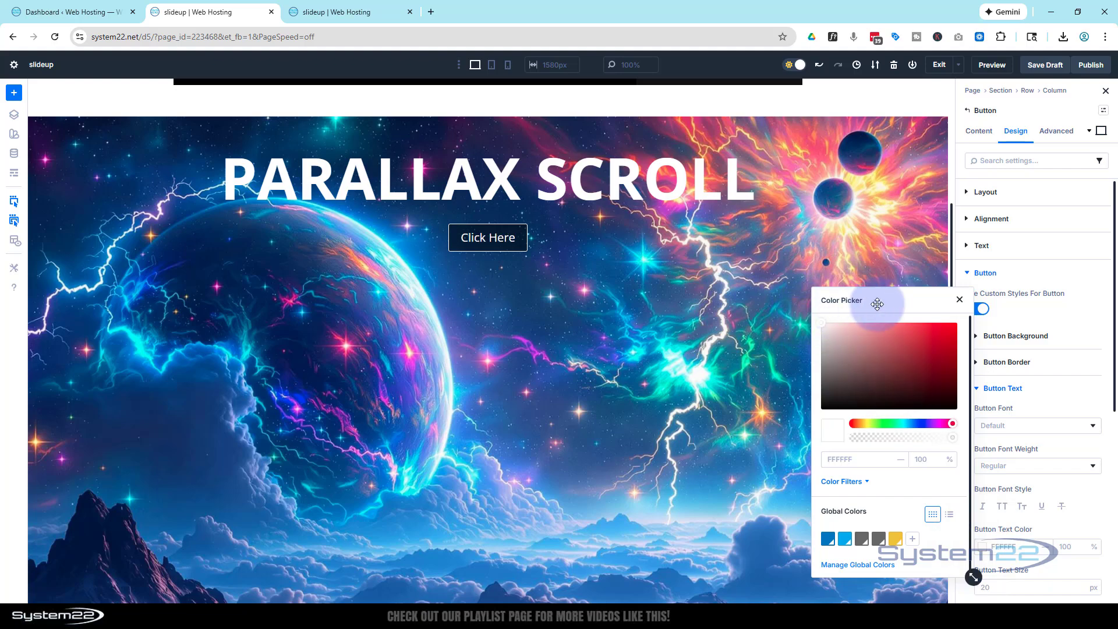
pyautogui.click(1069, 314)
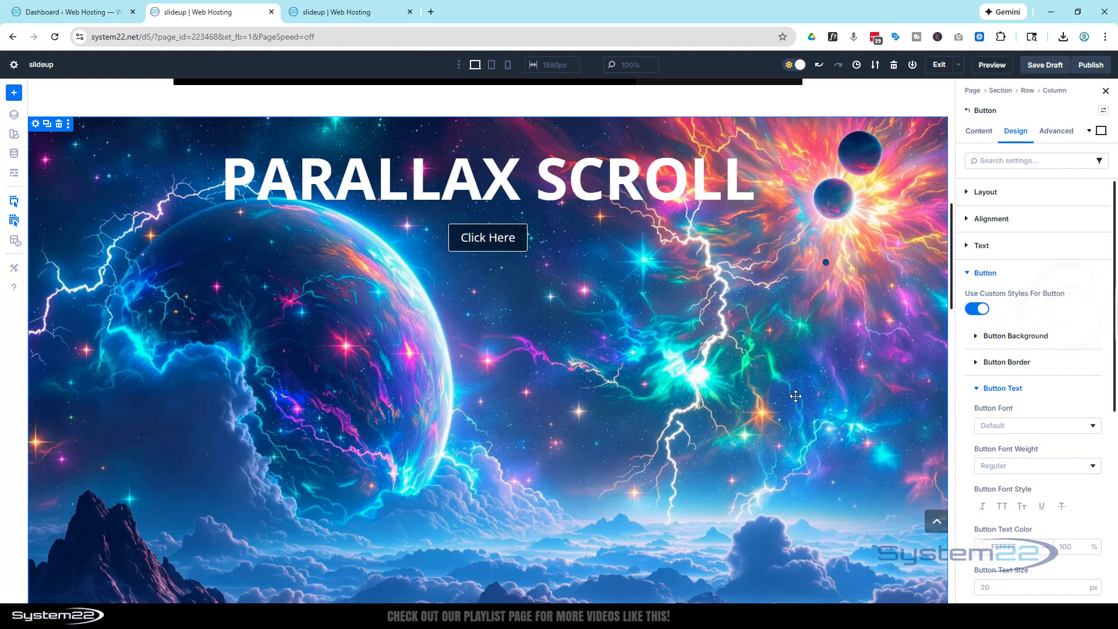
# Center the parallax section's content vertically by setting its layout's Justify Content to Center.
pyautogui.scroll(-2, 796, 396)
pyautogui.scroll(2, 795, 396)
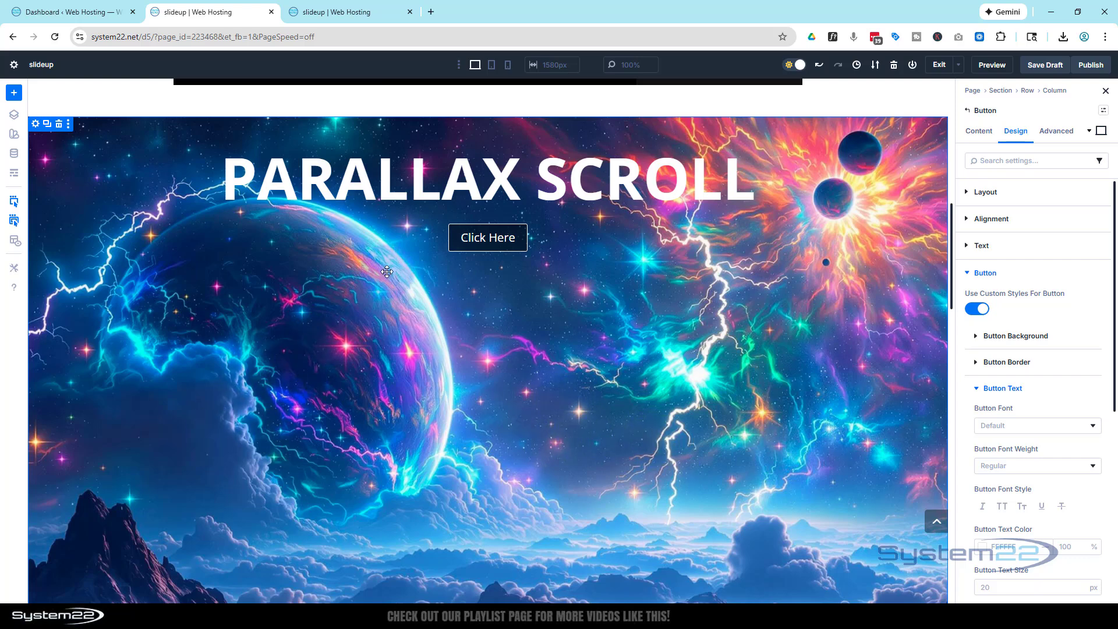
pyautogui.click(91, 183)
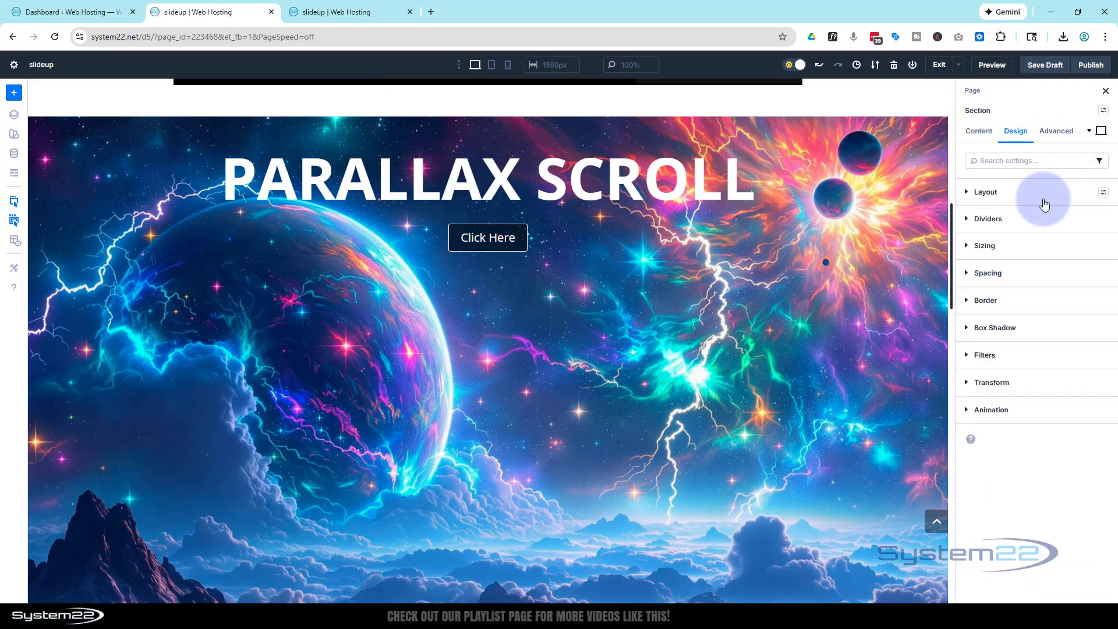
pyautogui.click(1028, 194)
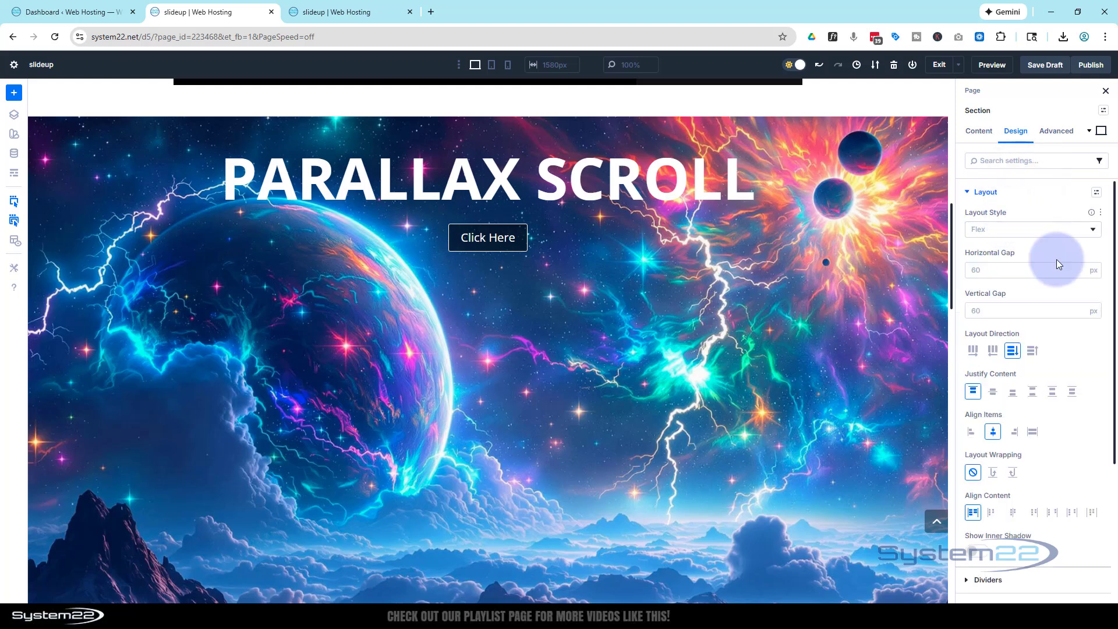
pyautogui.click(993, 393)
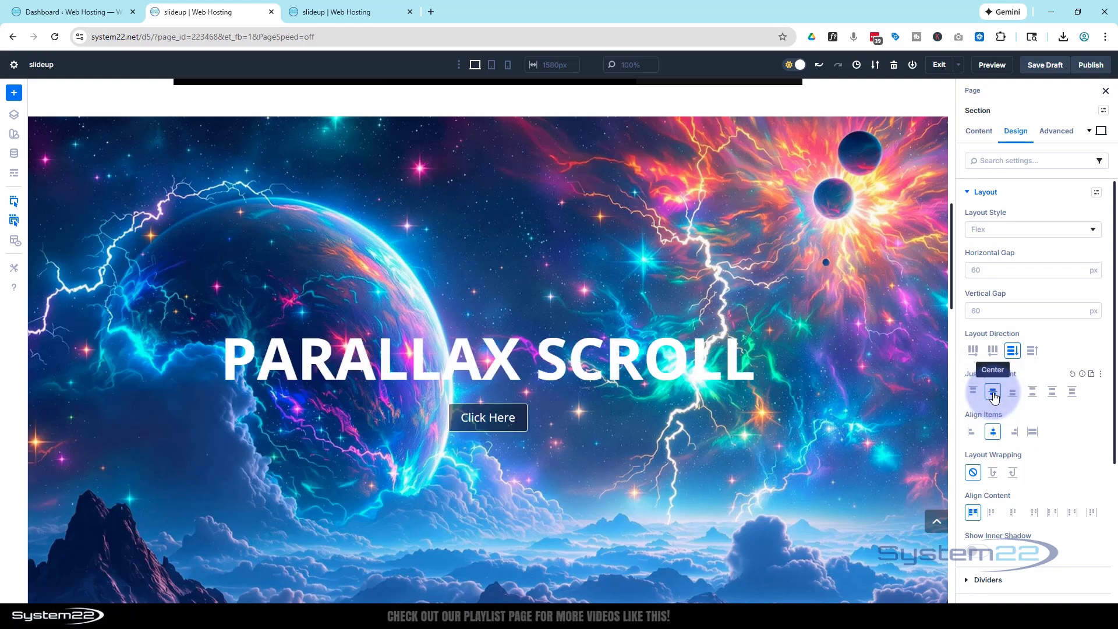
# Apply the Preset 1 text shadow to the "Parallax Scroll" heading and check it against the section background.
pyautogui.click(550, 357)
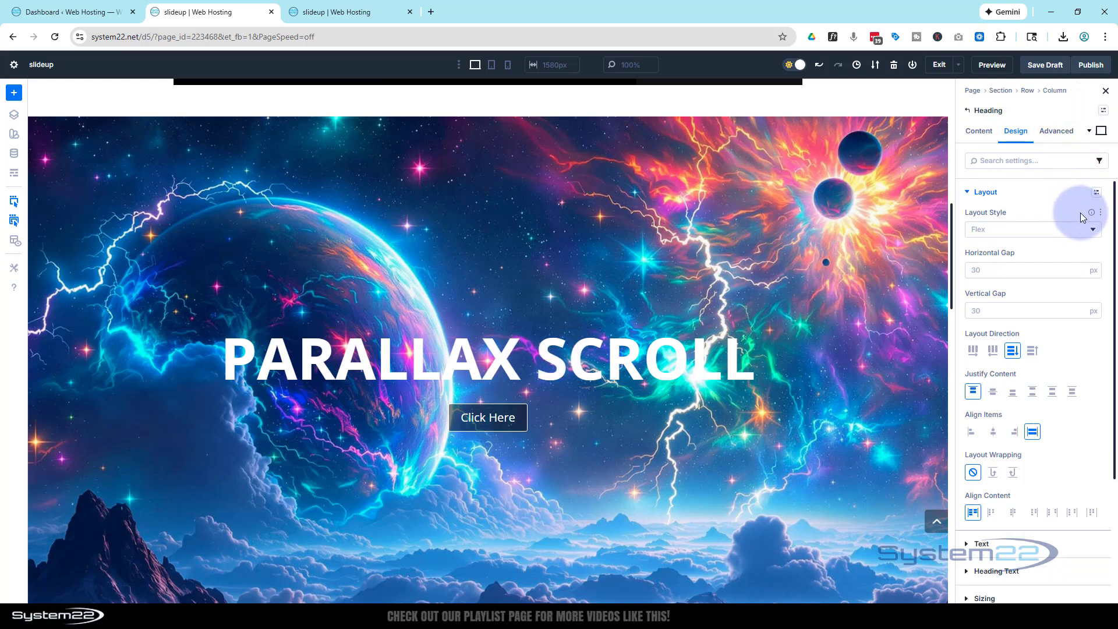
pyautogui.click(967, 194)
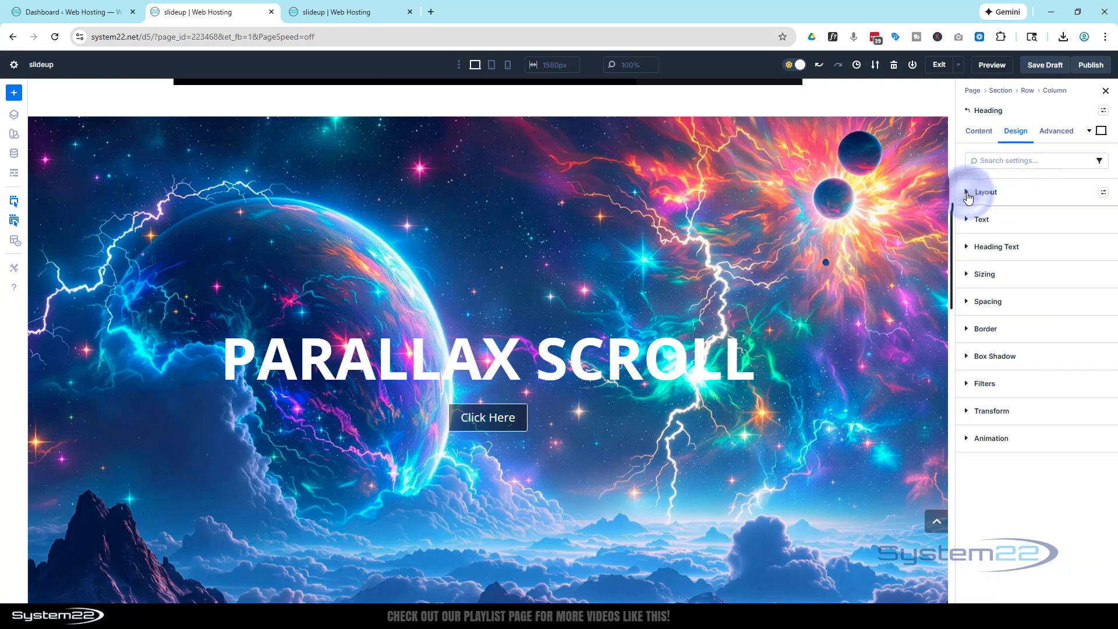
pyautogui.click(970, 249)
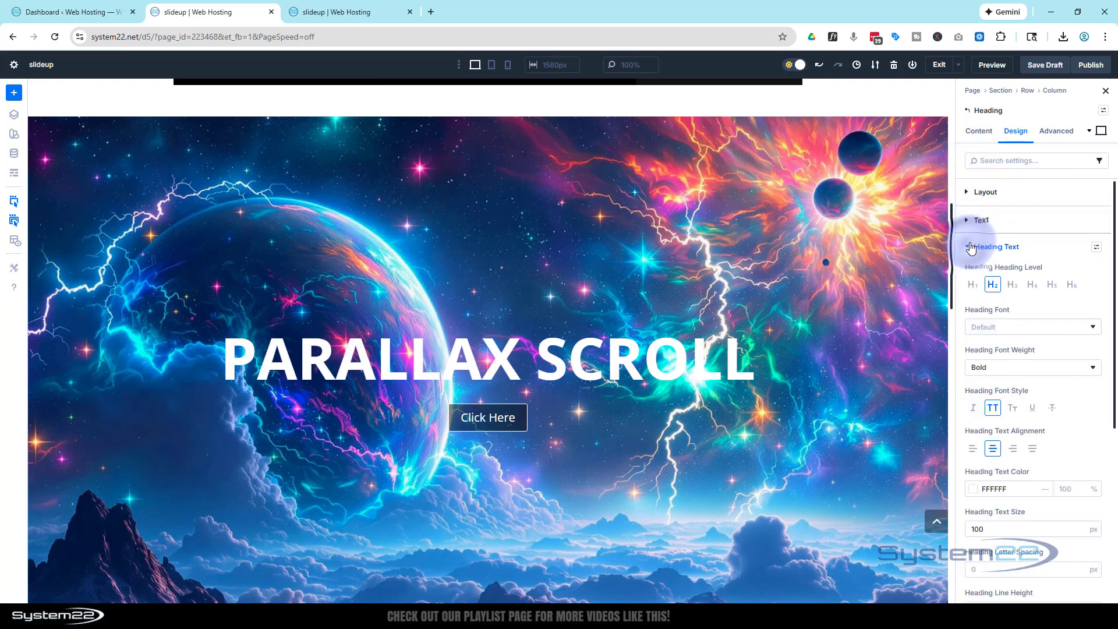
pyautogui.scroll(-5, 1031, 290)
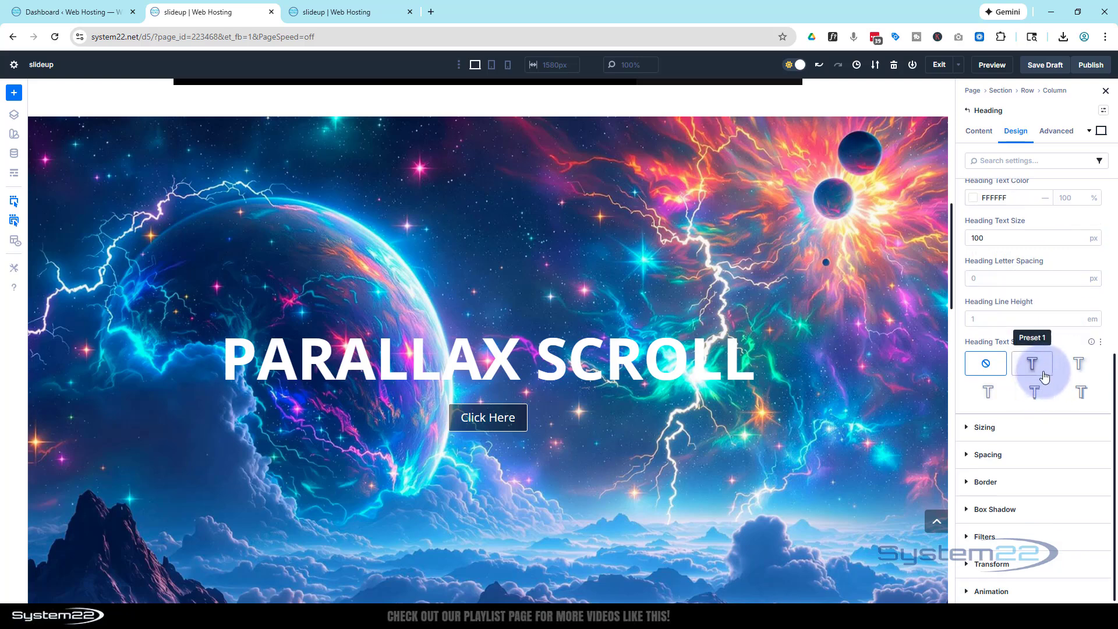
pyautogui.click(1034, 368)
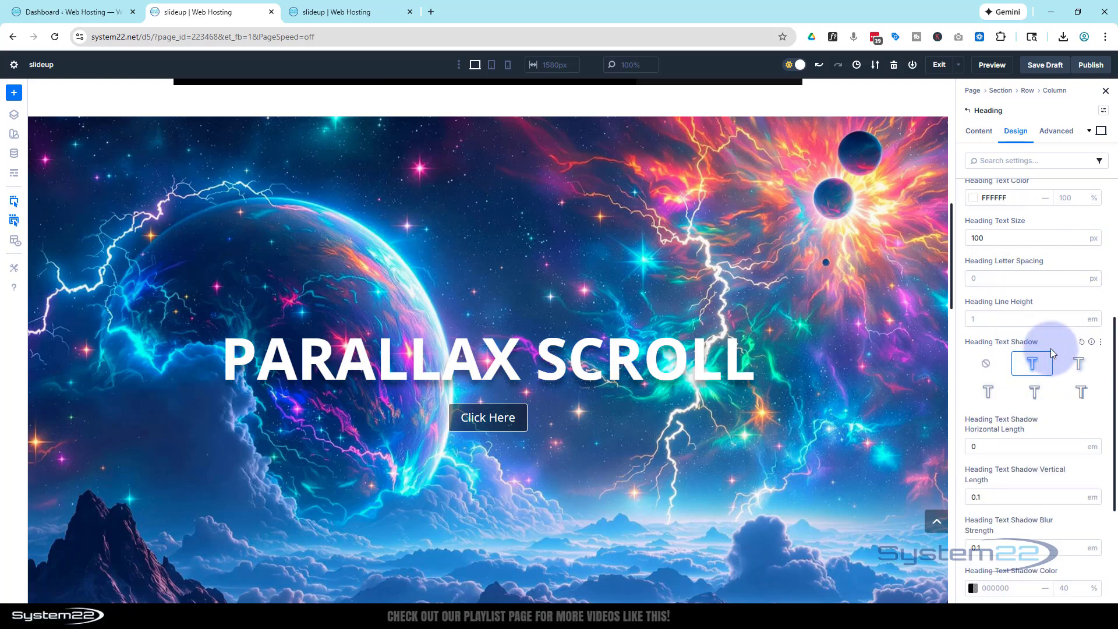
pyautogui.scroll(5, 862, 367)
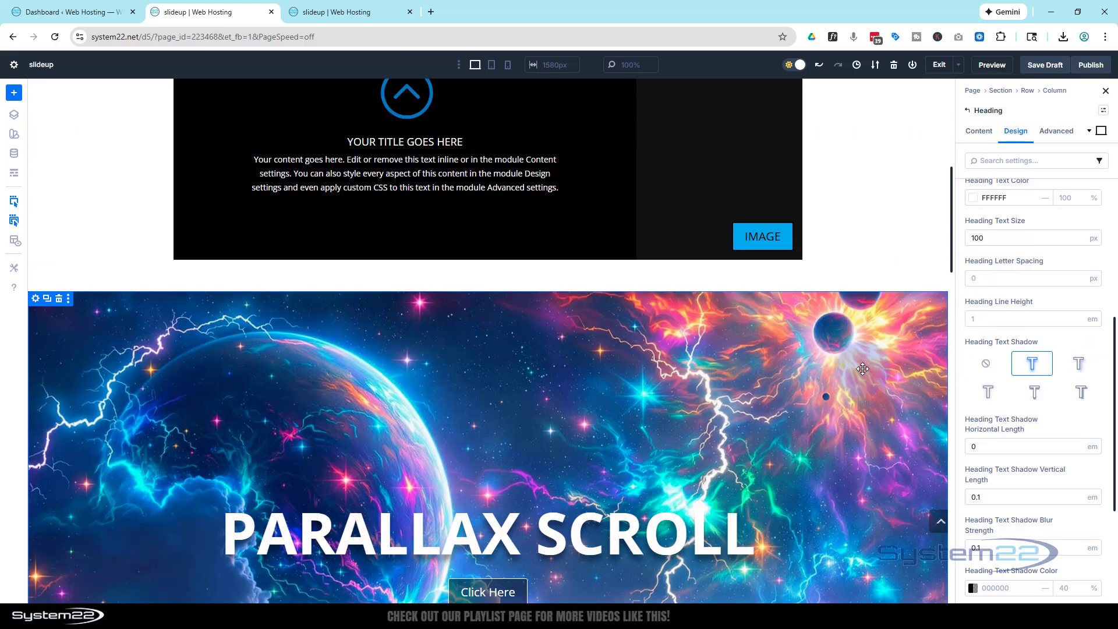
pyautogui.scroll(-9, 862, 367)
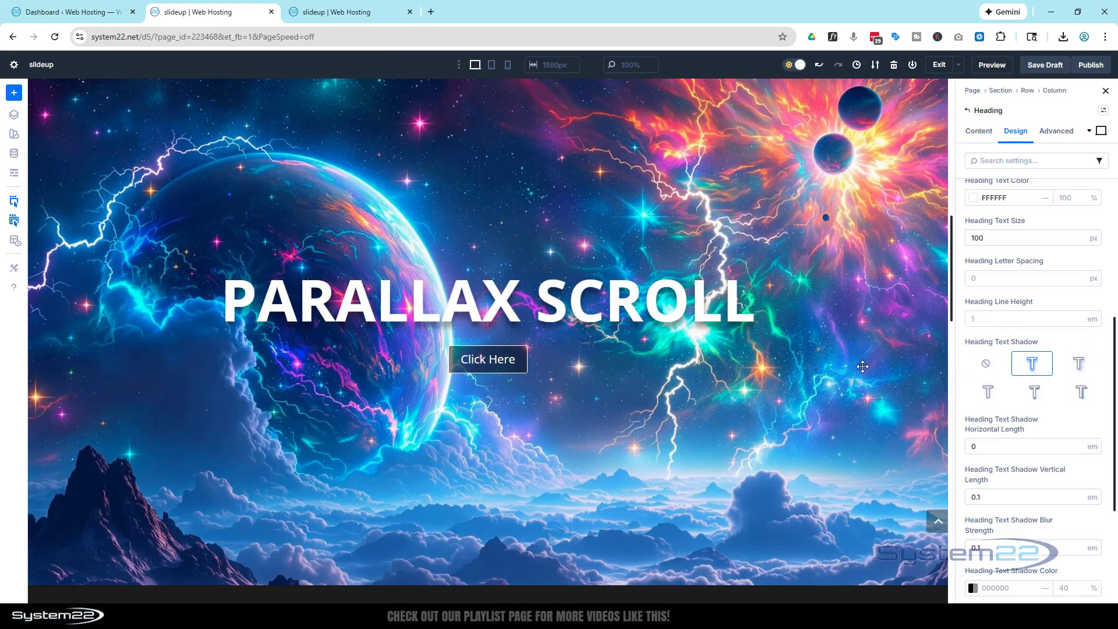
pyautogui.scroll(-2, 863, 366)
pyautogui.scroll(7, 862, 366)
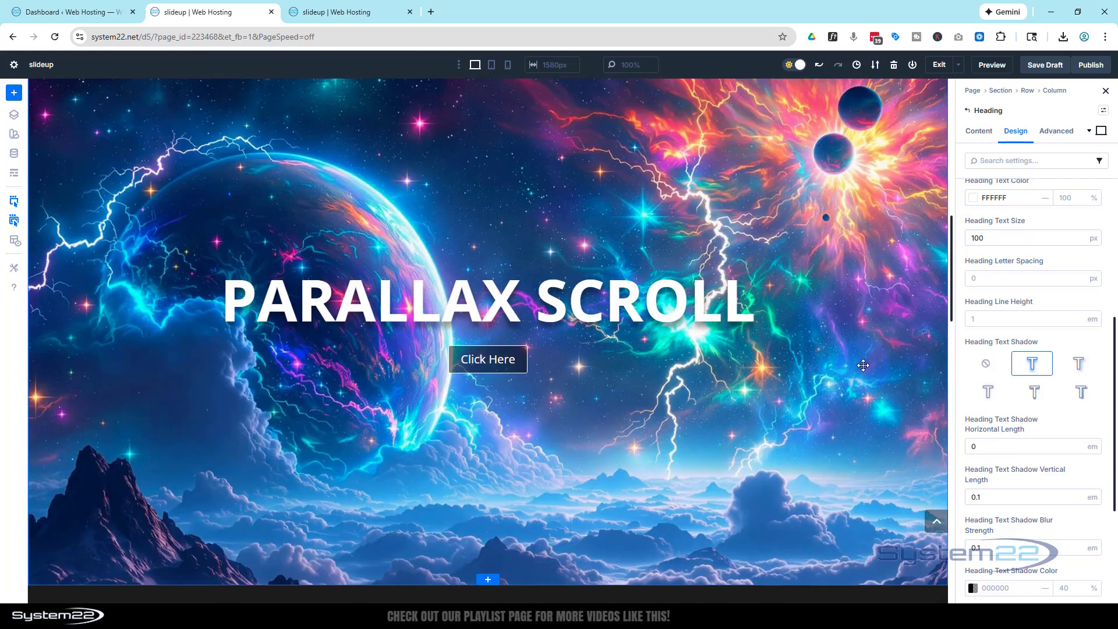
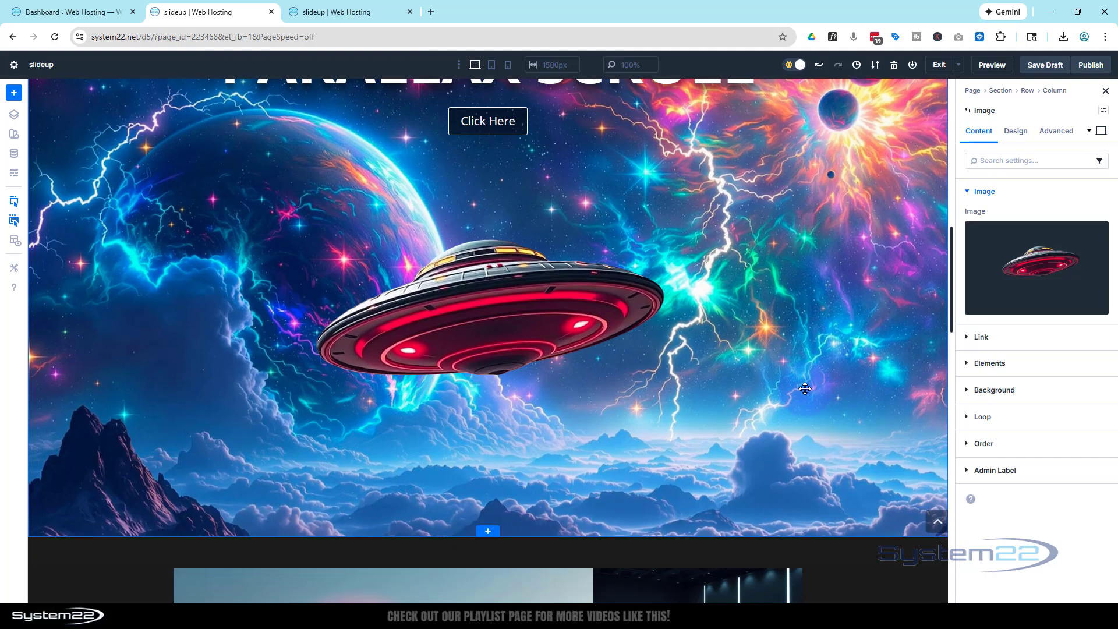
# Set the position of the row containing the flying saucer image to Absolute.
pyautogui.scroll(2, 728, 291)
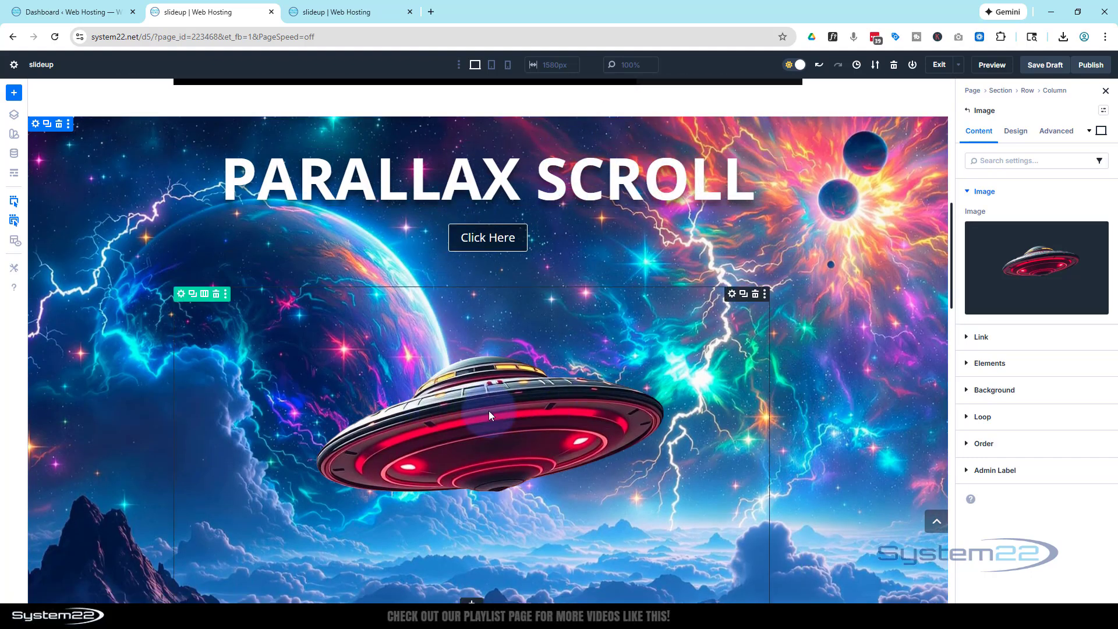
pyautogui.scroll(-2, 833, 367)
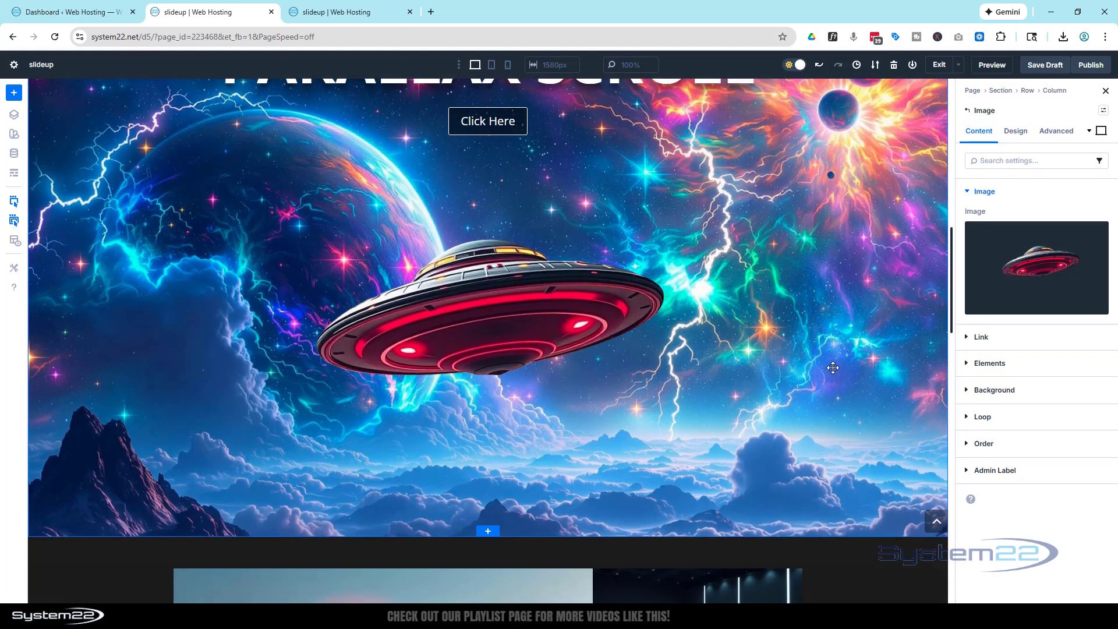
pyautogui.scroll(2, 835, 369)
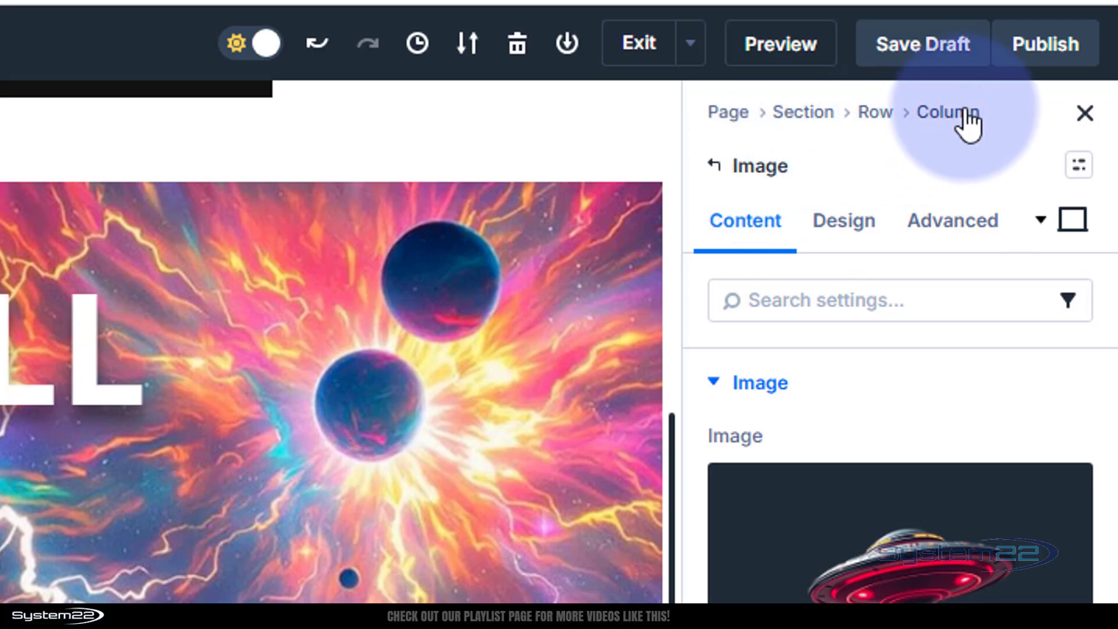
pyautogui.click(875, 114)
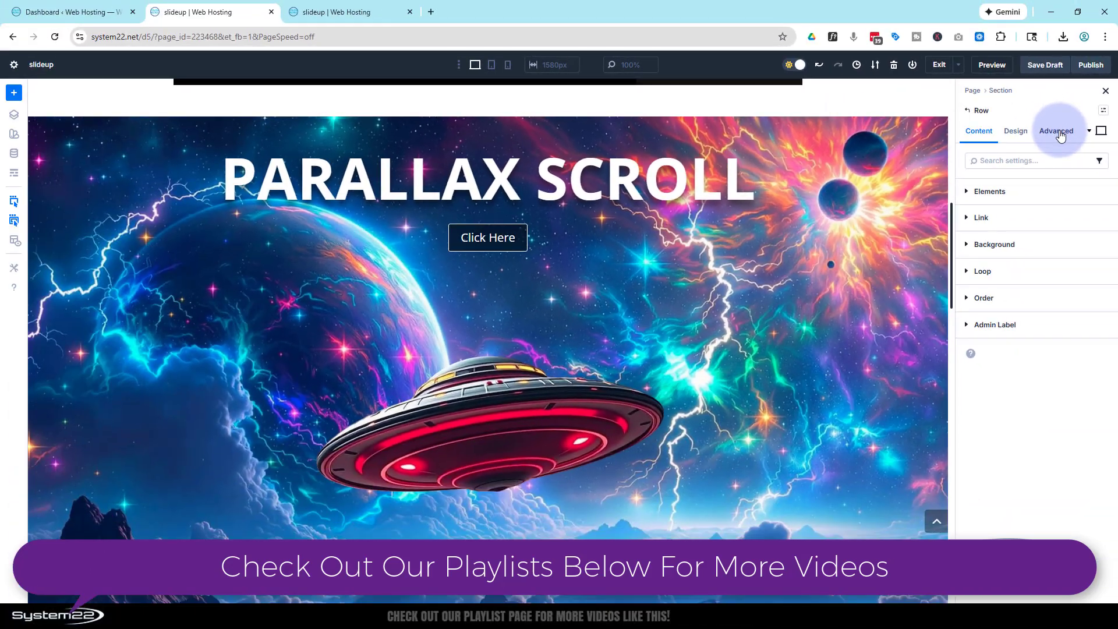
pyautogui.click(1060, 133)
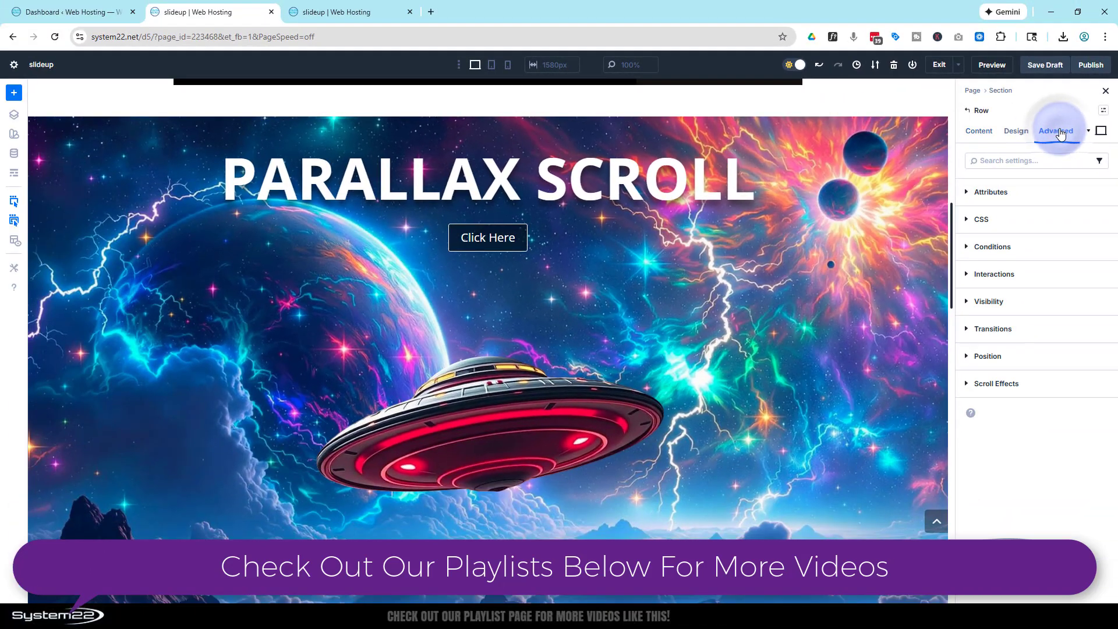
pyautogui.click(1026, 357)
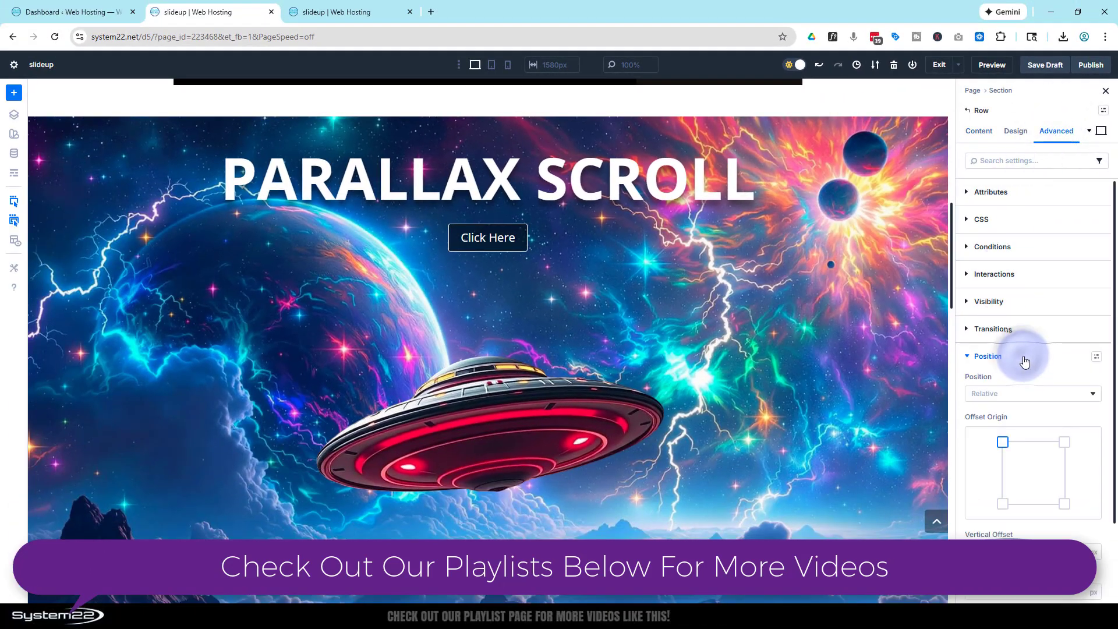
pyautogui.scroll(-2, 1022, 353)
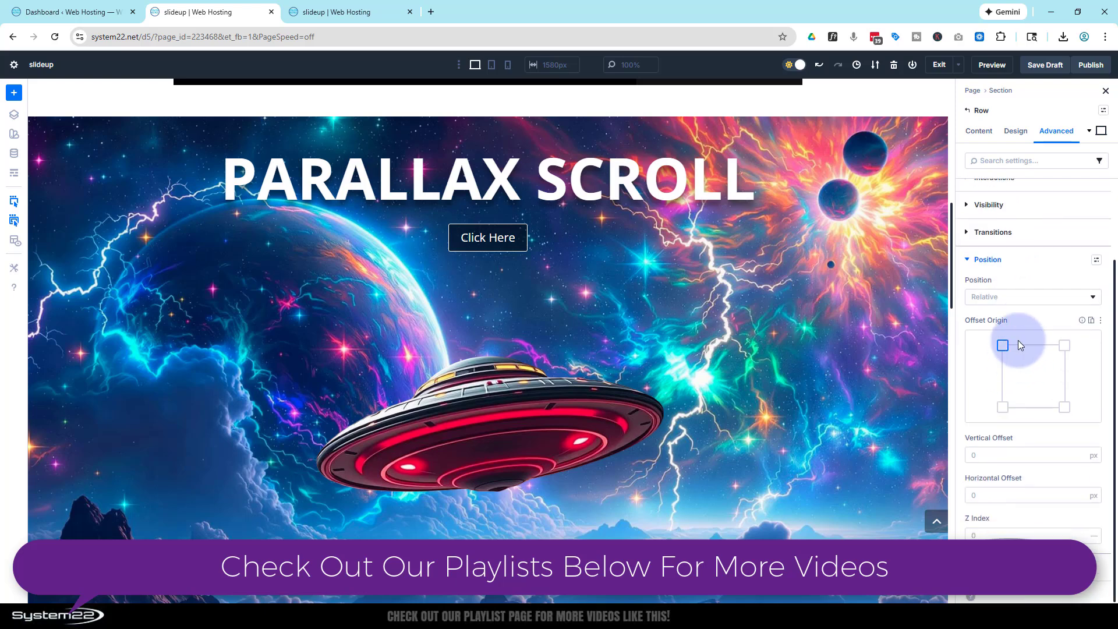
pyautogui.click(1028, 298)
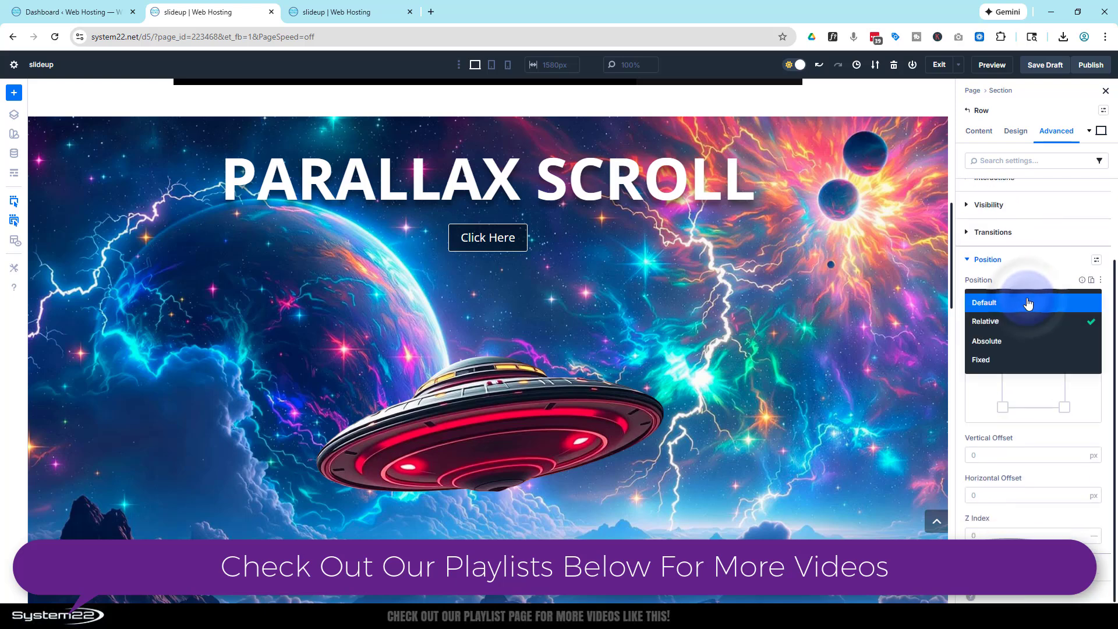
pyautogui.click(1027, 341)
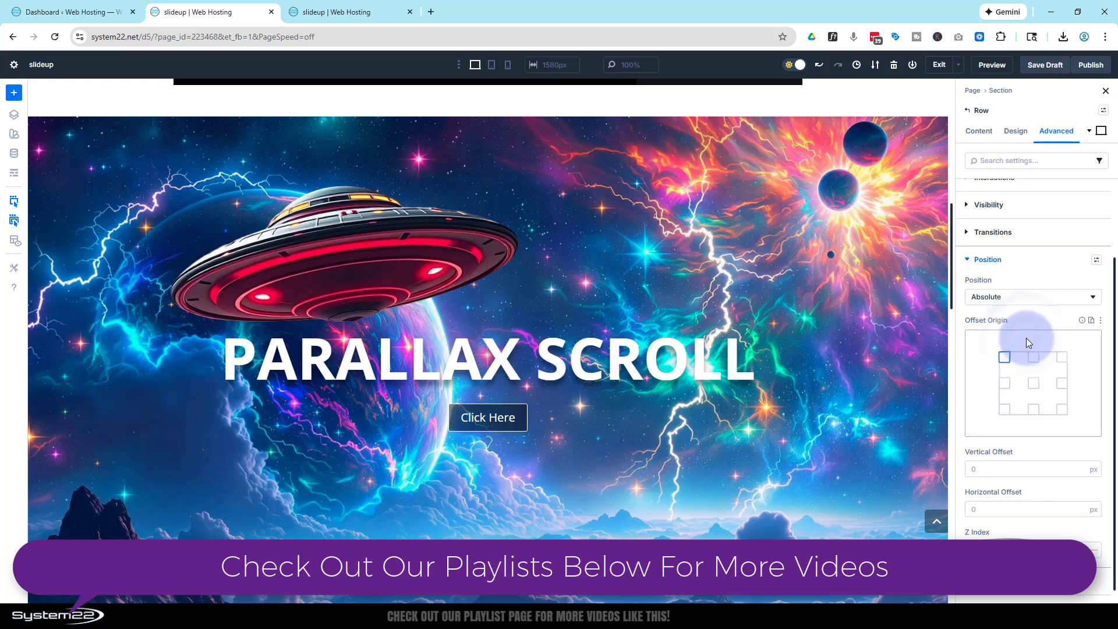
# Try different offset origins for the saucer row, including top right, bottom right and bottom left, ending on top left.
pyautogui.click(1032, 359)
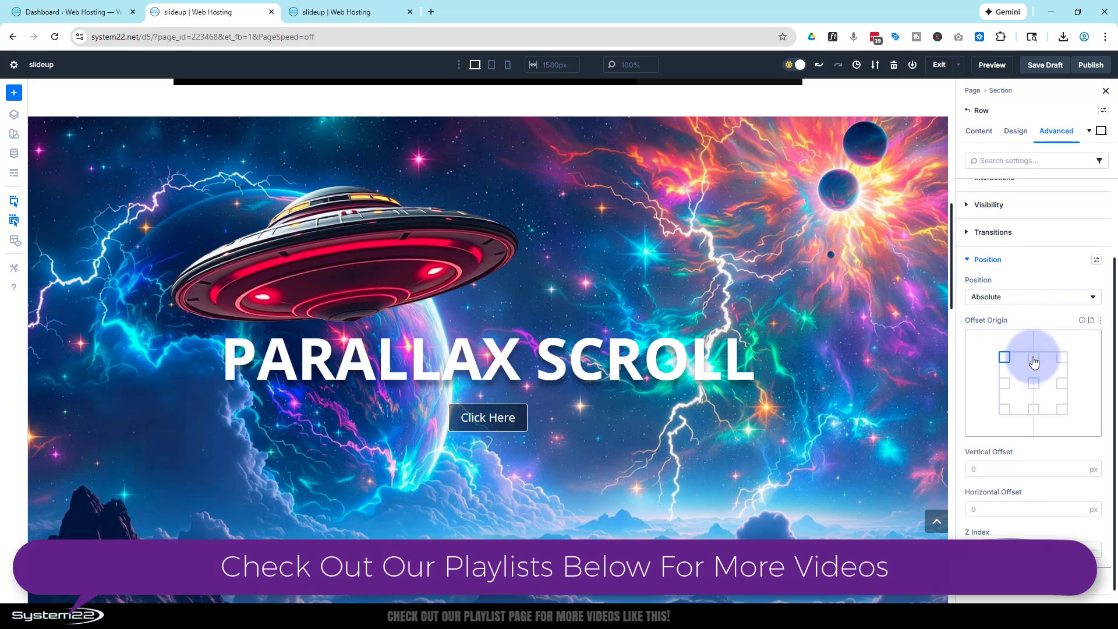
pyautogui.click(1062, 388)
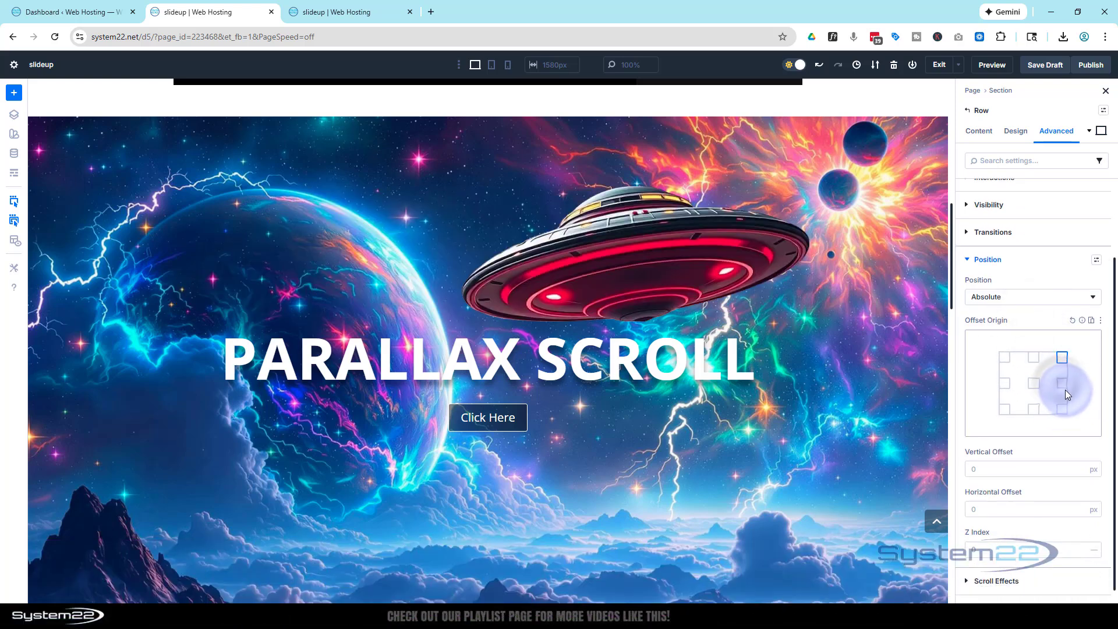
pyautogui.click(1065, 386)
pyautogui.click(1062, 438)
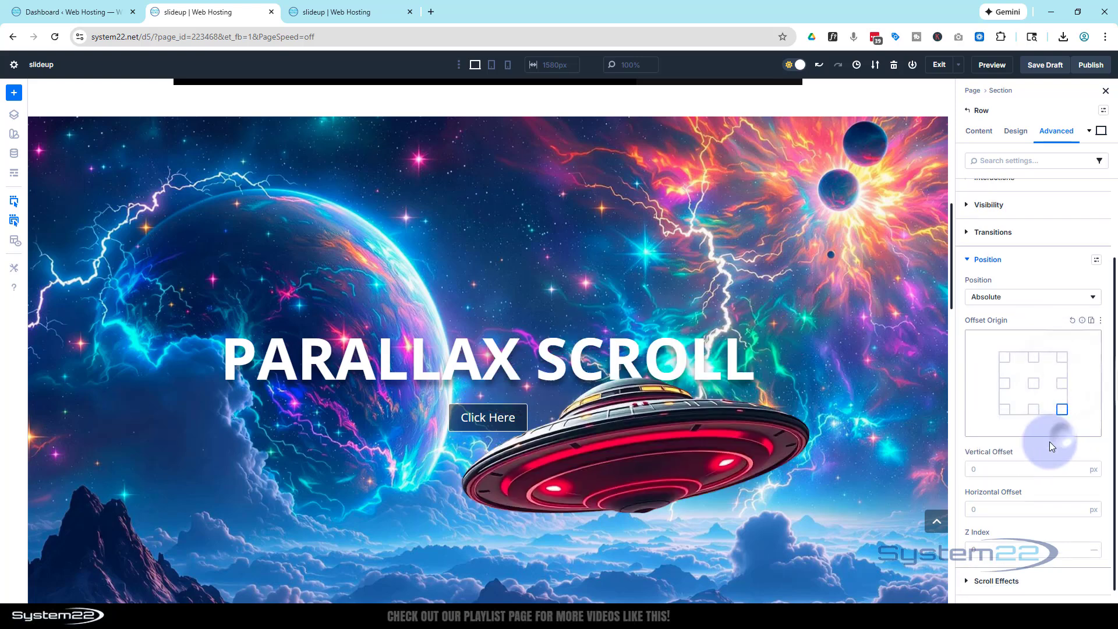
pyautogui.click(1034, 412)
pyautogui.click(1006, 437)
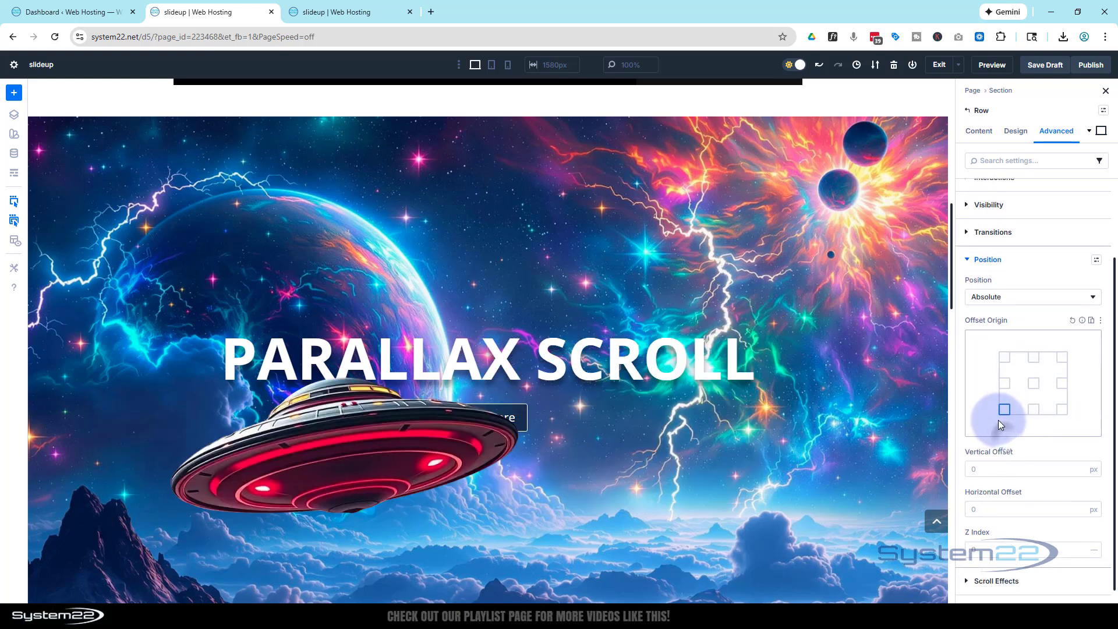
pyautogui.click(1008, 392)
pyautogui.click(1008, 386)
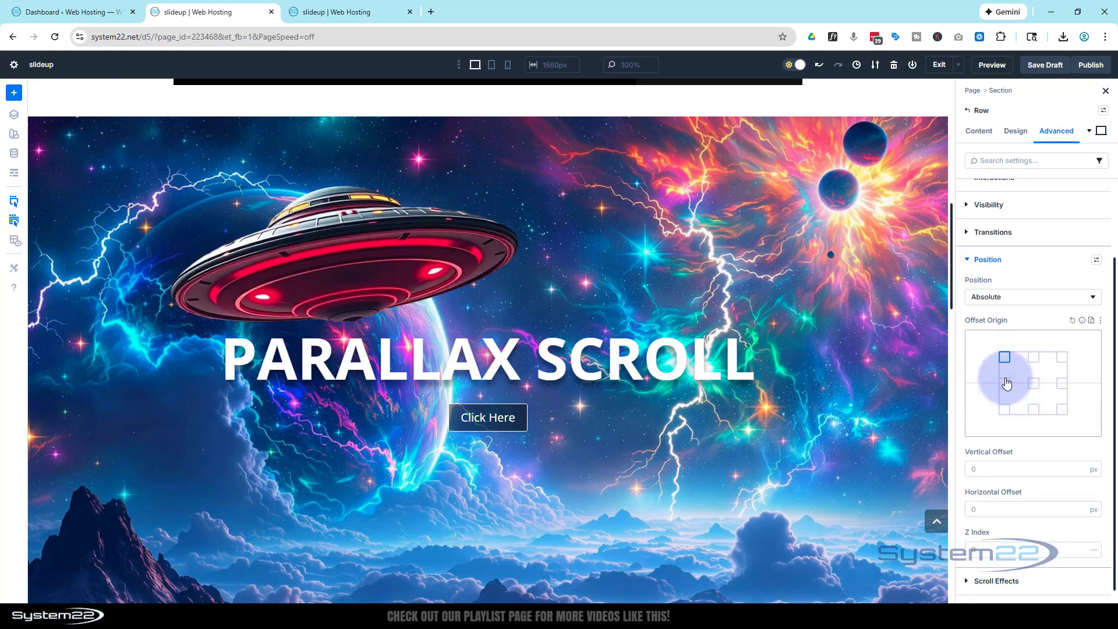
# Enable Vertical Motion in the saucer row's scroll effects and preview the movement on the page.
pyautogui.click(968, 260)
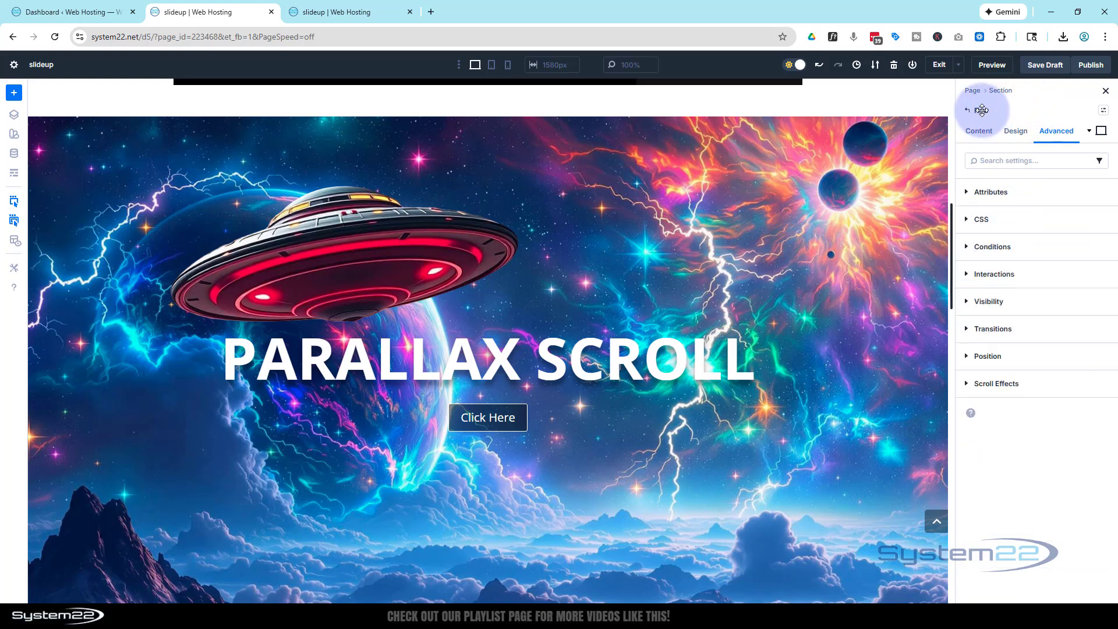
pyautogui.click(997, 385)
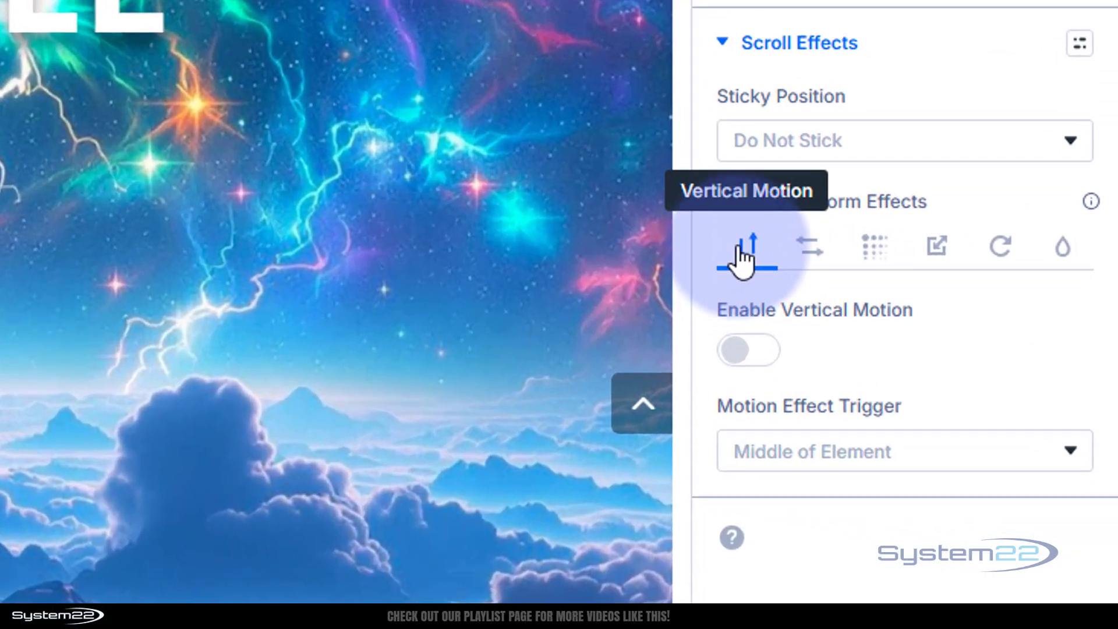
pyautogui.click(769, 362)
pyautogui.scroll(-3, 924, 62)
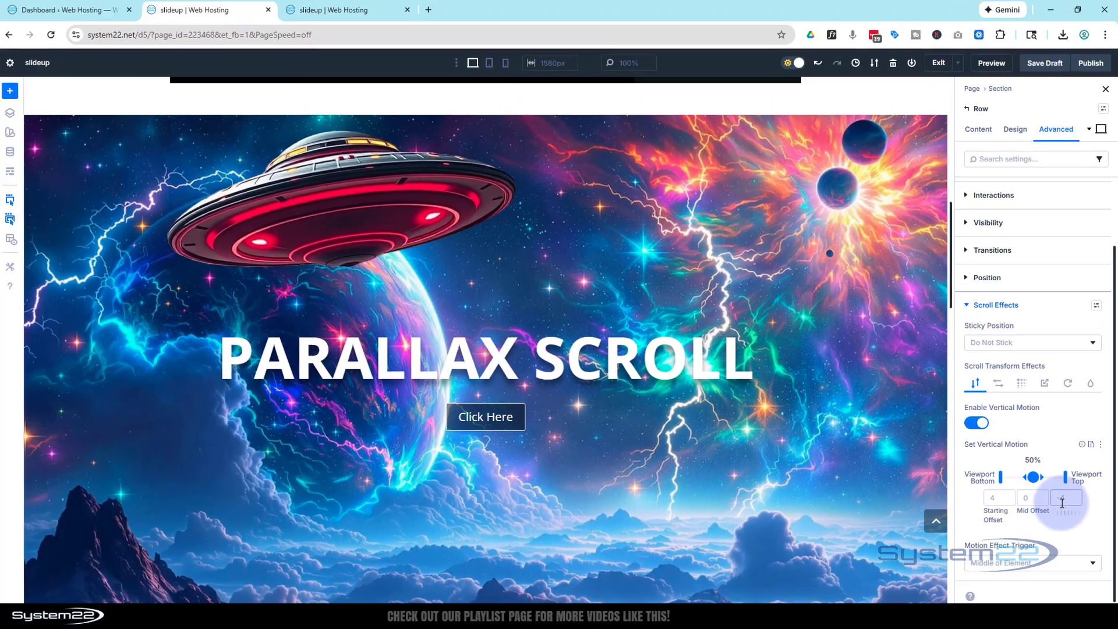
pyautogui.scroll(2, 767, 434)
pyautogui.scroll(2, 767, 435)
pyautogui.scroll(-5, 772, 432)
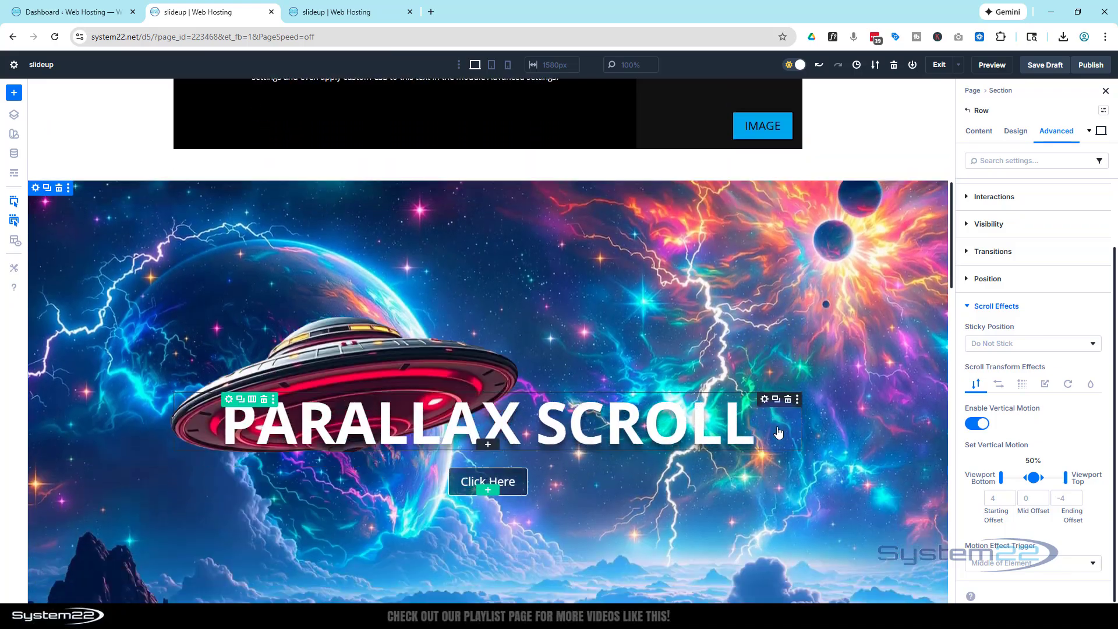
pyautogui.scroll(1, 778, 430)
pyautogui.scroll(2, 778, 431)
pyautogui.scroll(-3, 781, 429)
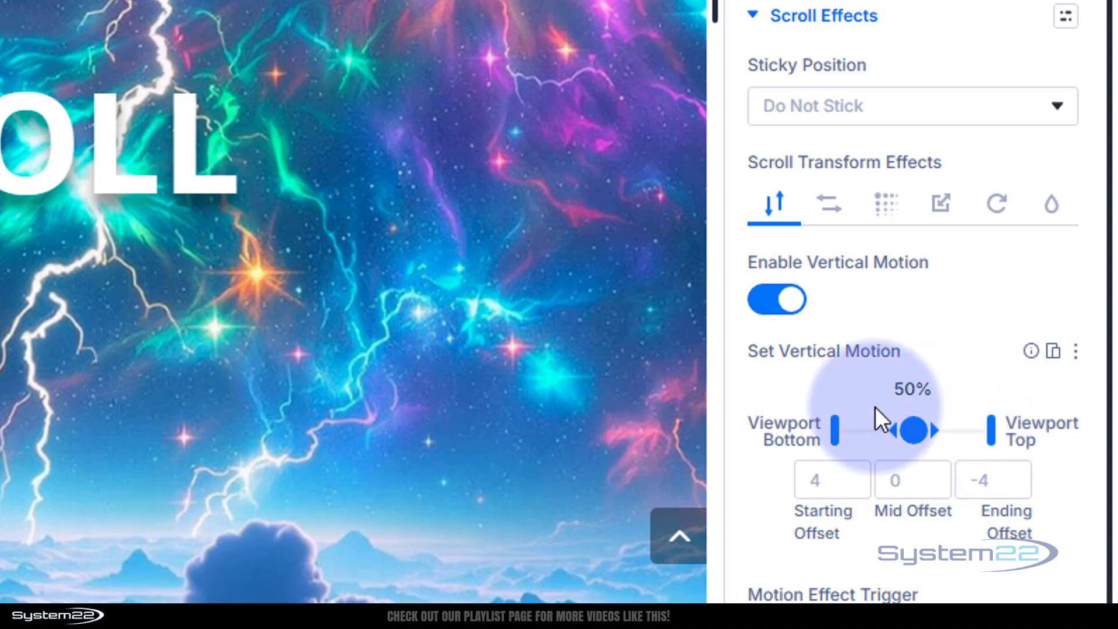
# Set the saucer row's vertical motion to a starting offset of -3 and an ending offset of 7.
pyautogui.click(827, 484)
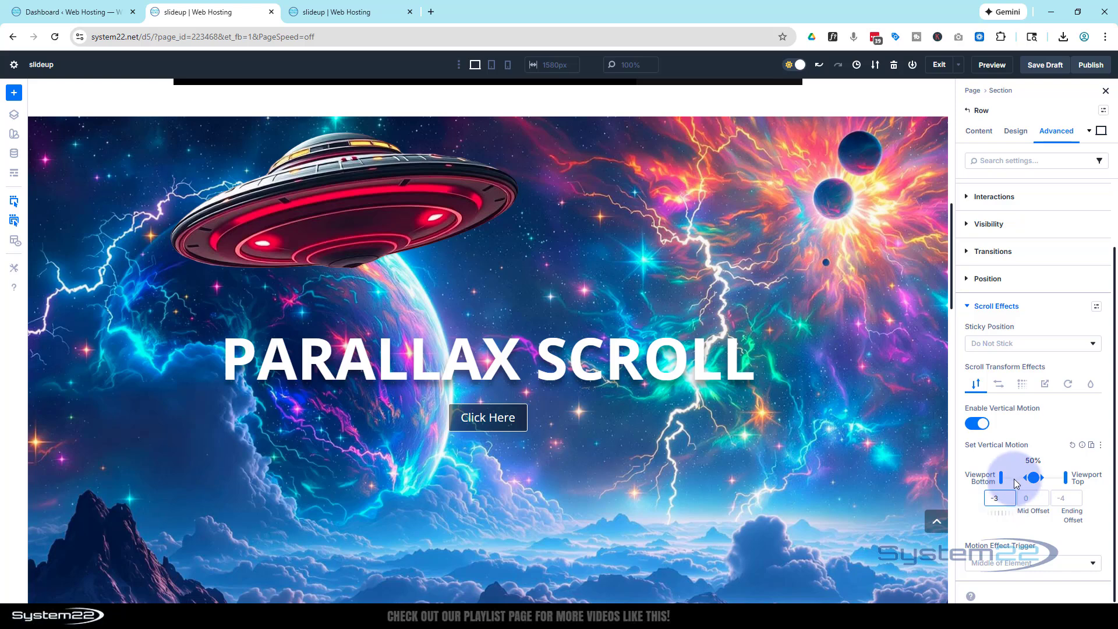
pyautogui.click(1063, 499)
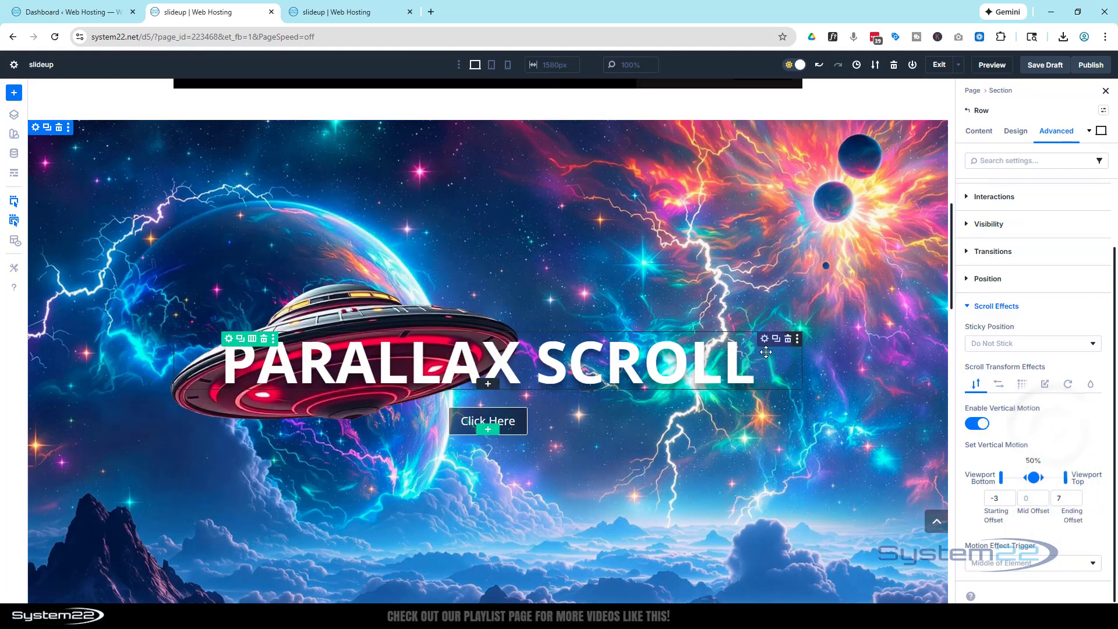
# Examine how the saucer moves vertically through the parallax section, from the section above to the image gallery below.
pyautogui.scroll(3, 769, 348)
pyautogui.scroll(-2, 769, 347)
pyautogui.scroll(-5, 769, 348)
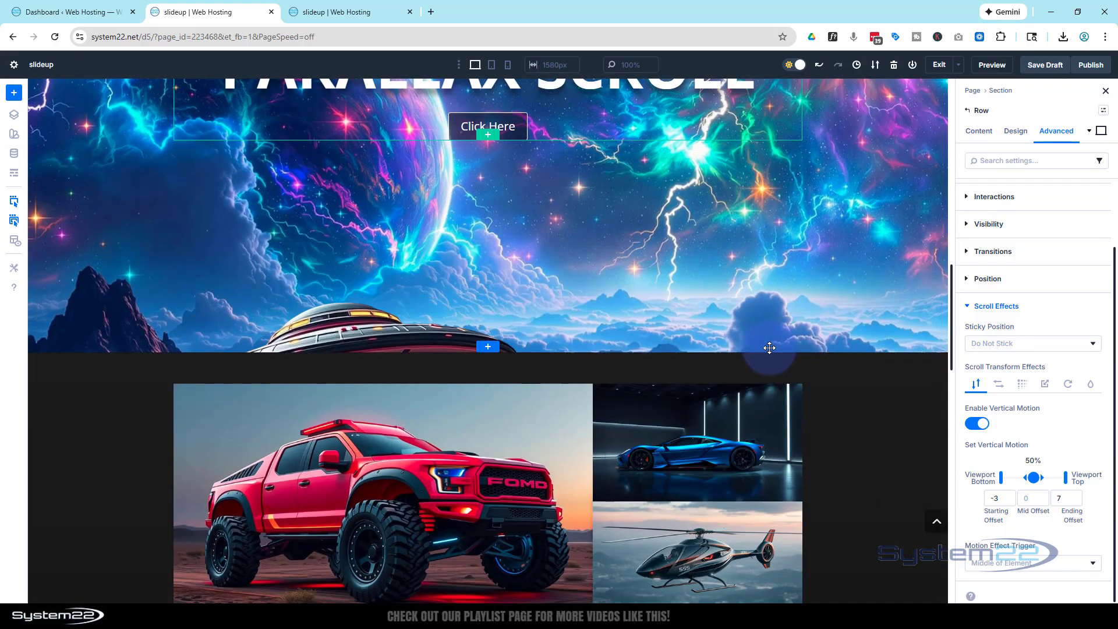
pyautogui.scroll(5, 769, 347)
pyautogui.scroll(5, 768, 348)
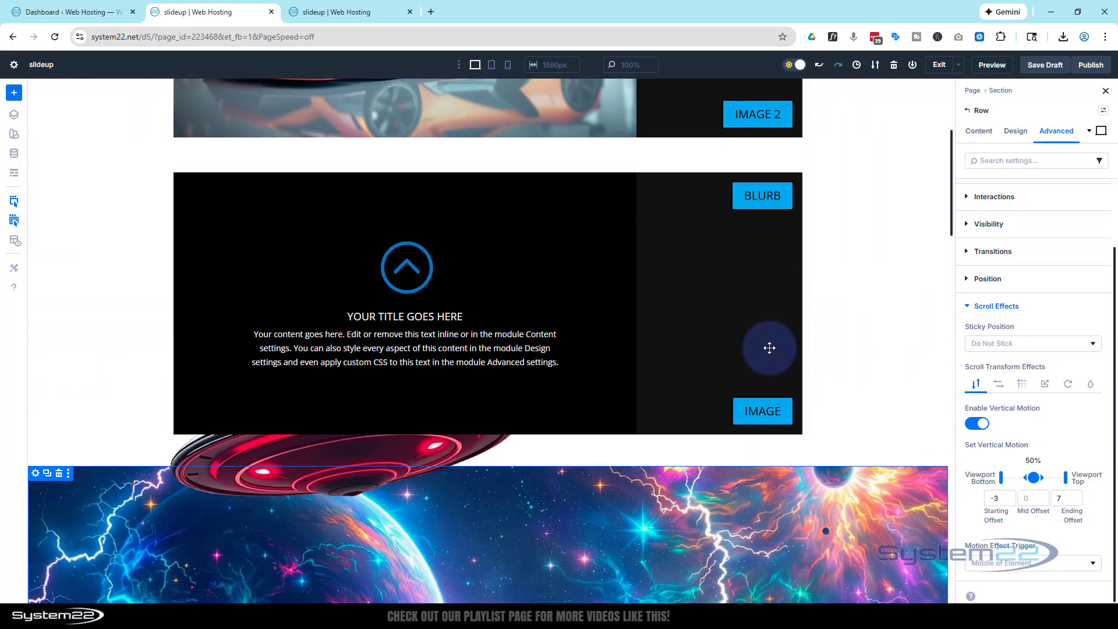
pyautogui.scroll(-8, 769, 348)
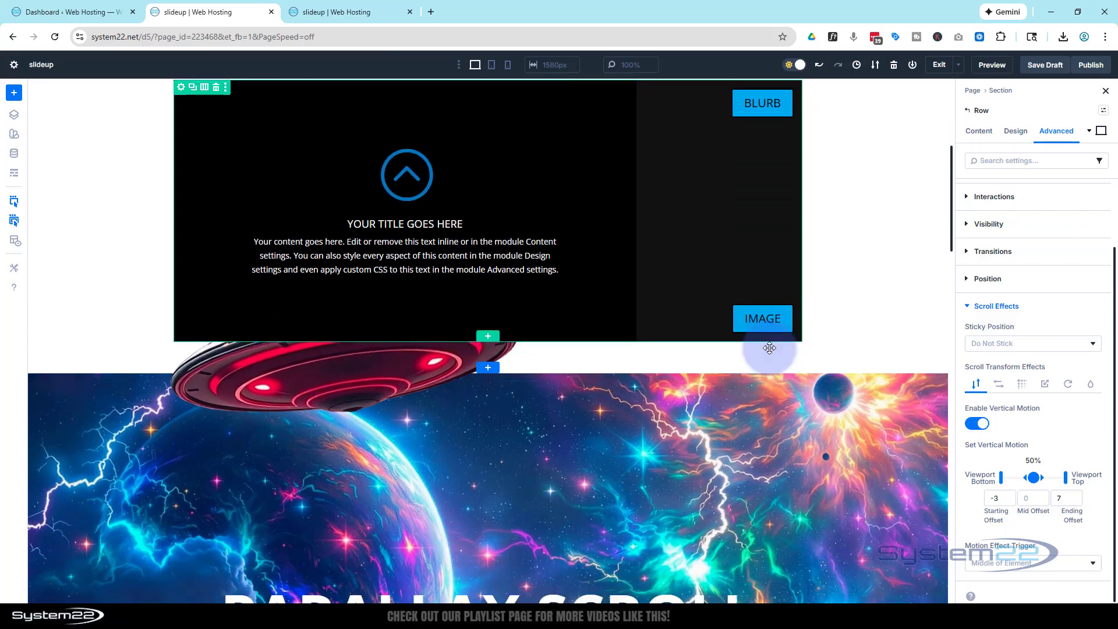
pyautogui.scroll(-5, 769, 348)
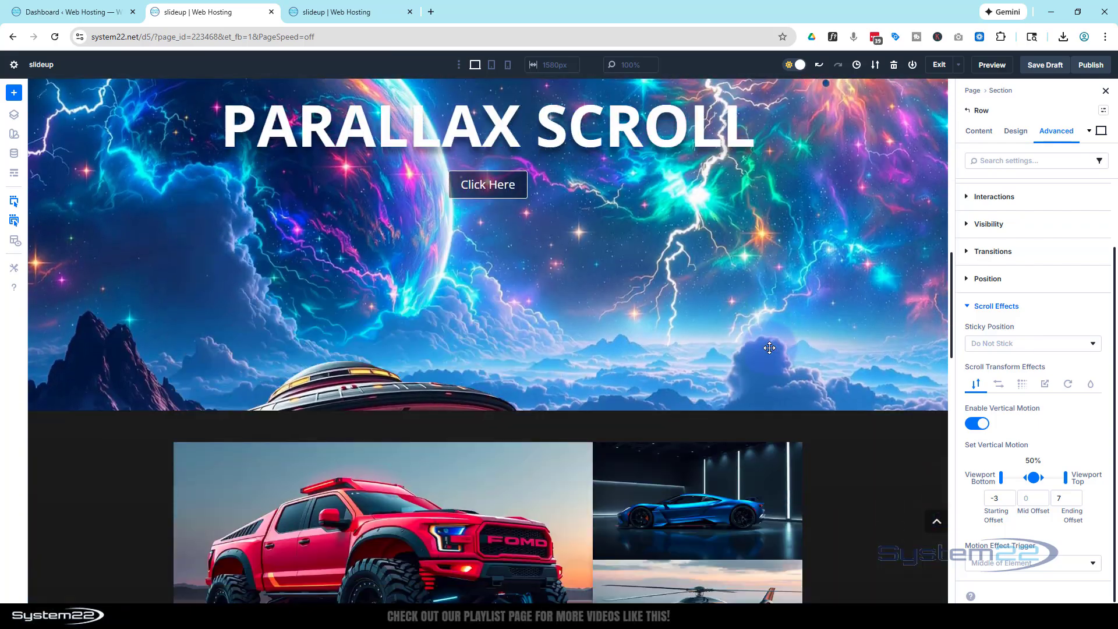
pyautogui.scroll(2, 769, 348)
pyautogui.scroll(6, 770, 348)
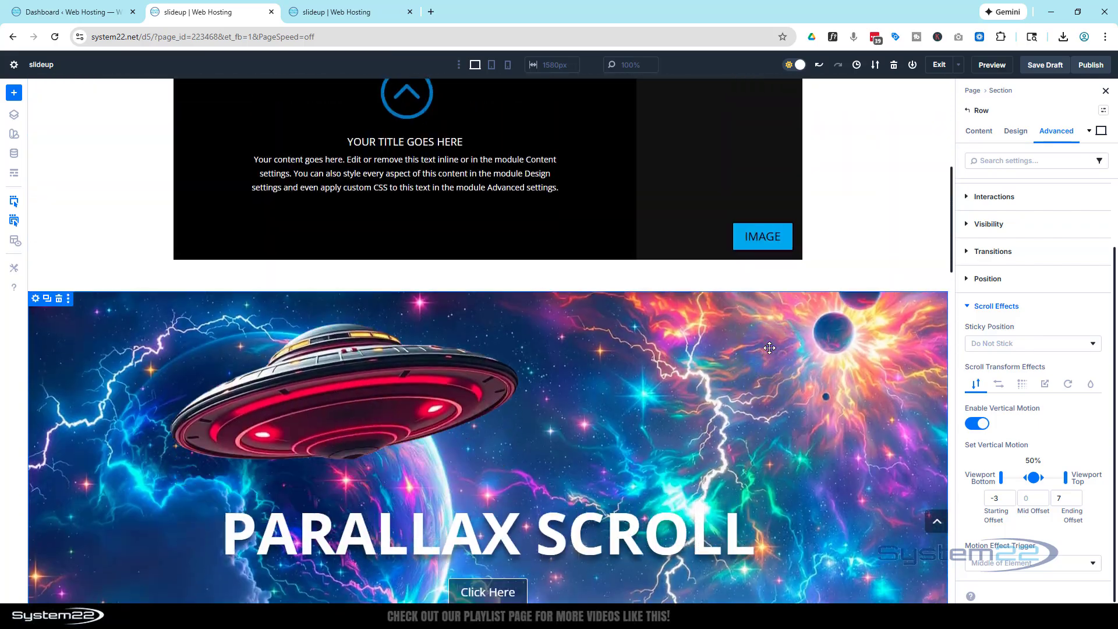
pyautogui.scroll(-4, 770, 348)
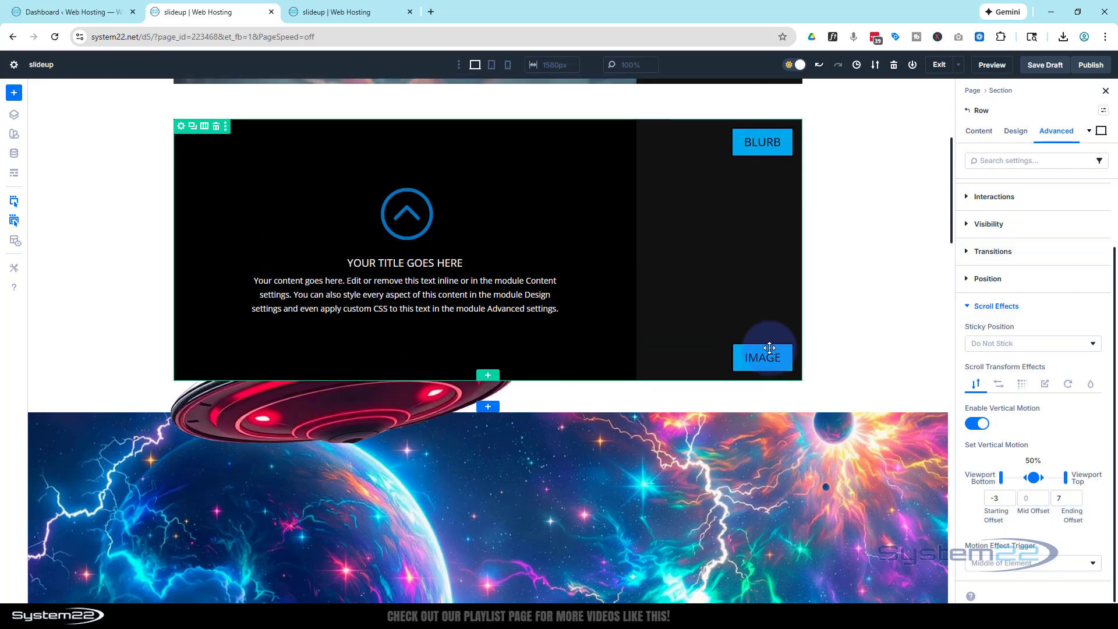
pyautogui.scroll(-2, 770, 348)
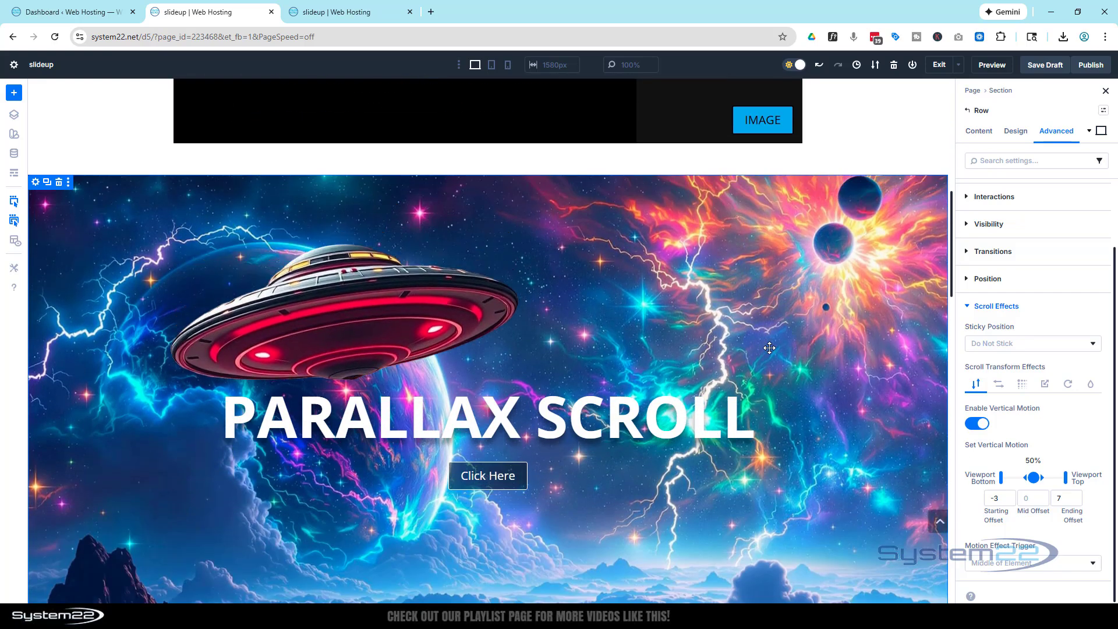
pyautogui.scroll(-5, 769, 348)
pyautogui.scroll(-1, 769, 347)
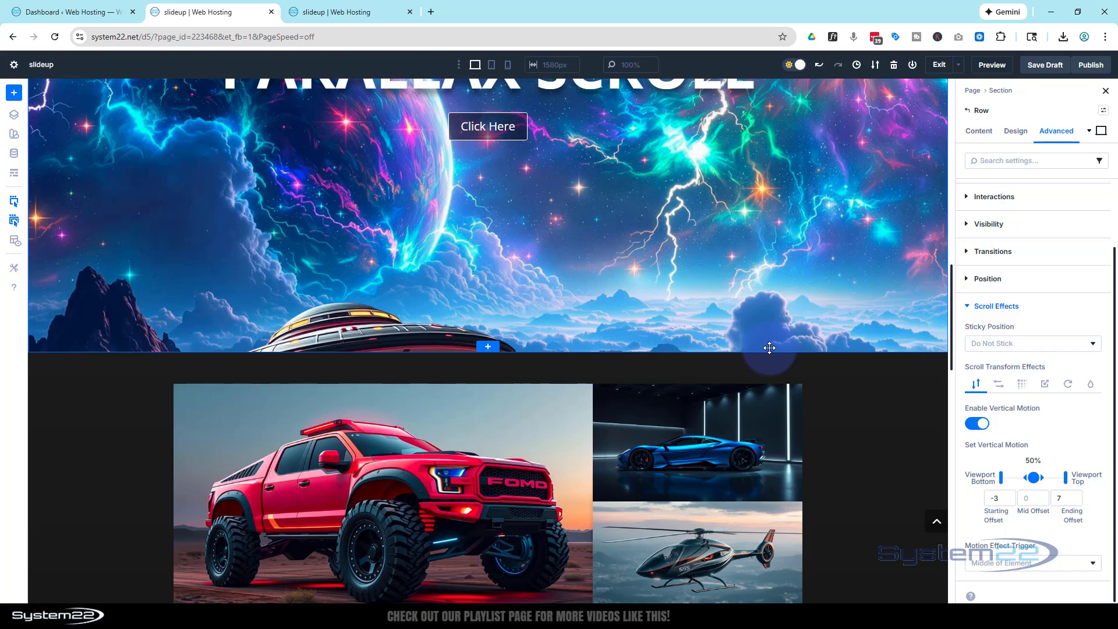
pyautogui.scroll(5, 769, 348)
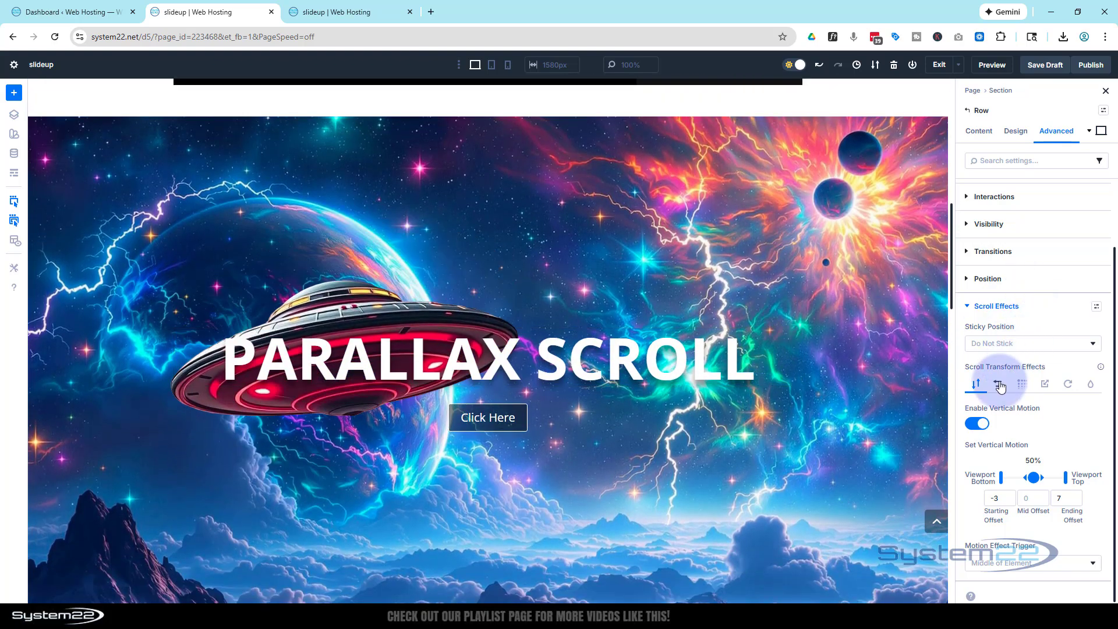
# Enable Horizontal Motion for the saucer row with a starting offset of -4 and preview the movement across the section.
pyautogui.click(998, 384)
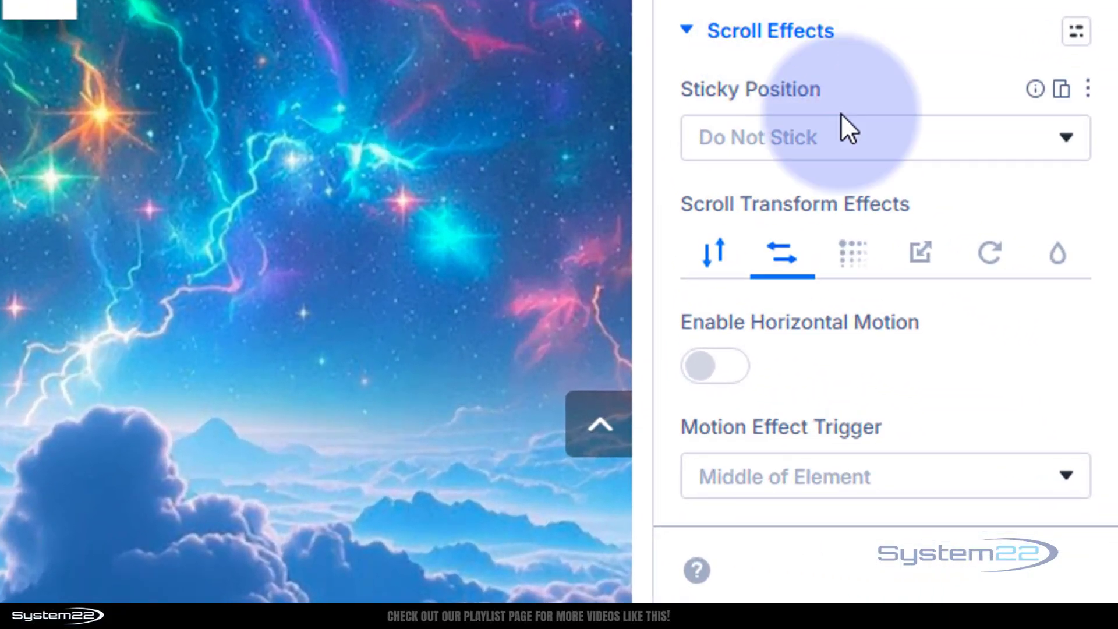
pyautogui.click(728, 372)
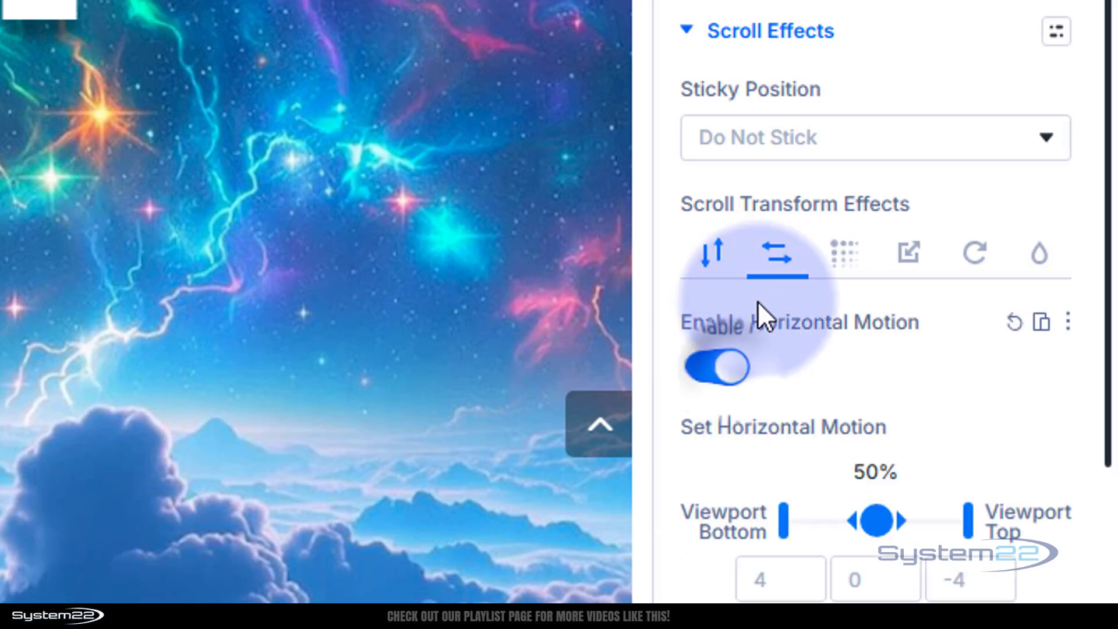
pyautogui.scroll(-4, 856, 174)
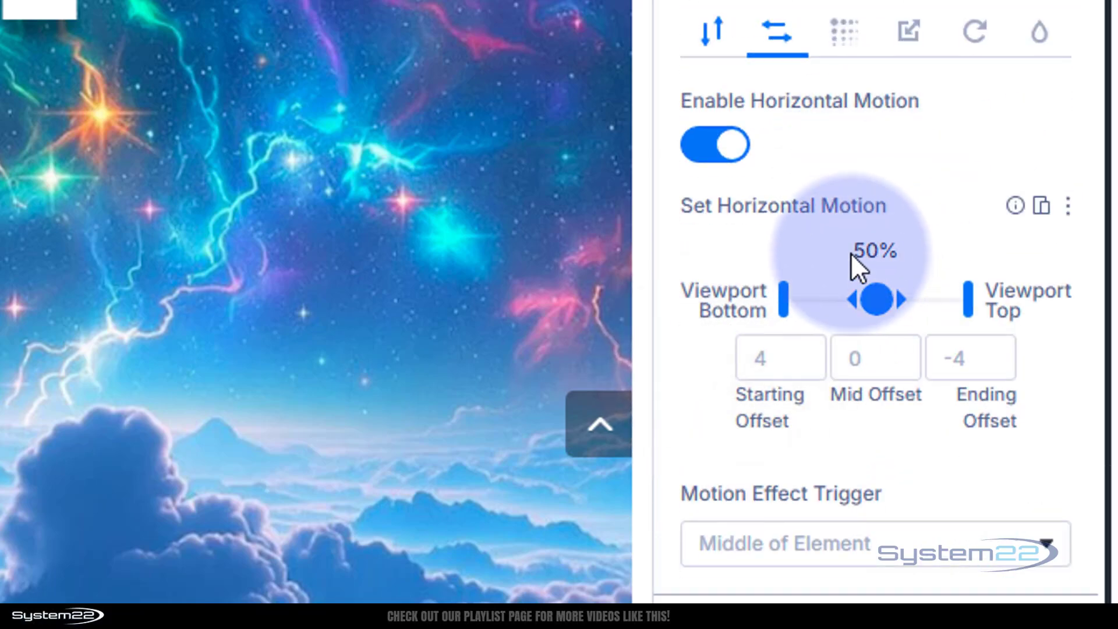
pyautogui.click(783, 354)
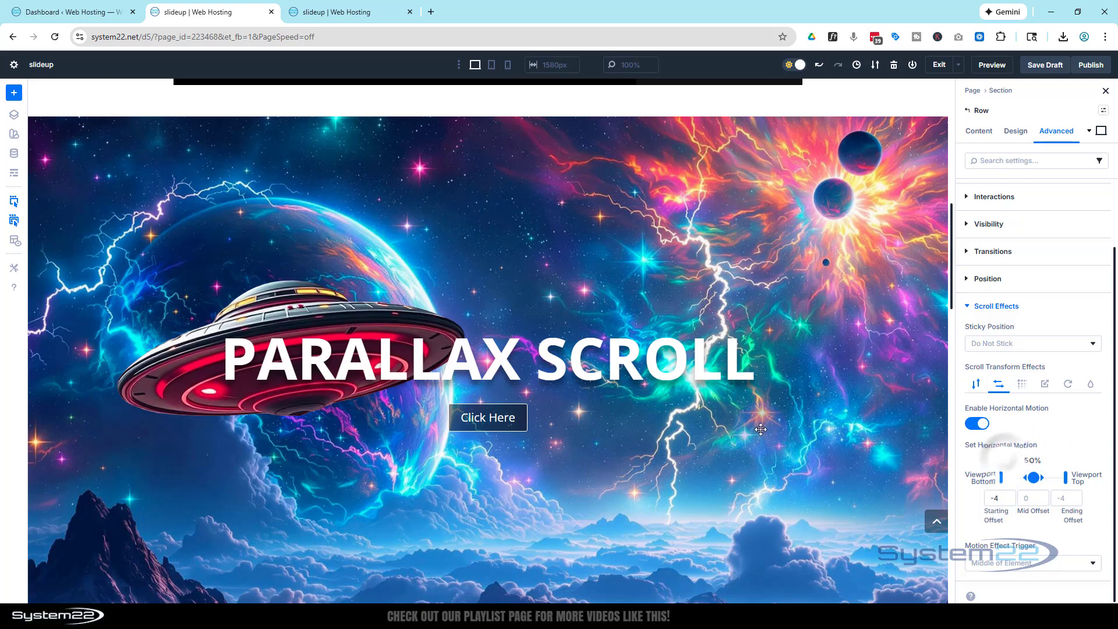
pyautogui.scroll(3, 740, 420)
pyautogui.scroll(3, 740, 421)
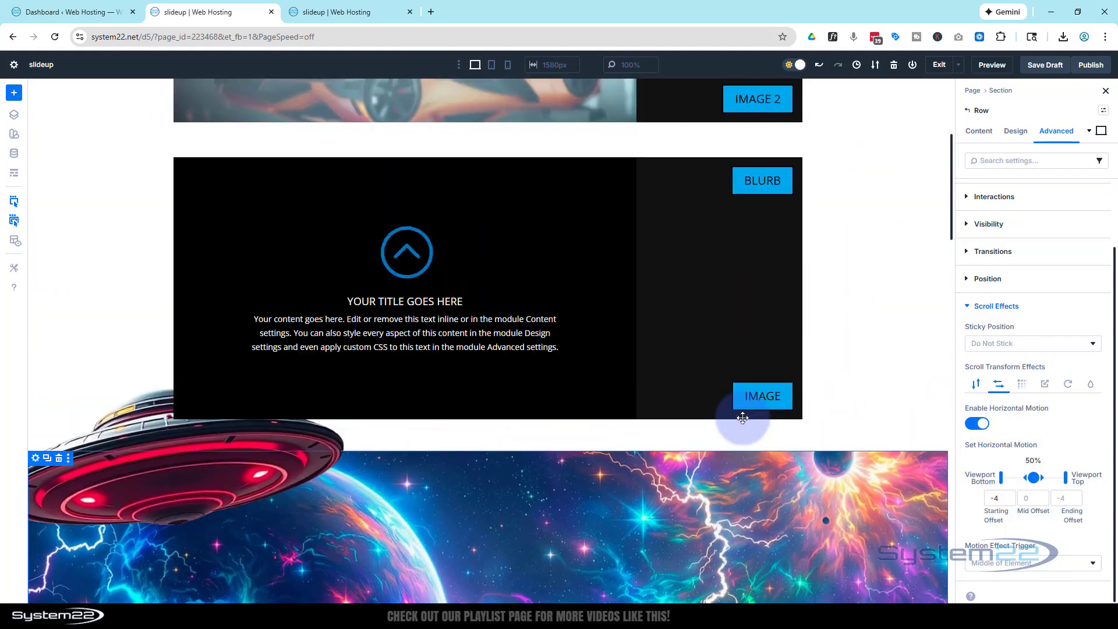
pyautogui.scroll(-2, 742, 418)
pyautogui.scroll(-8, 743, 417)
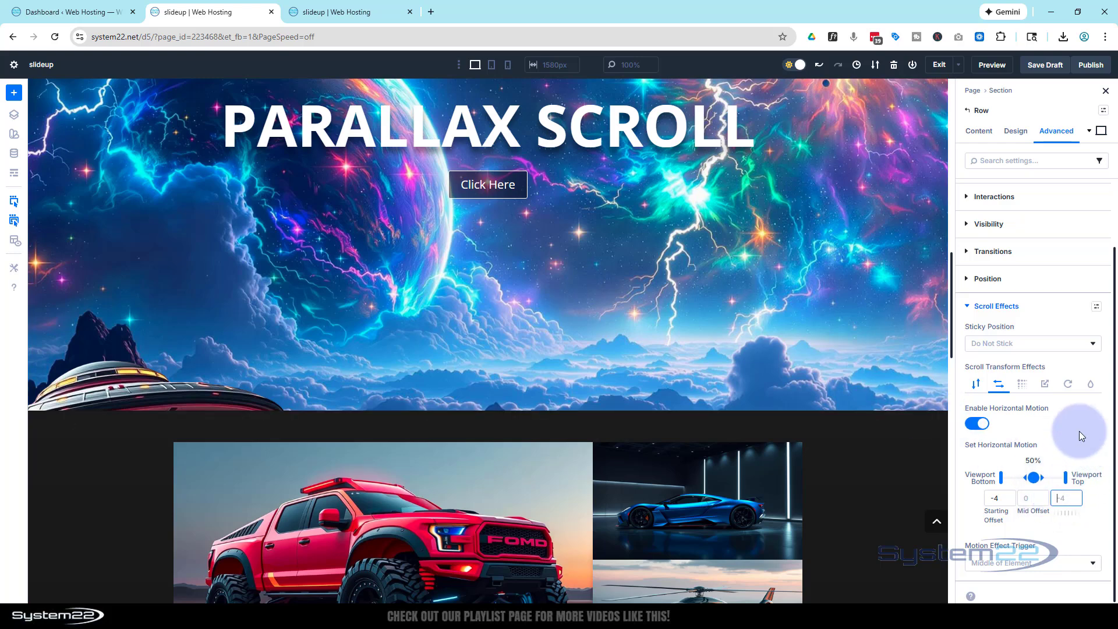
# Set the horizontal motion's ending offset to 10 and preview the saucer's path down to the image gallery.
pyautogui.write('10')
pyautogui.scroll(5, 781, 253)
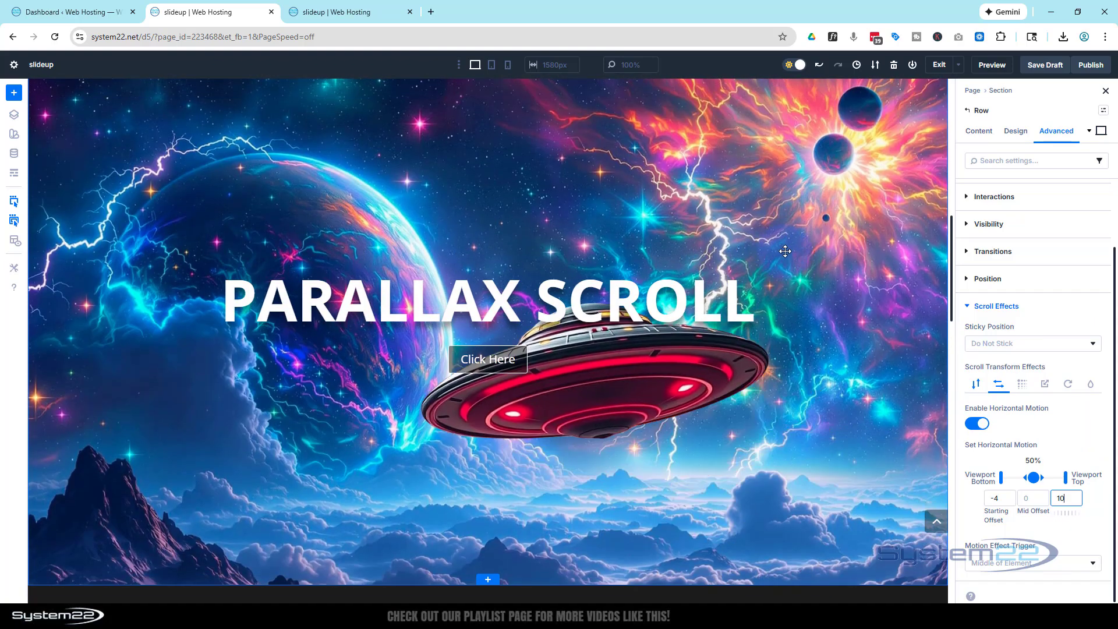
pyautogui.scroll(4, 786, 251)
pyautogui.scroll(-3, 785, 251)
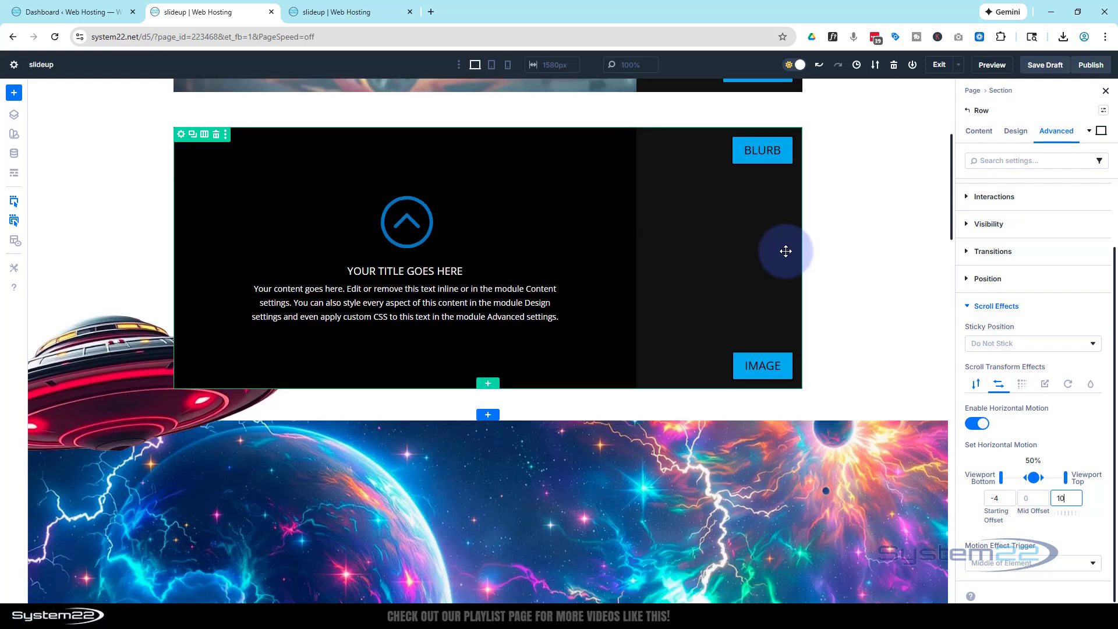
pyautogui.scroll(-7, 786, 251)
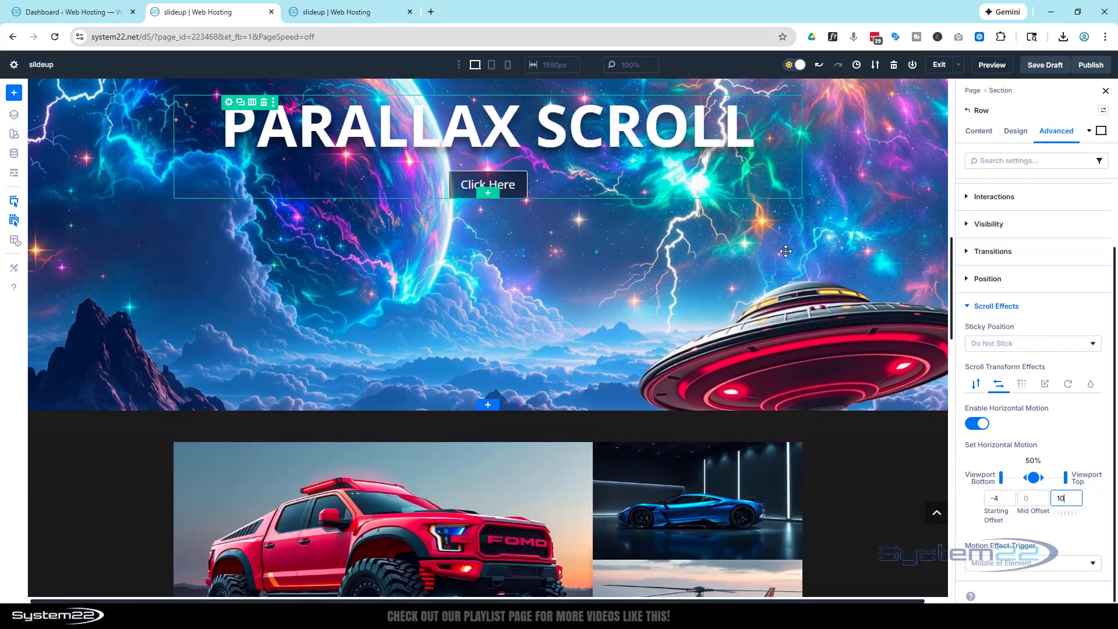
pyautogui.scroll(-4, 786, 251)
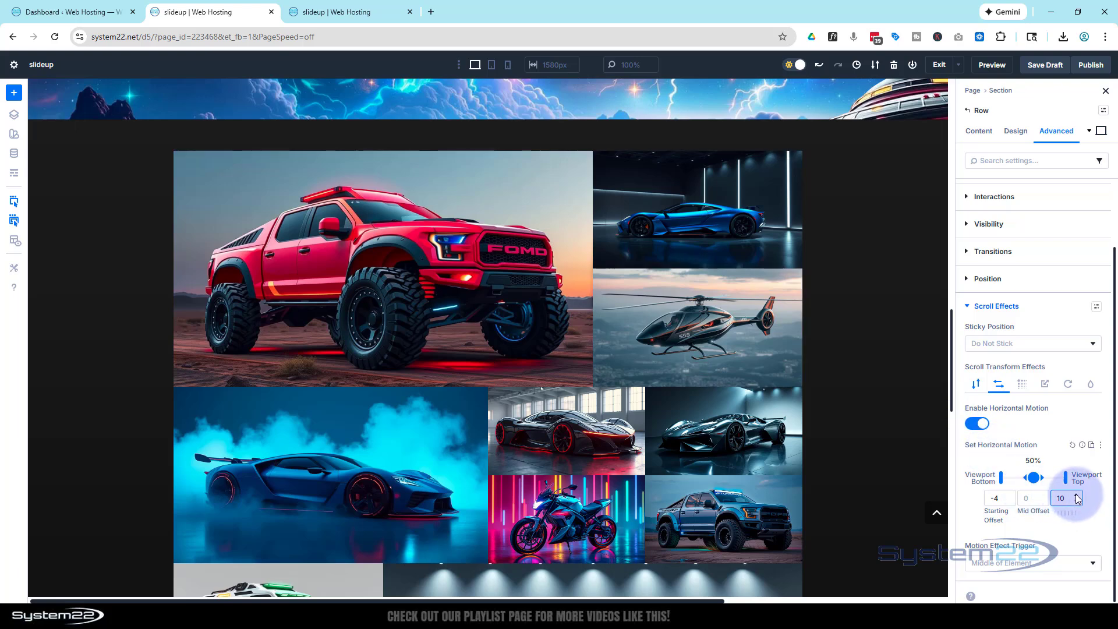
# Raise the horizontal motion's ending offset to 12 and preview the saucer's path through the parallax section.
pyautogui.click(1077, 497)
pyautogui.click(1077, 498)
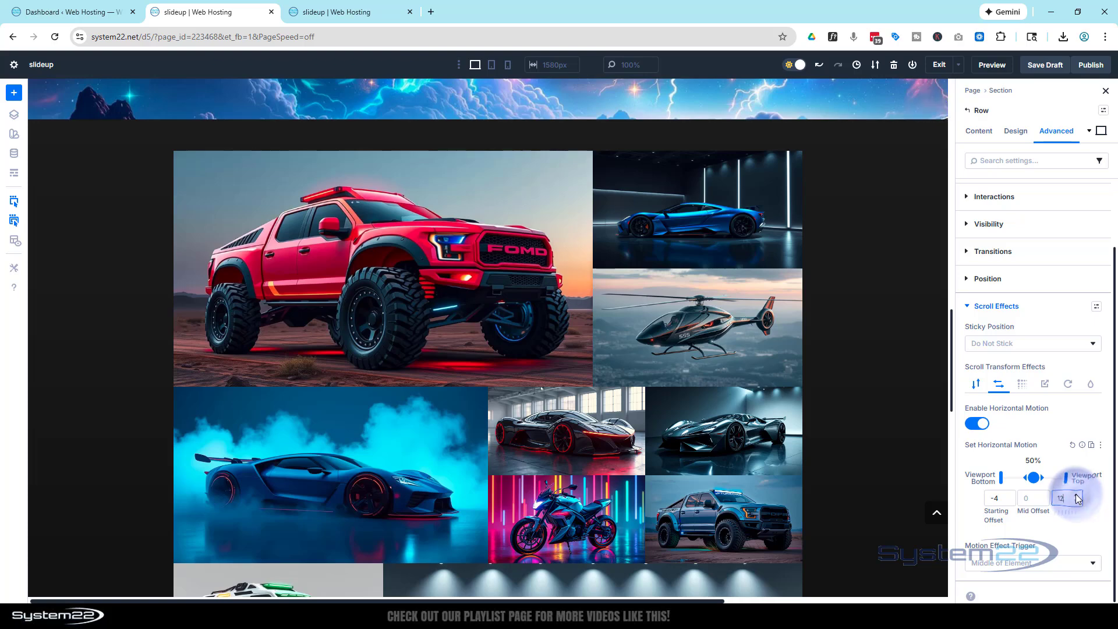
pyautogui.scroll(4, 812, 412)
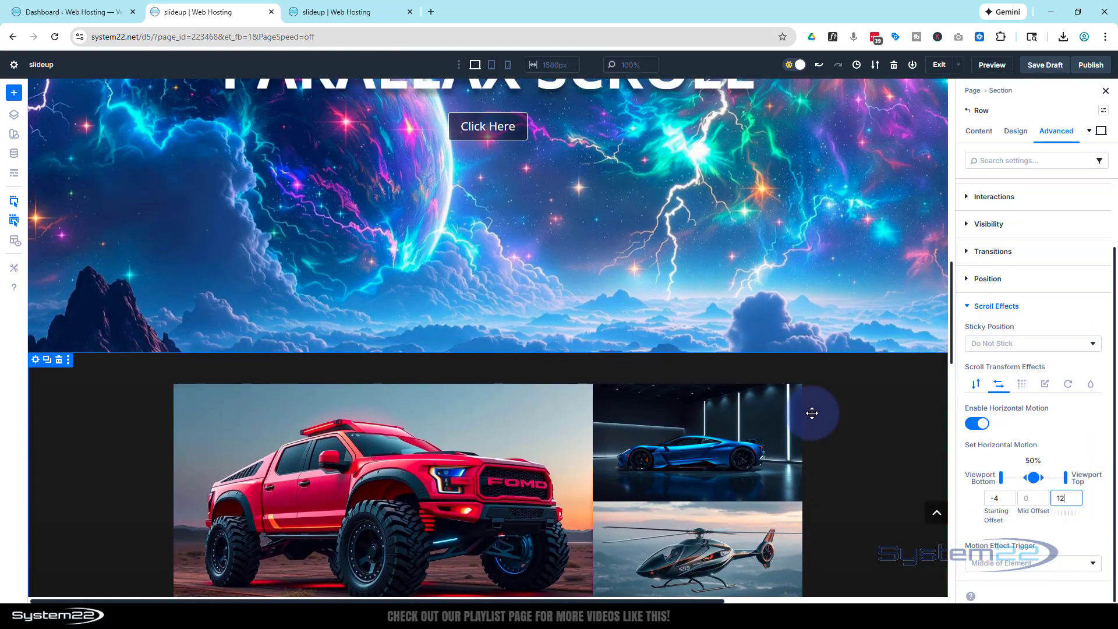
pyautogui.scroll(8, 811, 413)
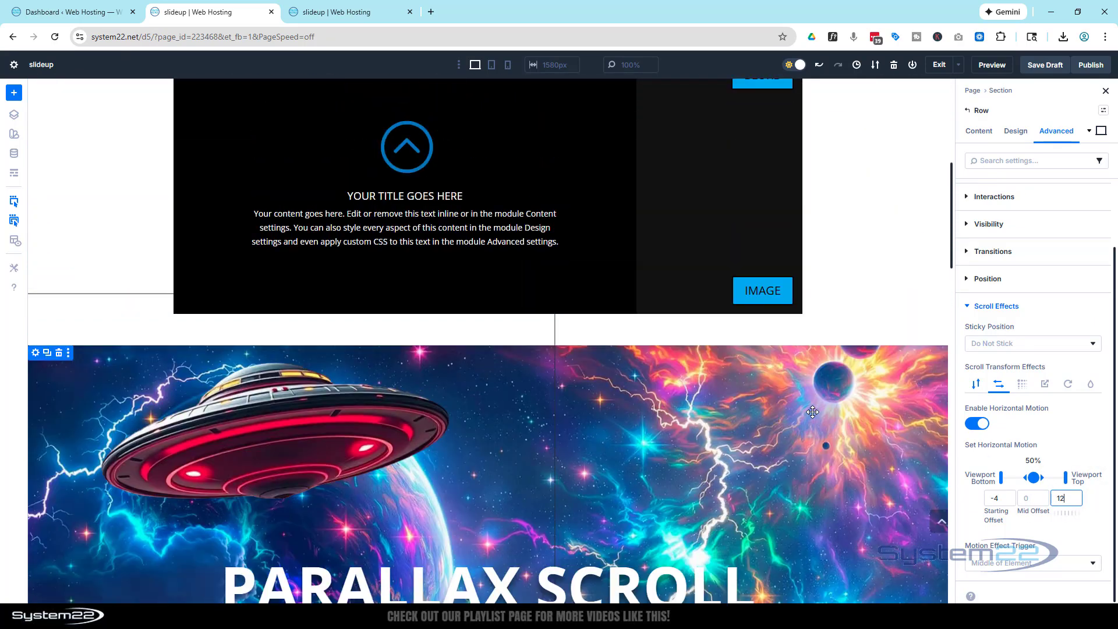
pyautogui.scroll(4, 812, 412)
pyautogui.scroll(-5, 812, 412)
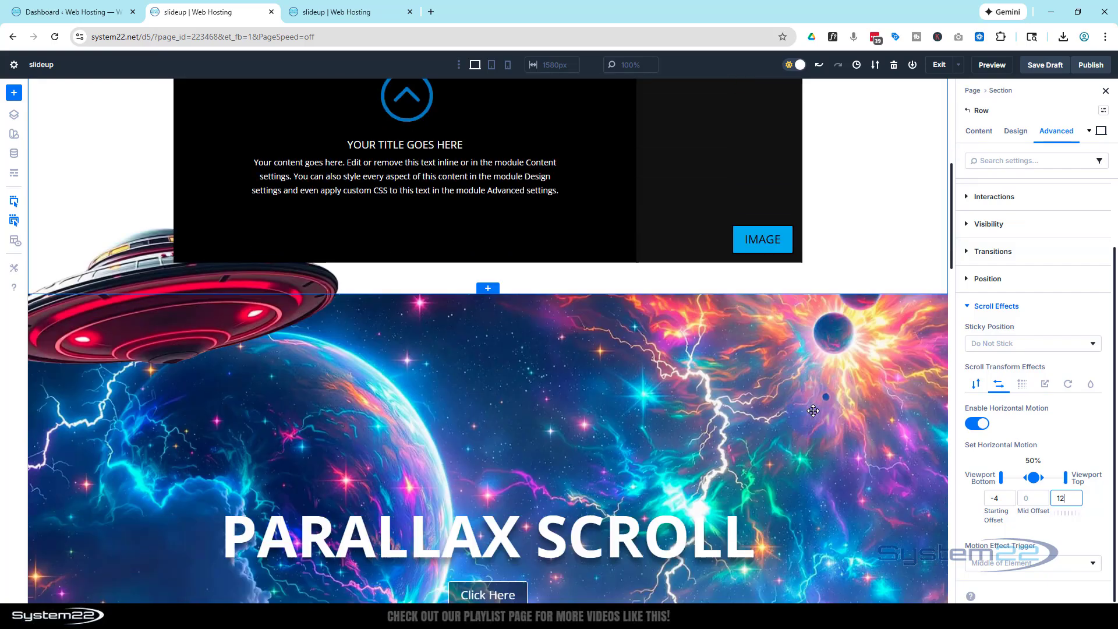
pyautogui.scroll(-3, 814, 411)
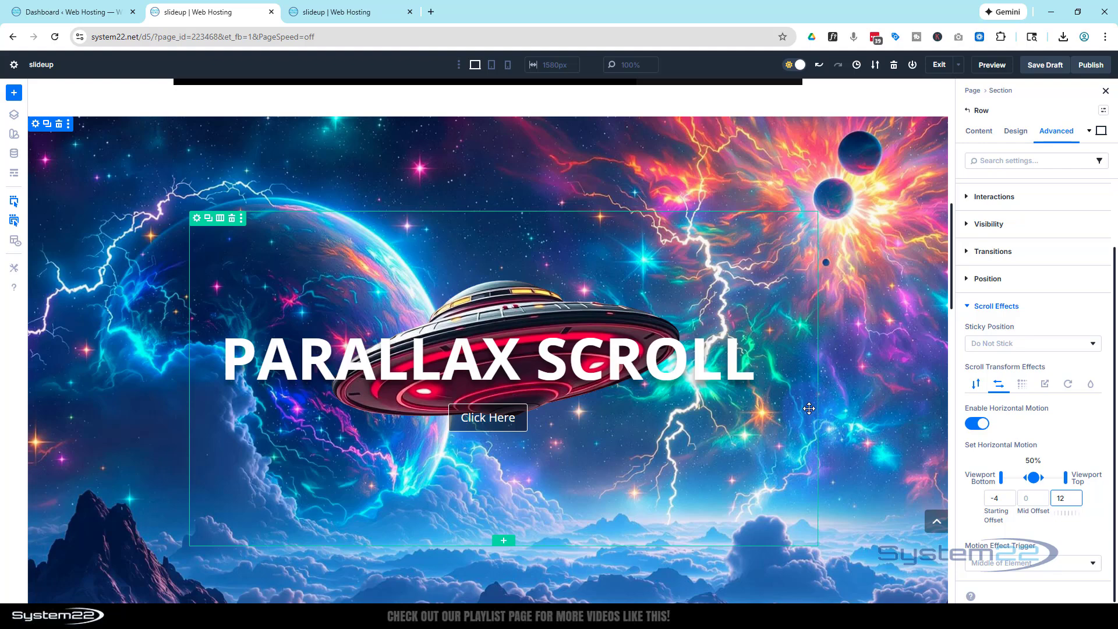
# Enable the Scaling Up & Down scroll effect for the saucer row.
pyautogui.click(1038, 424)
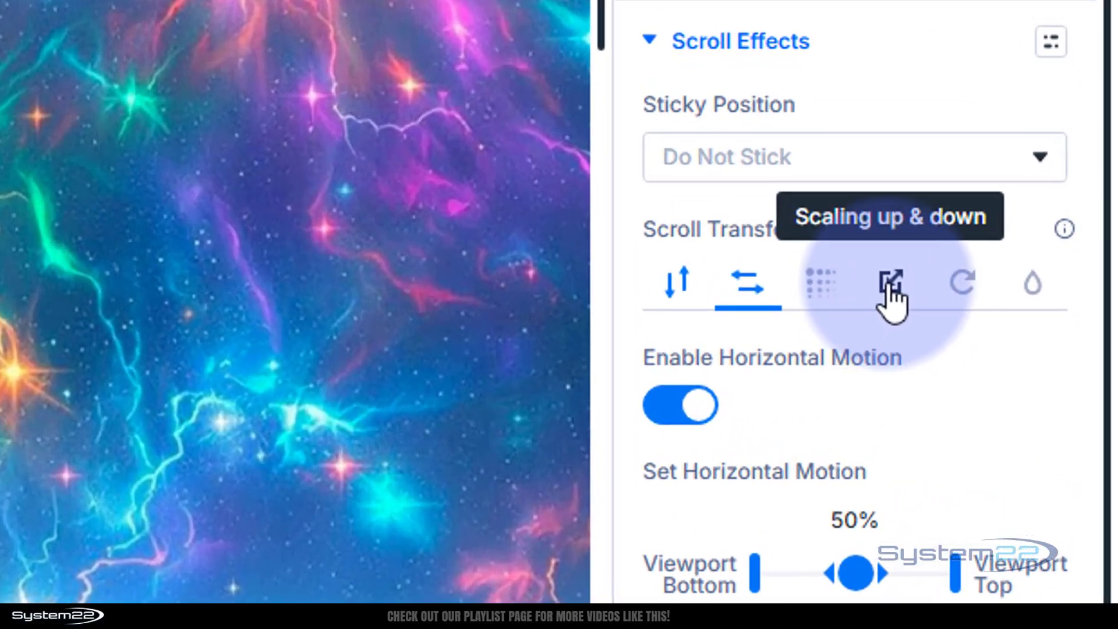
pyautogui.click(891, 283)
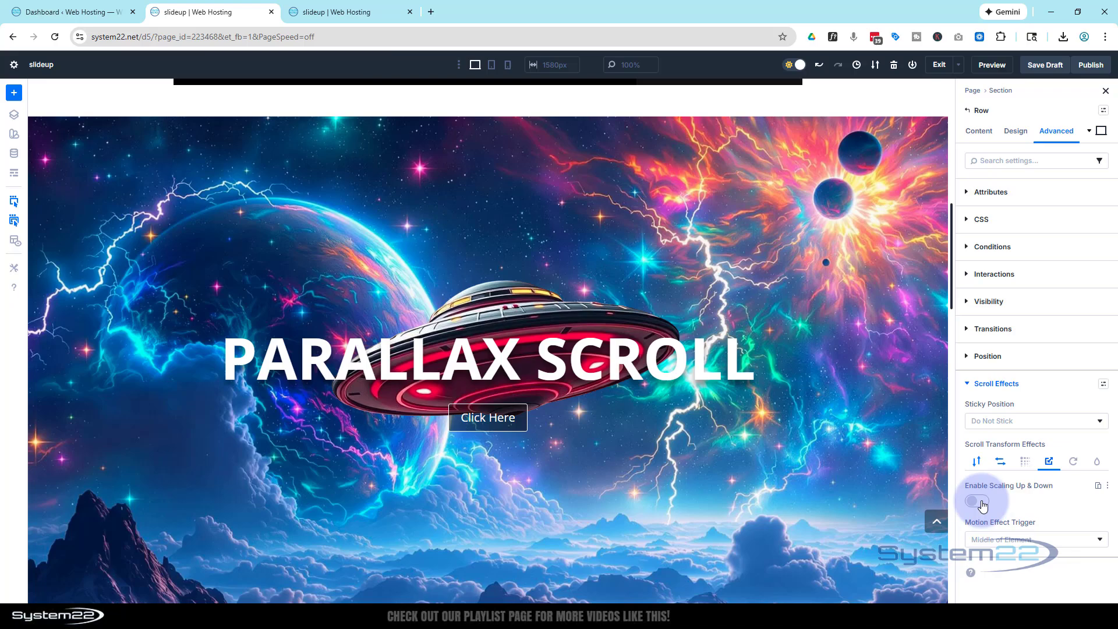
pyautogui.click(983, 504)
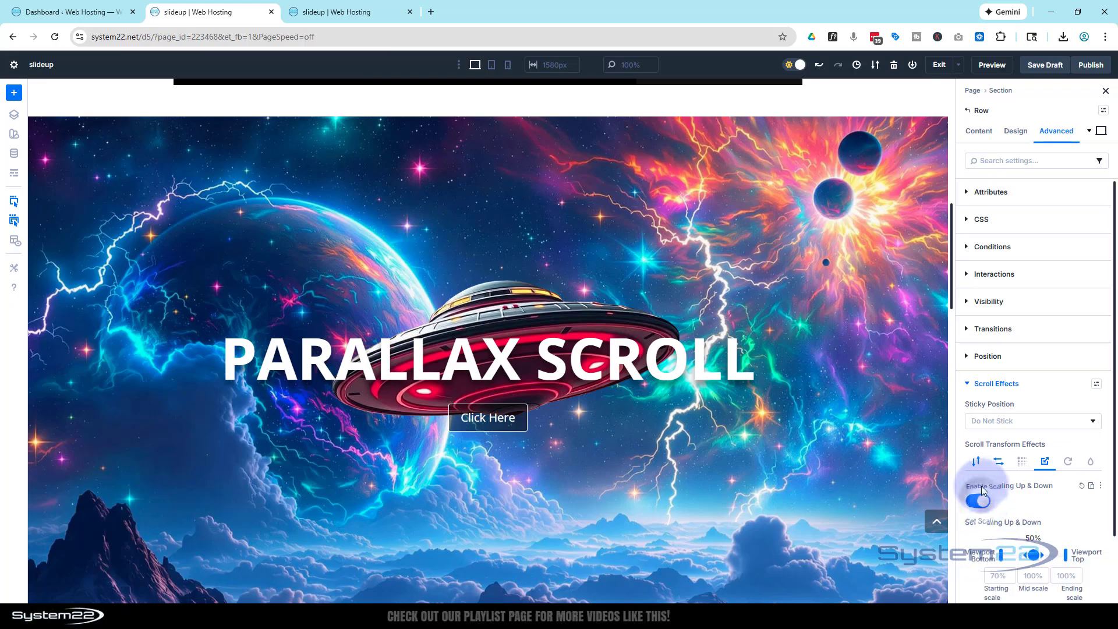
pyautogui.scroll(-2, 1006, 445)
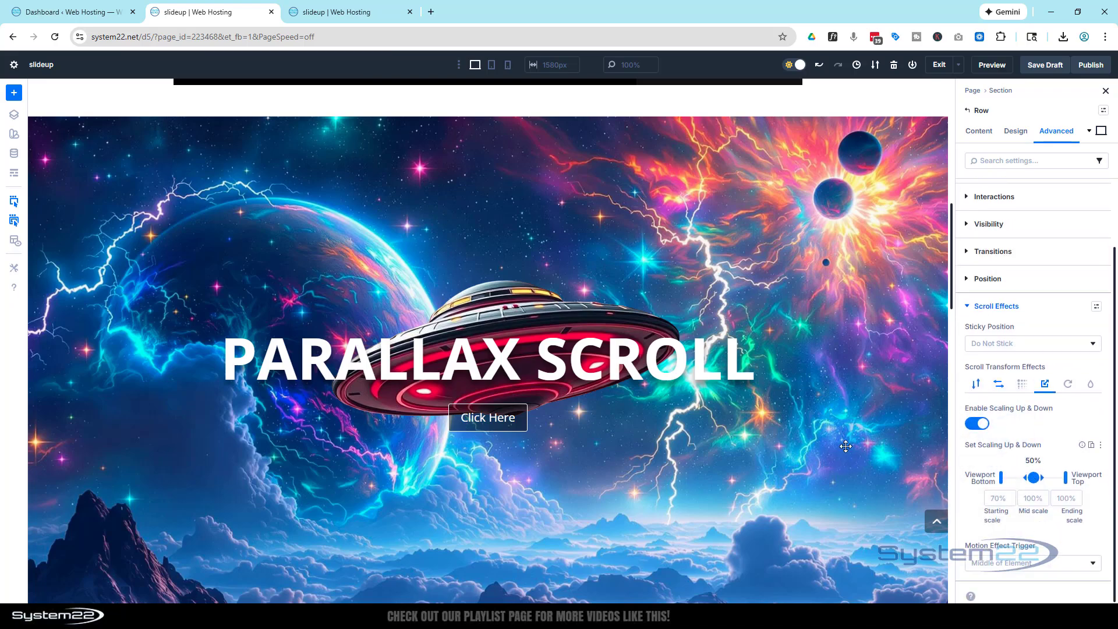
# Set the saucer row's starting scale to 25% and preview how it grows through the parallax section.
pyautogui.scroll(-3, 699, 349)
pyautogui.scroll(3, 821, 441)
pyautogui.scroll(6, 821, 441)
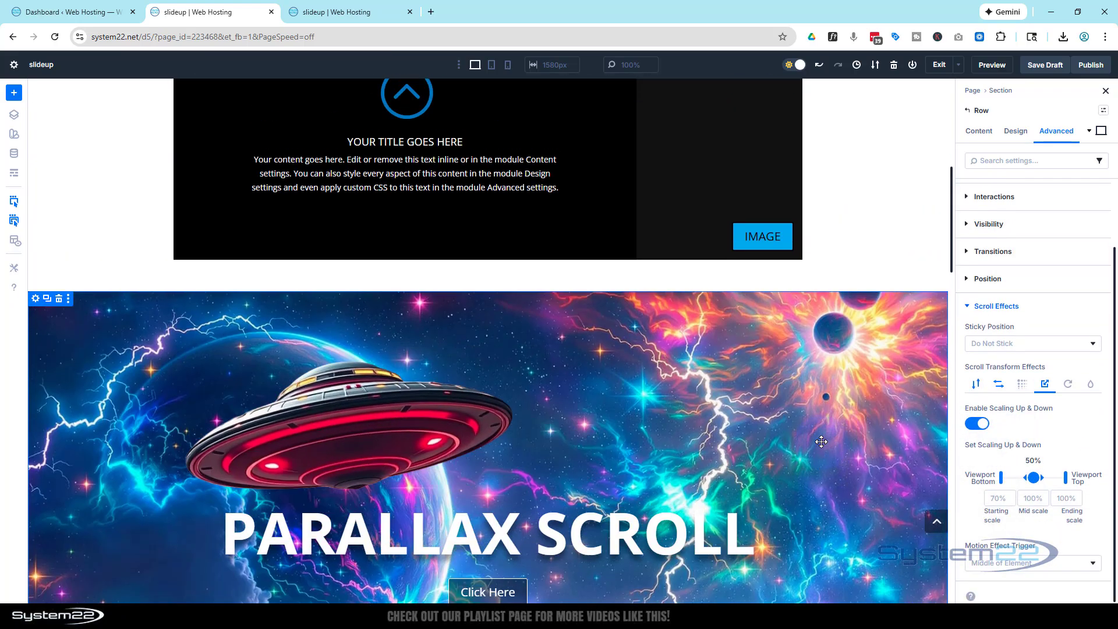
pyautogui.scroll(2, 822, 441)
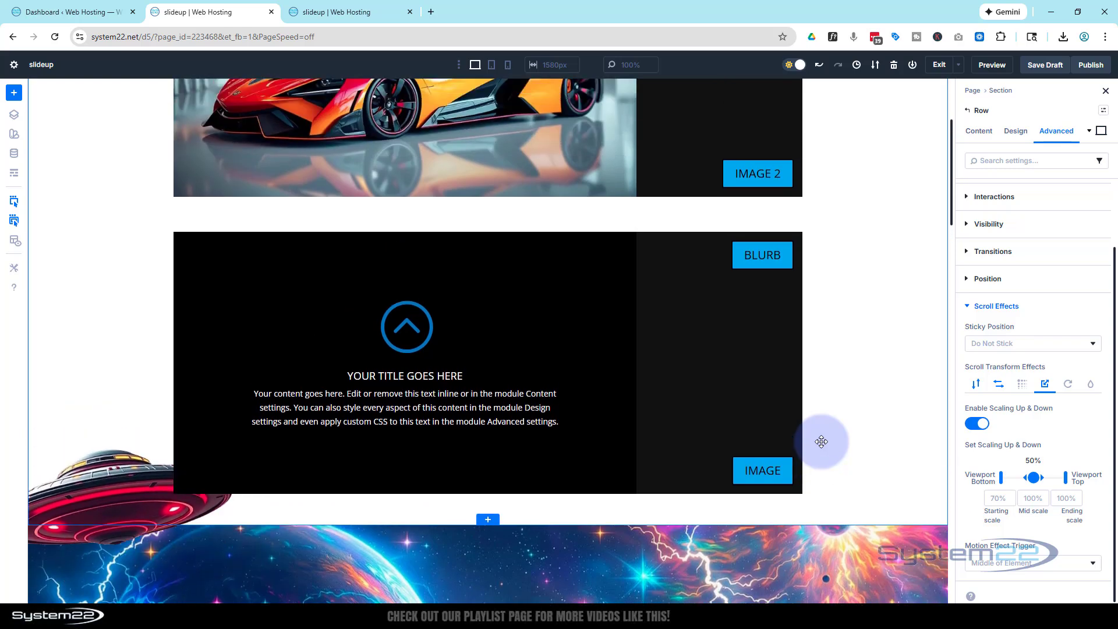
pyautogui.scroll(-3, 821, 441)
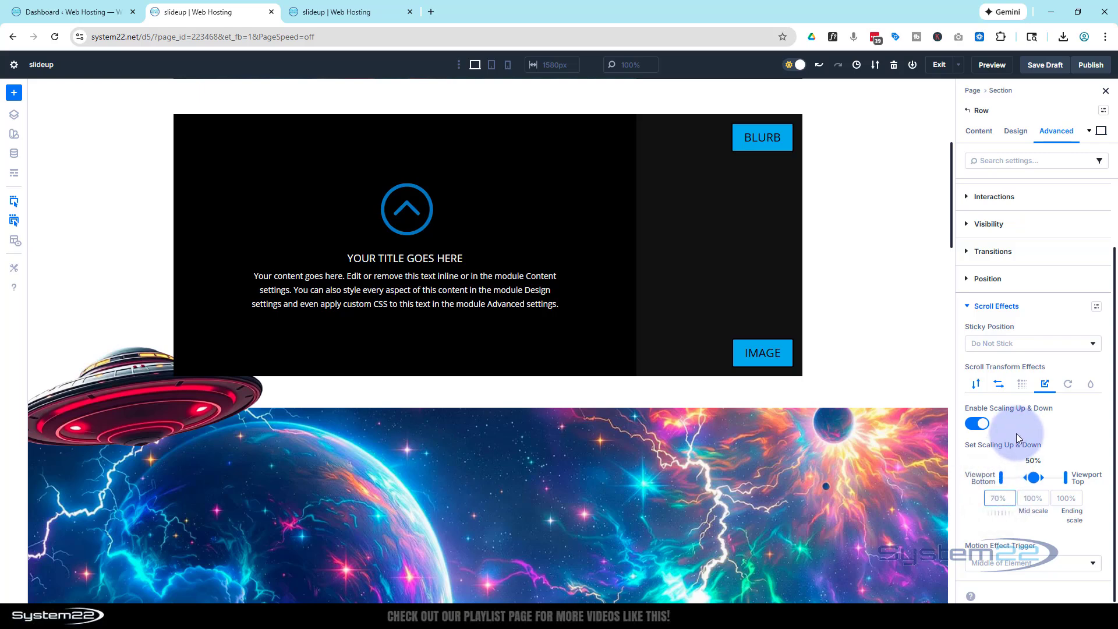
pyautogui.hotkey('ctrl', 'a')
pyautogui.write('25%')
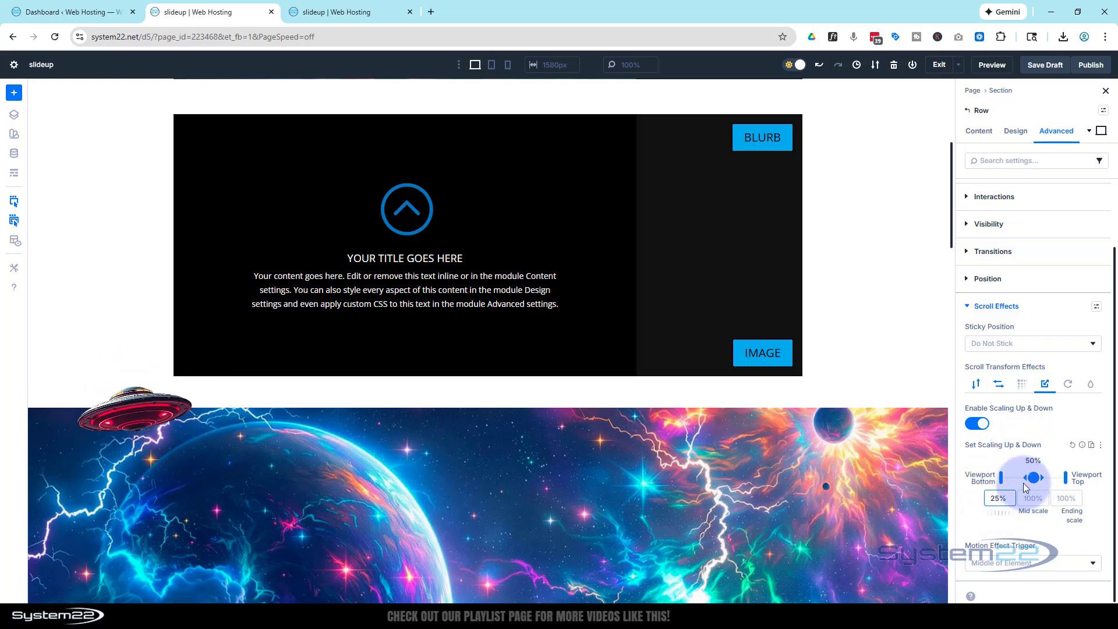
pyautogui.scroll(3, 466, 452)
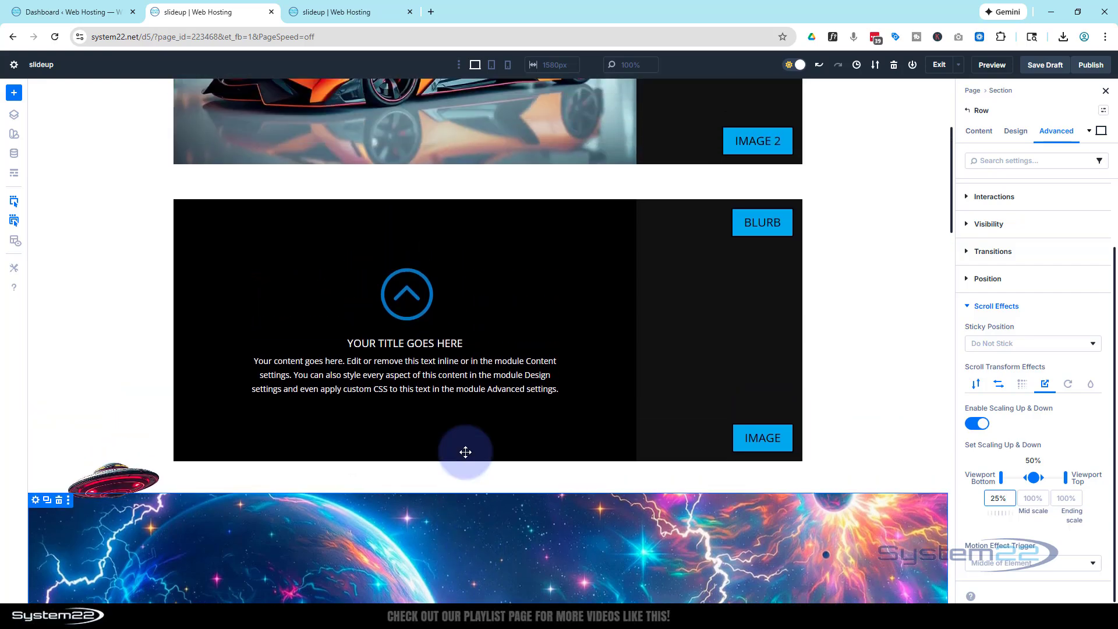
pyautogui.scroll(-3, 465, 452)
pyautogui.scroll(-4, 465, 452)
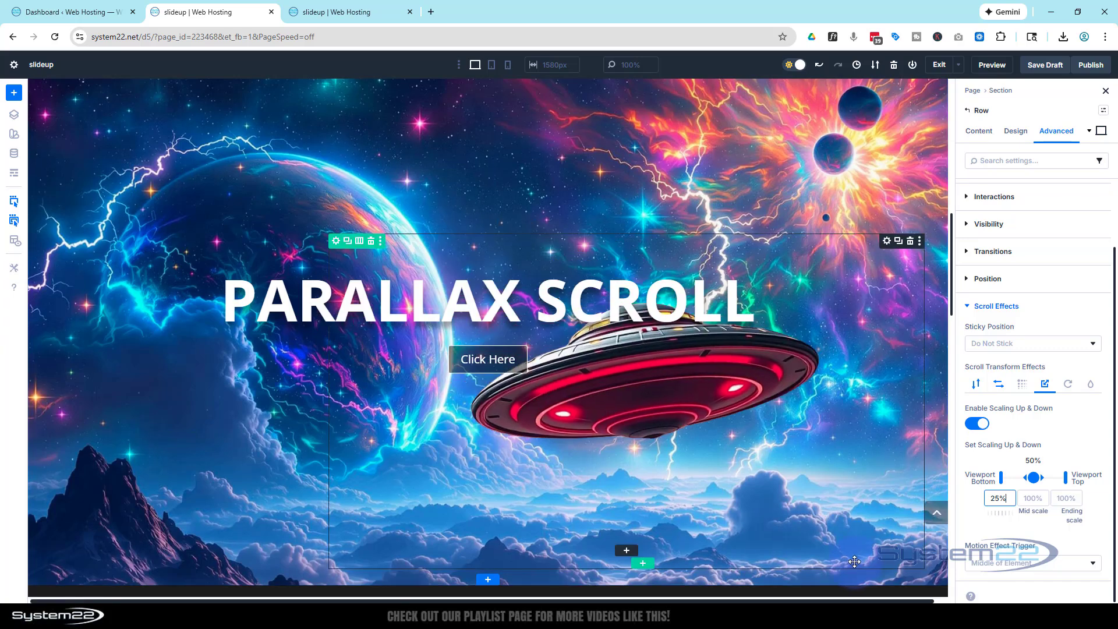
# Set the saucer row's ending scale to 25% and preview the scaling down to the image gallery and back.
pyautogui.click(1068, 489)
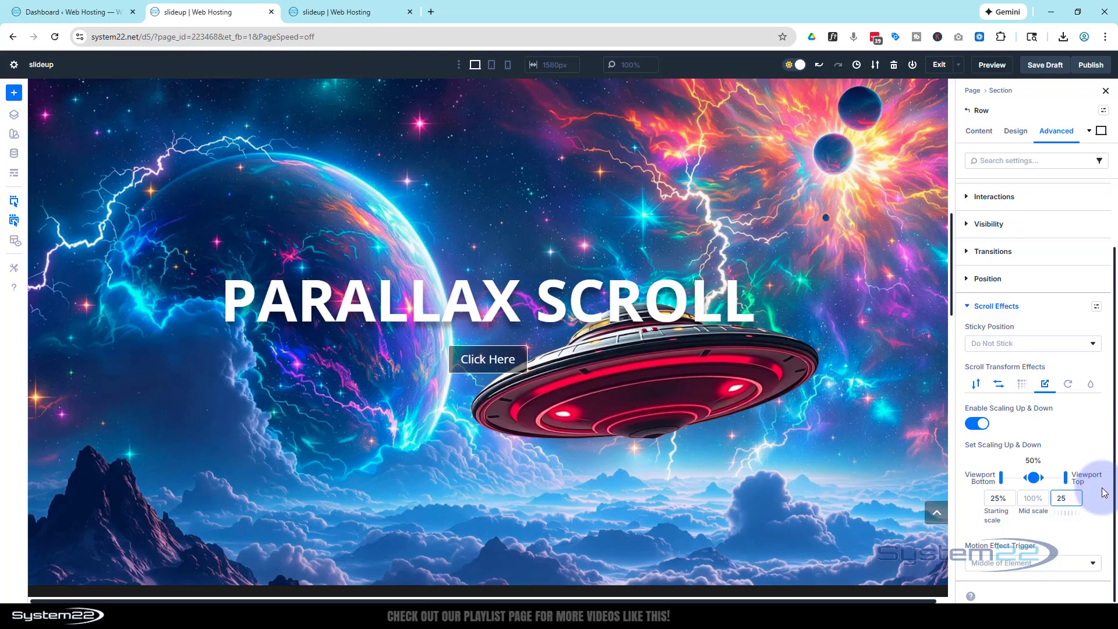
pyautogui.write('%')
pyautogui.scroll(-3, 778, 299)
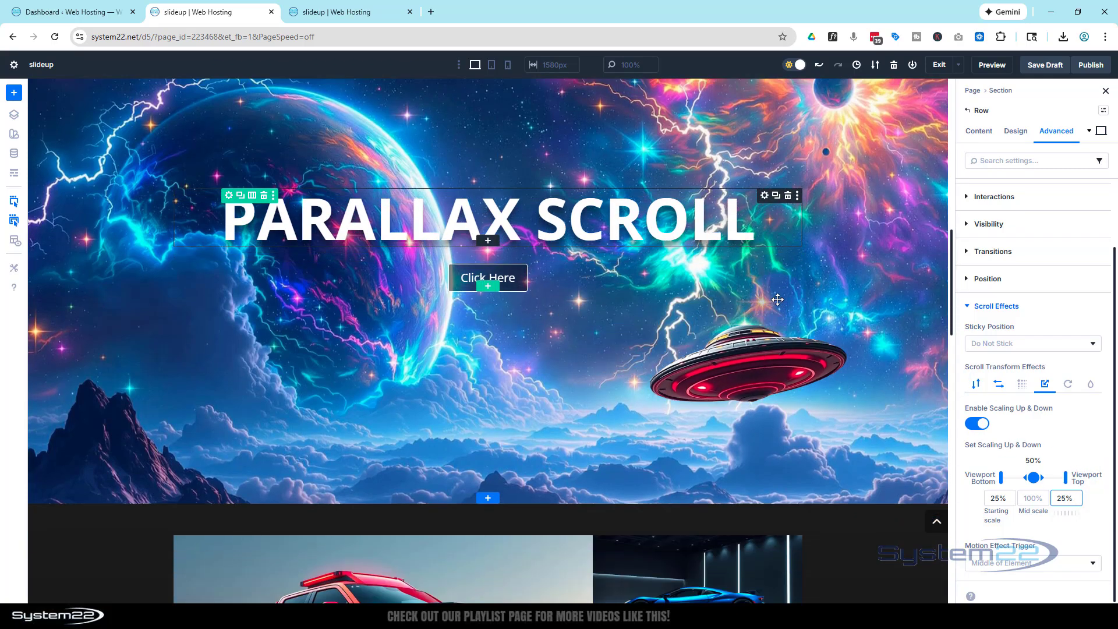
pyautogui.scroll(5, 778, 300)
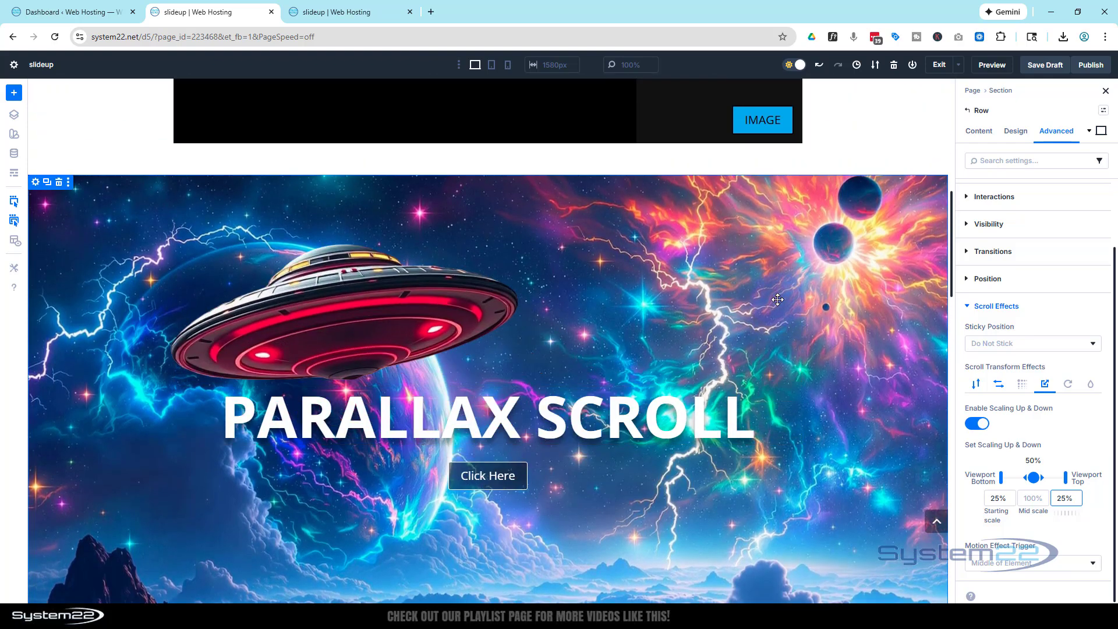
pyautogui.scroll(5, 777, 299)
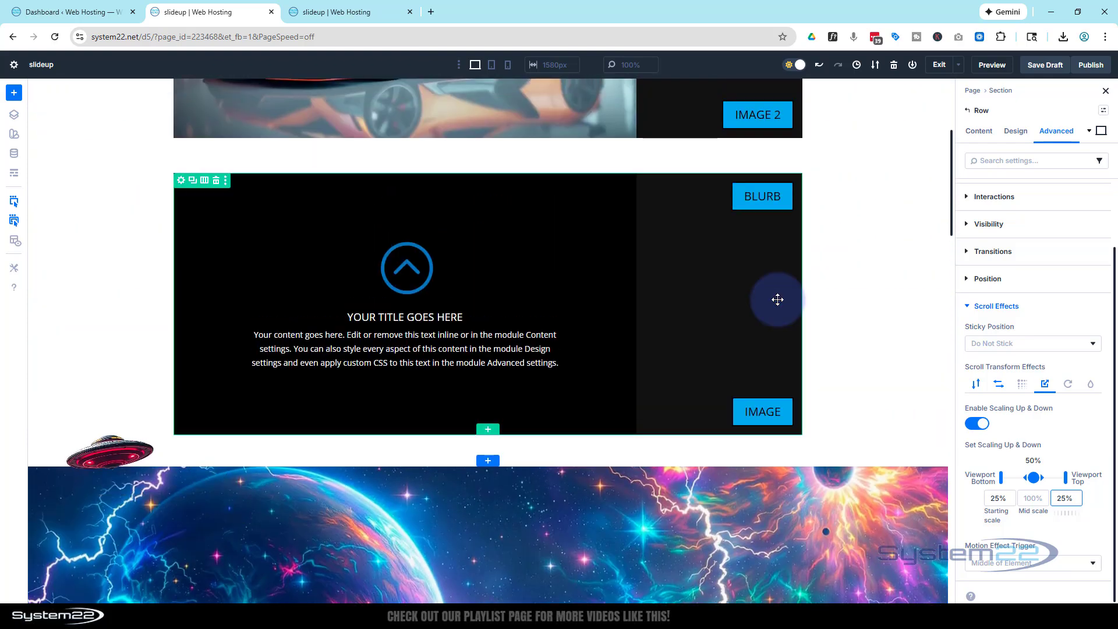
pyautogui.scroll(3, 777, 299)
pyautogui.scroll(-7, 777, 299)
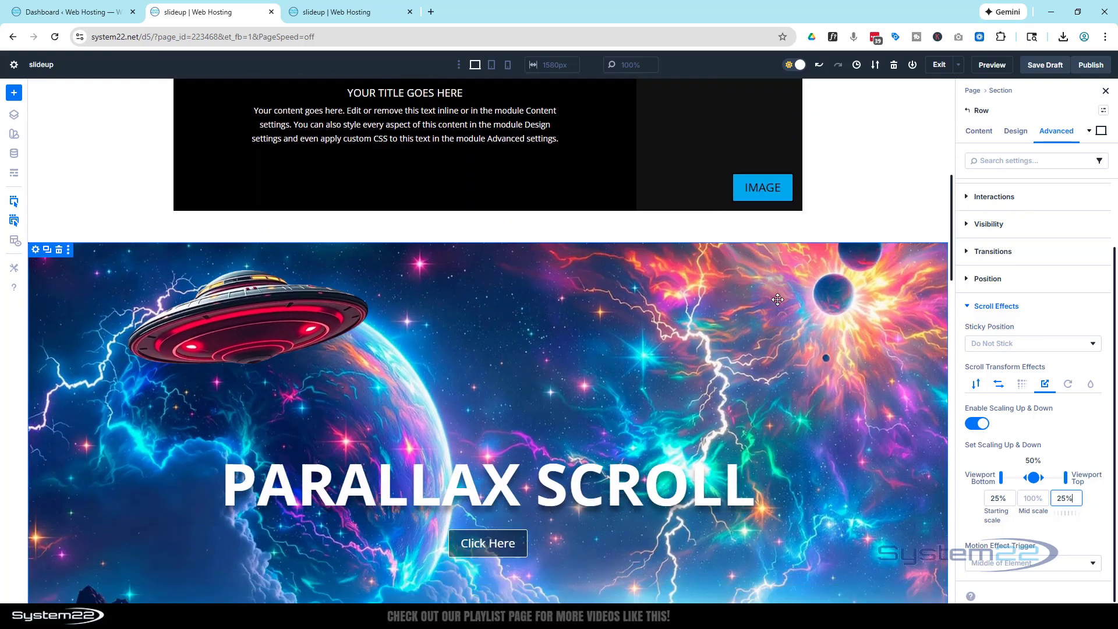
# Examine the saucer's combined movement and scaling by going back and forth through the parallax section.
pyautogui.scroll(-6, 778, 300)
pyautogui.scroll(4, 777, 299)
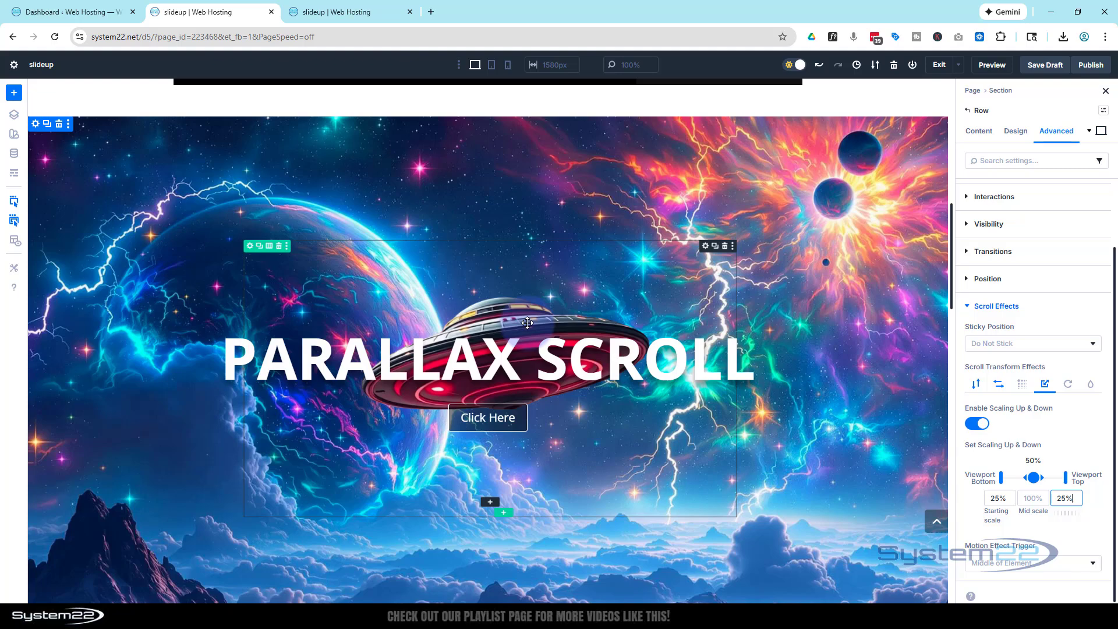
pyautogui.scroll(2, 522, 322)
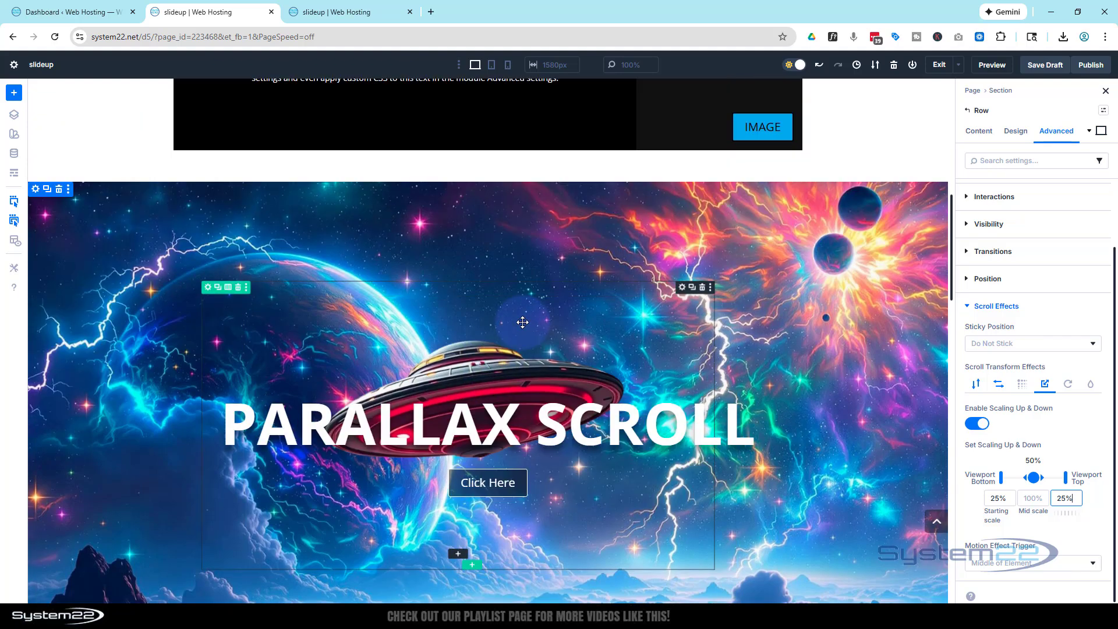
pyautogui.scroll(5, 523, 322)
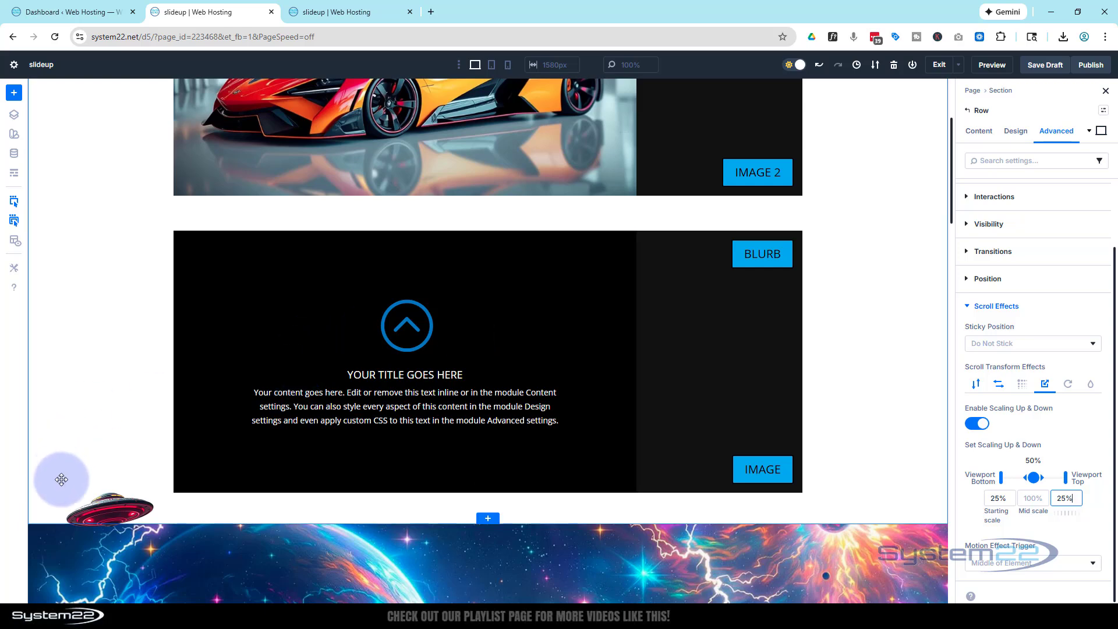
pyautogui.scroll(-2, 73, 461)
pyautogui.scroll(-5, 73, 461)
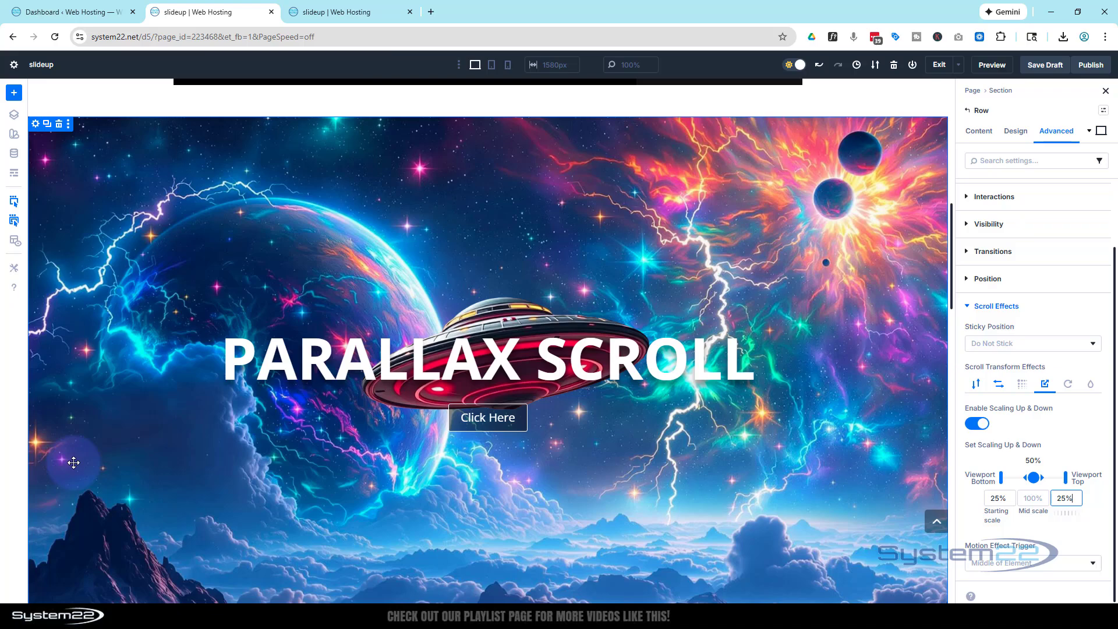
pyautogui.scroll(-4, 74, 462)
pyautogui.scroll(5, 73, 462)
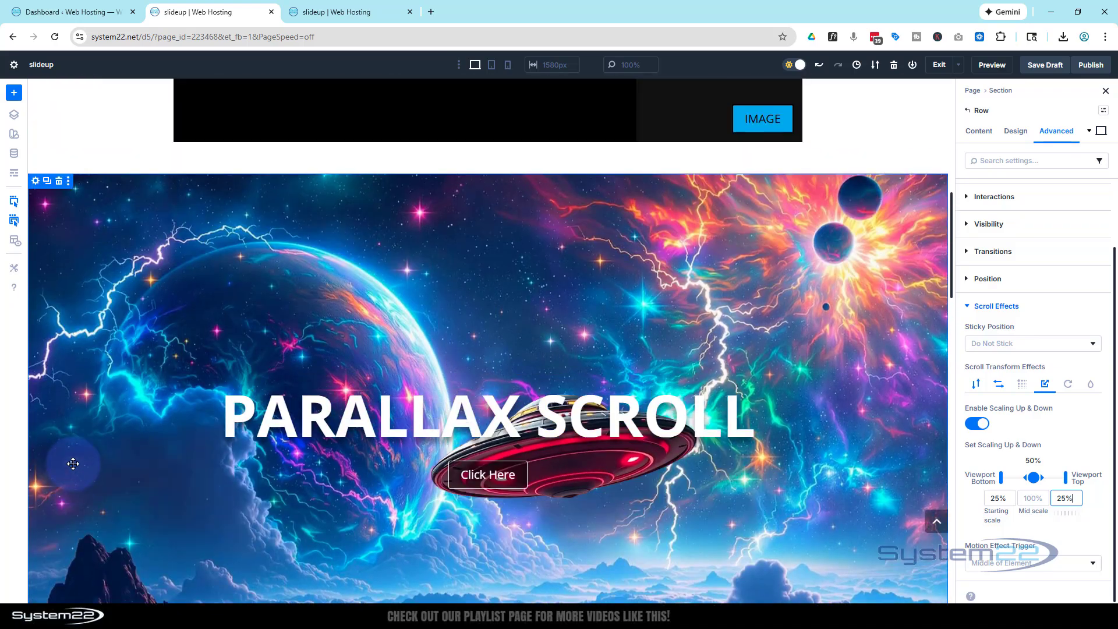
pyautogui.scroll(8, 74, 464)
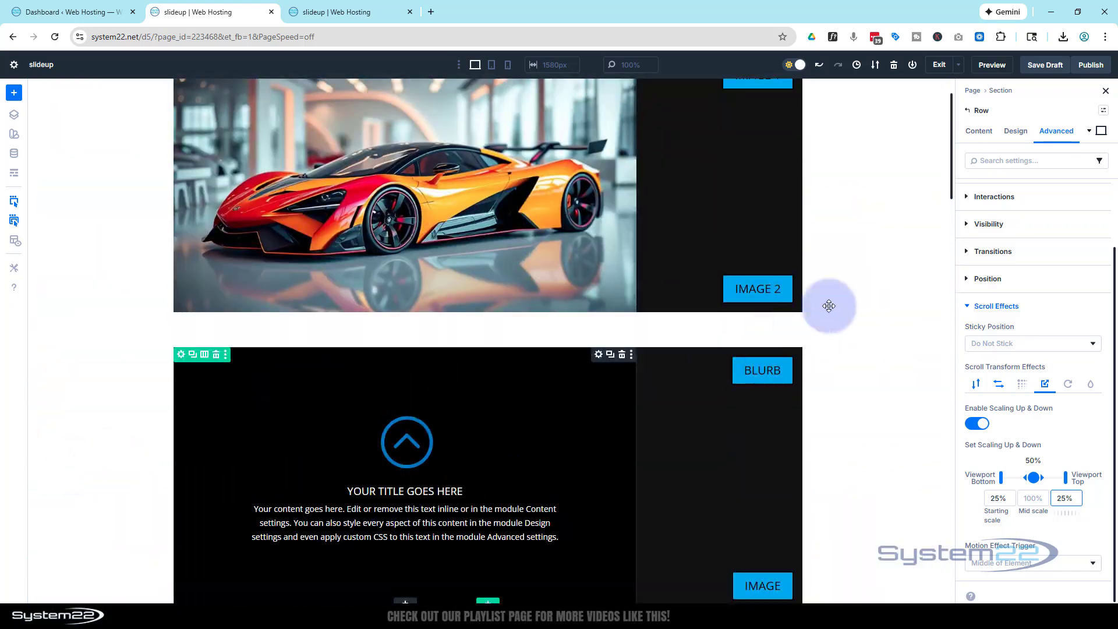
pyautogui.scroll(-5, 844, 402)
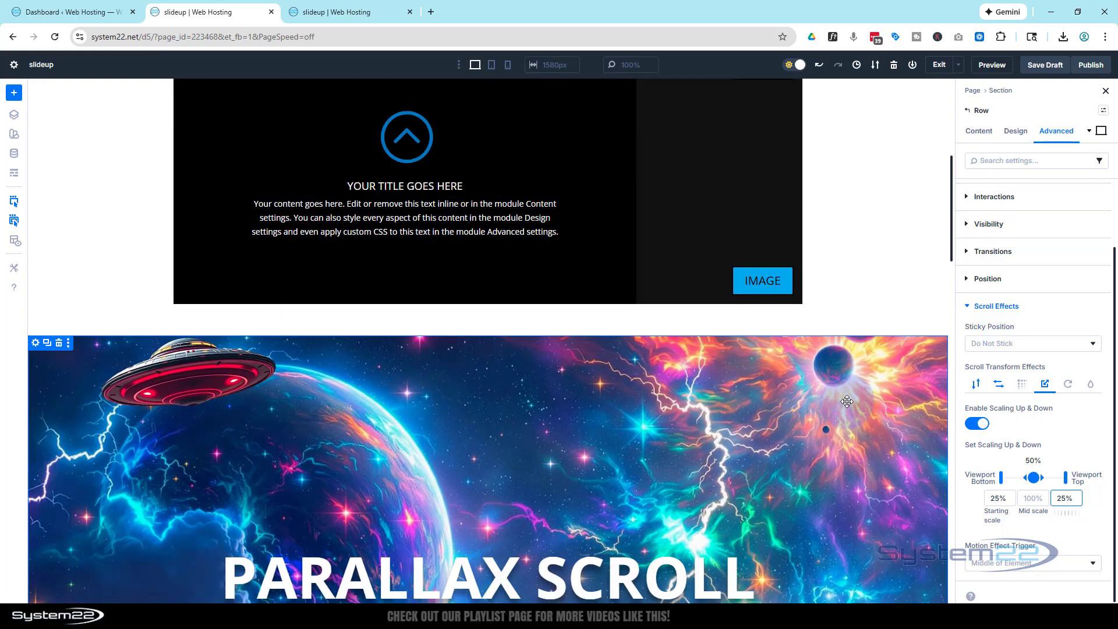
pyautogui.scroll(-2, 846, 402)
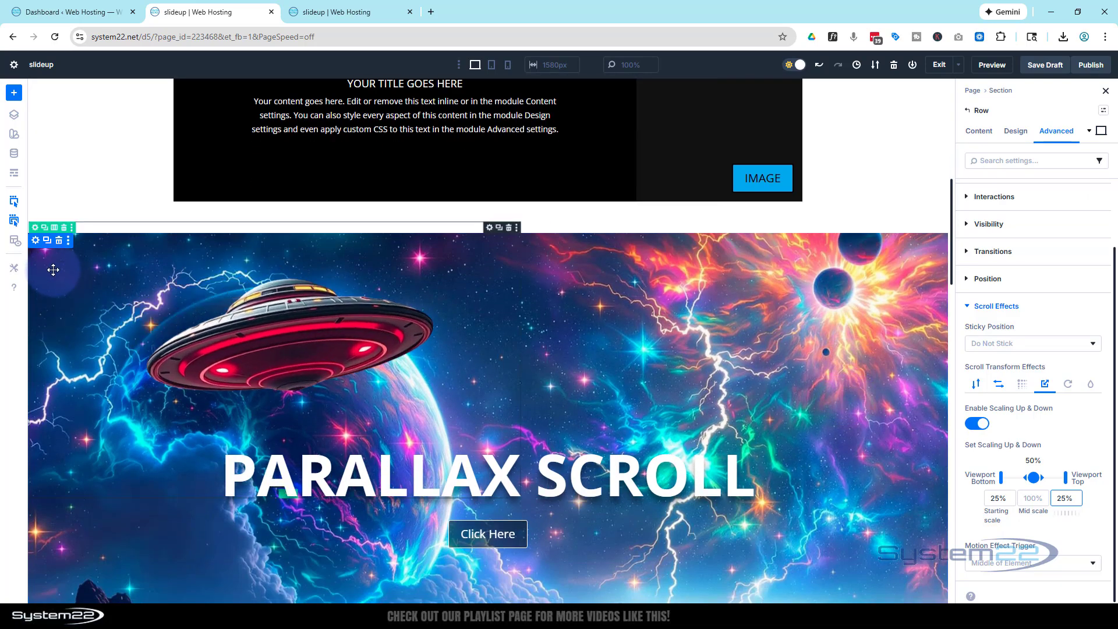
# Set the parallax section's horizontal and vertical overflow to Hidden.
pyautogui.click(37, 244)
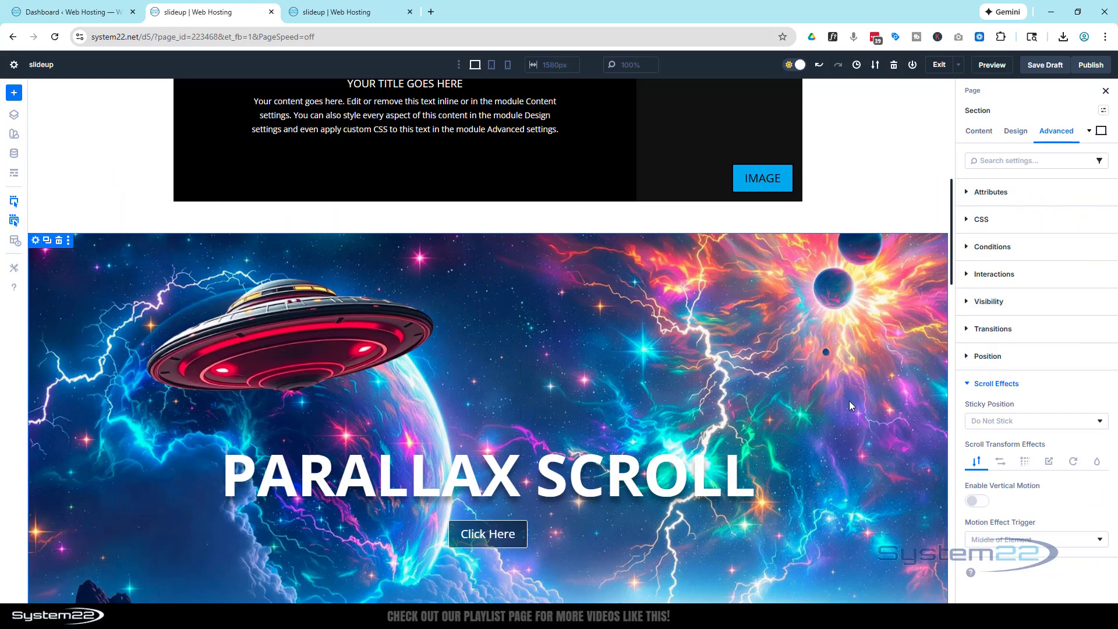
pyautogui.click(979, 164)
pyautogui.click(1058, 133)
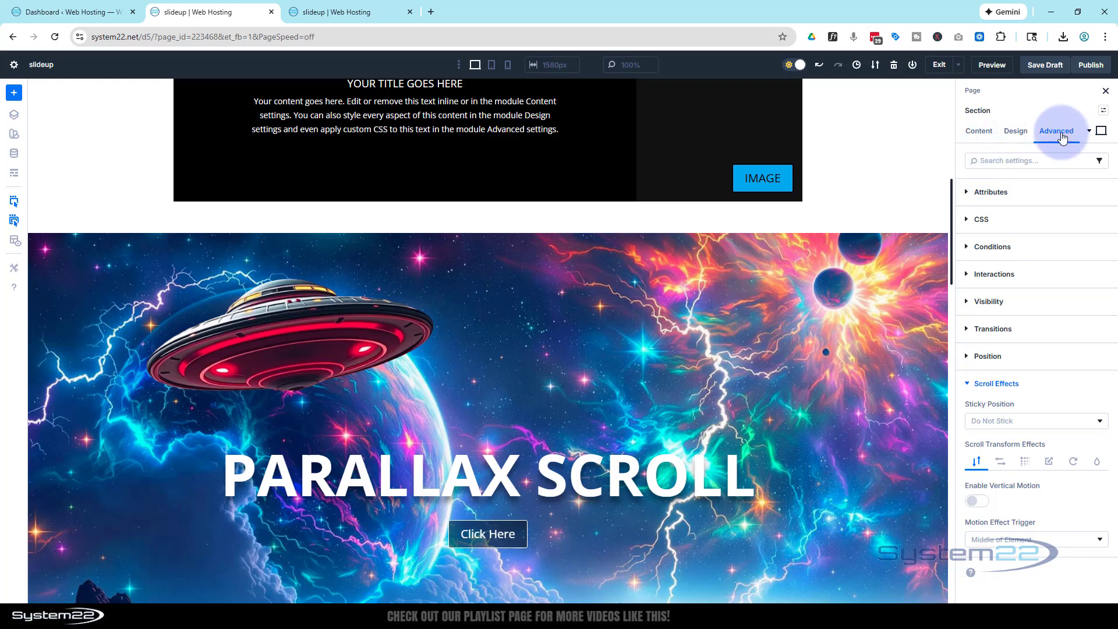
pyautogui.click(969, 303)
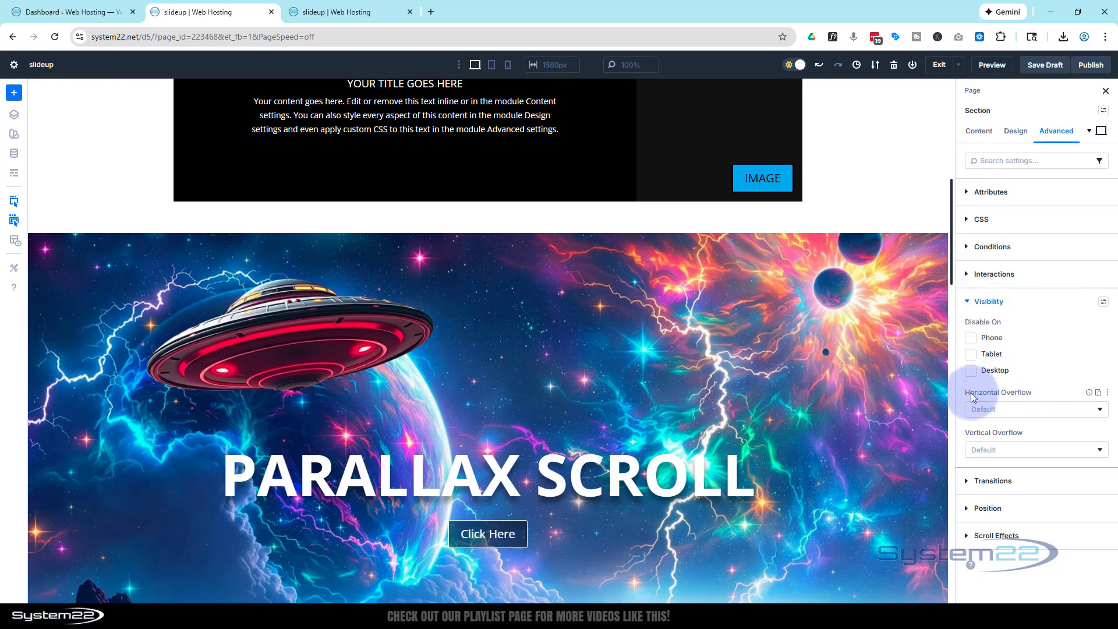
pyautogui.click(1015, 414)
pyautogui.click(1027, 476)
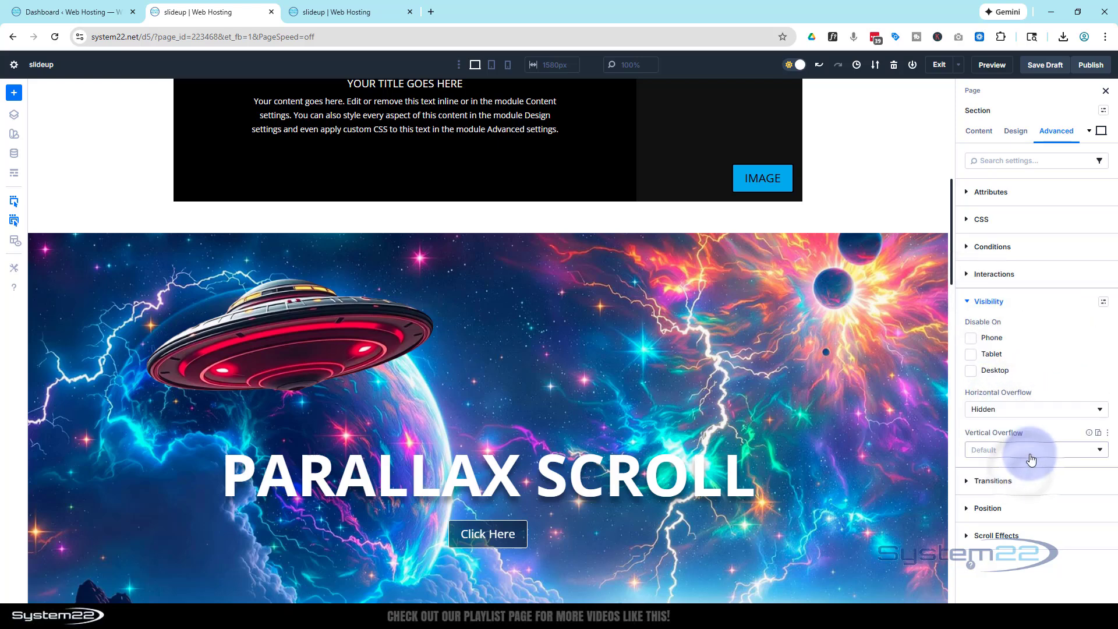
pyautogui.click(1031, 460)
pyautogui.click(1031, 511)
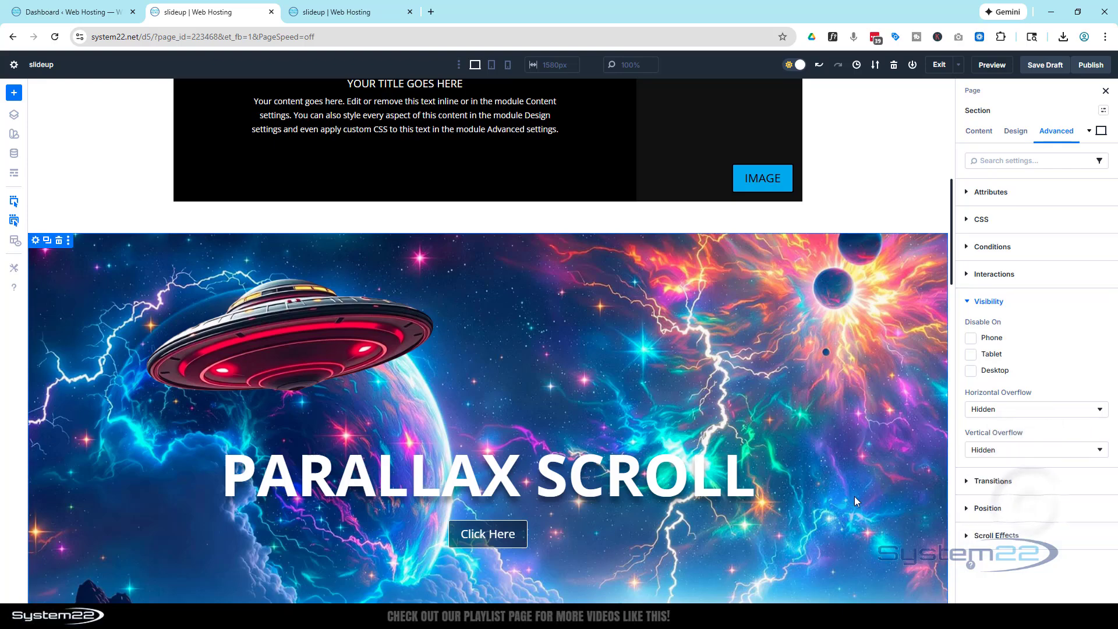
# Check how the saucer behaves at the parallax section's upper and lower edges with the overflow hidden.
pyautogui.scroll(5, 849, 489)
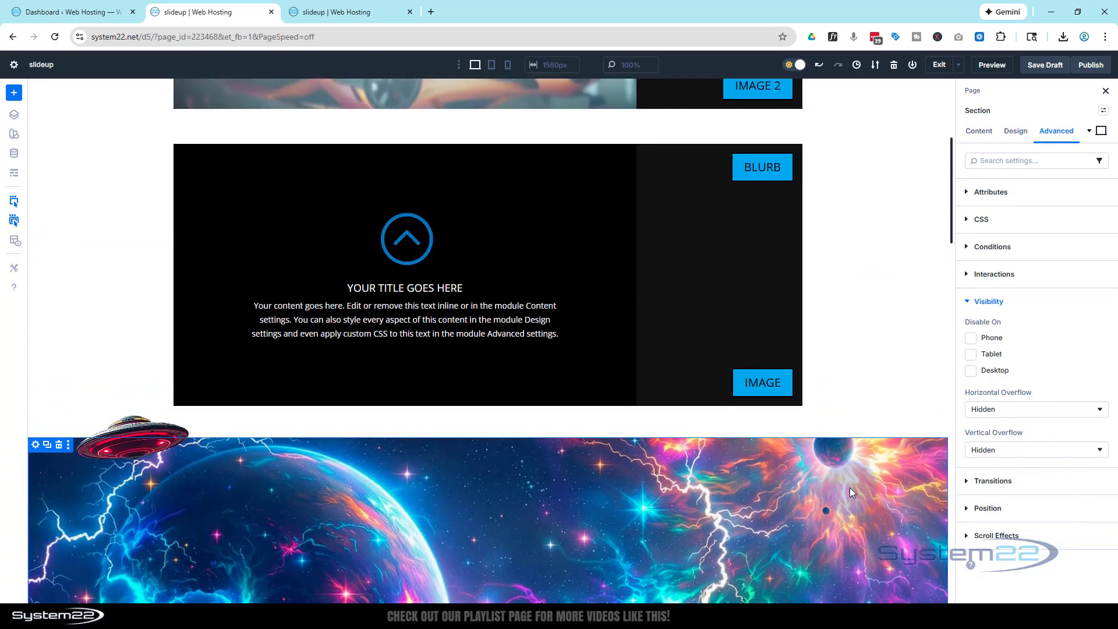
pyautogui.scroll(-3, 850, 487)
pyautogui.scroll(3, 850, 491)
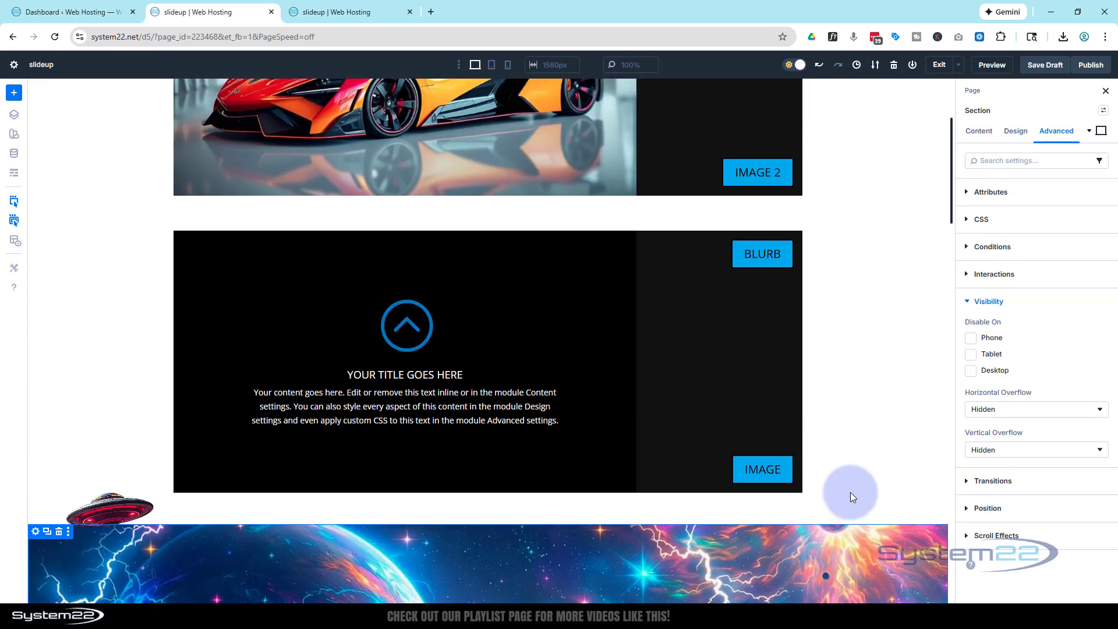
pyautogui.scroll(-5, 850, 494)
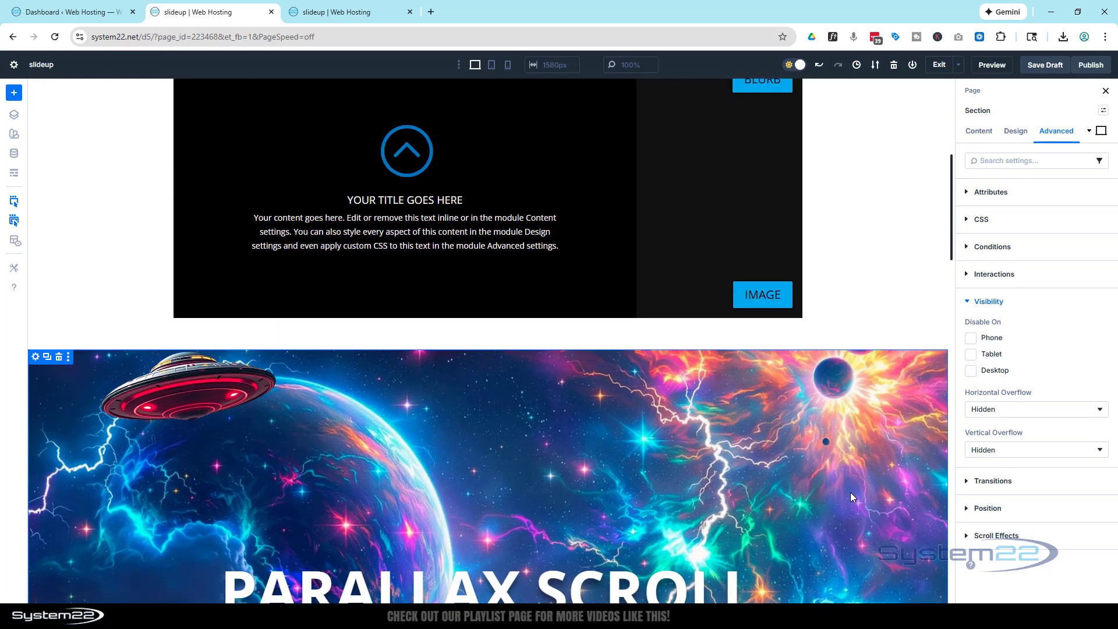
pyautogui.scroll(-6, 850, 491)
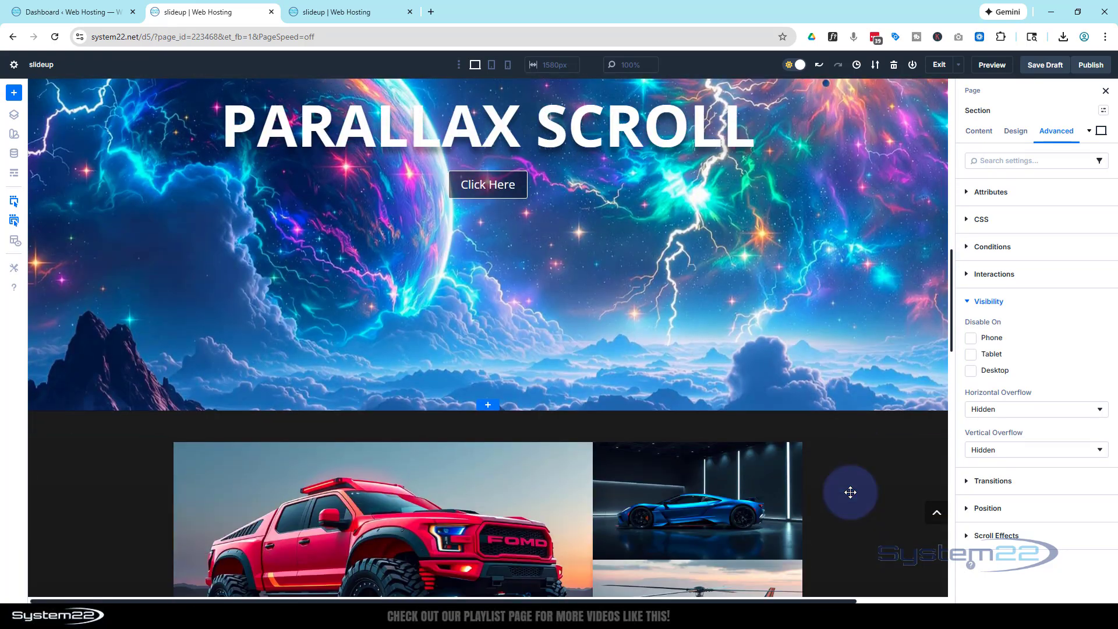
pyautogui.scroll(7, 850, 492)
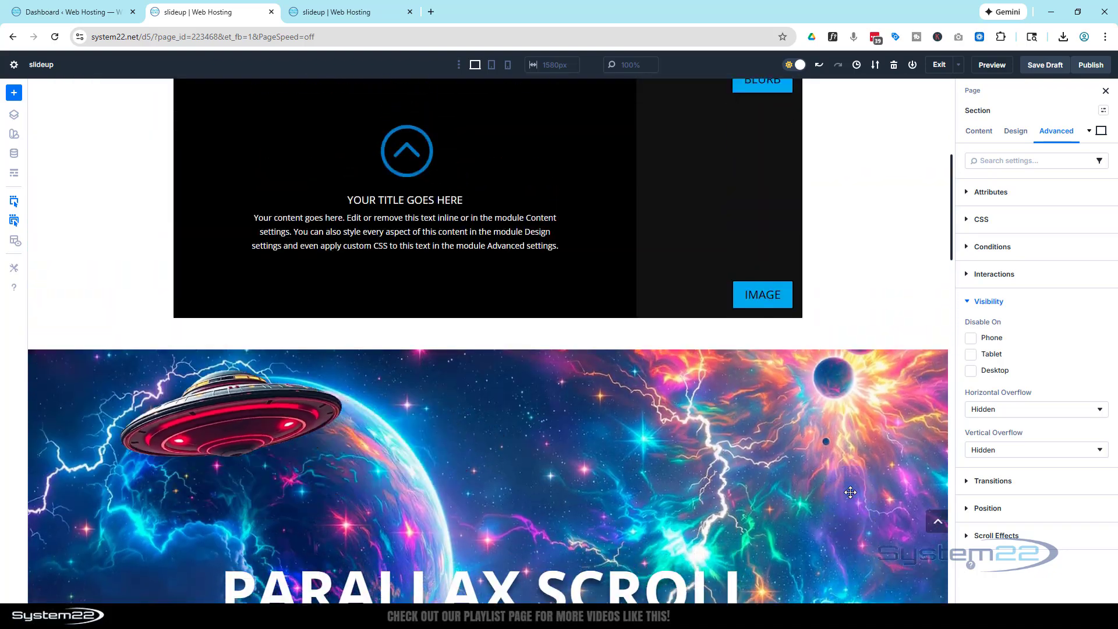
pyautogui.scroll(-5, 850, 493)
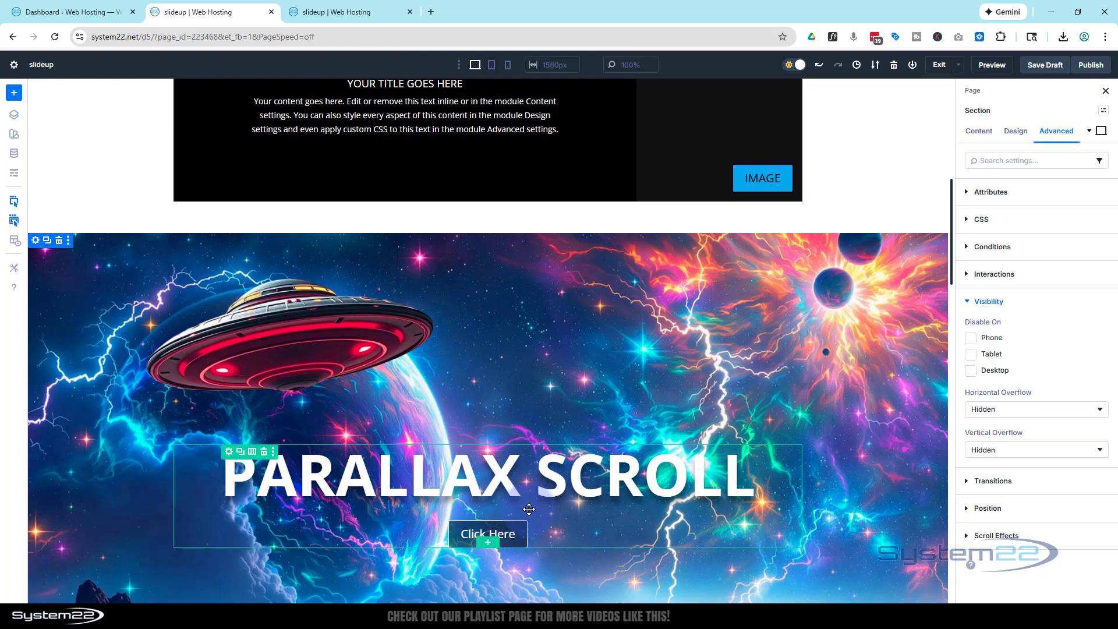
# Enable the Fading In & Out scroll effect for the heading and button row and preview it in the section.
pyautogui.scroll(-3, 627, 453)
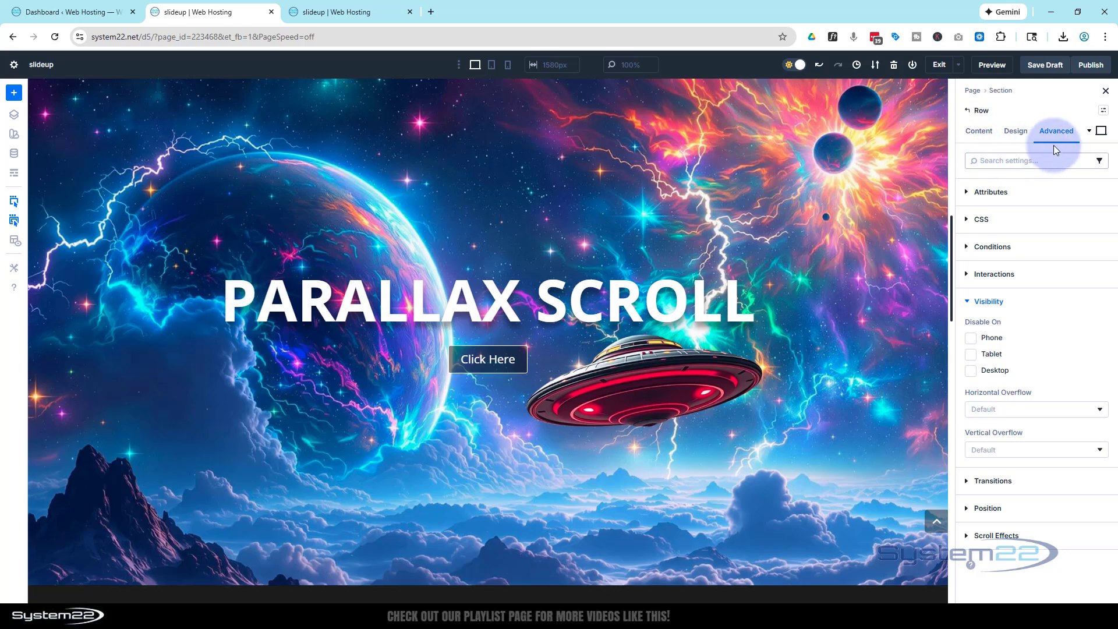
pyautogui.click(970, 303)
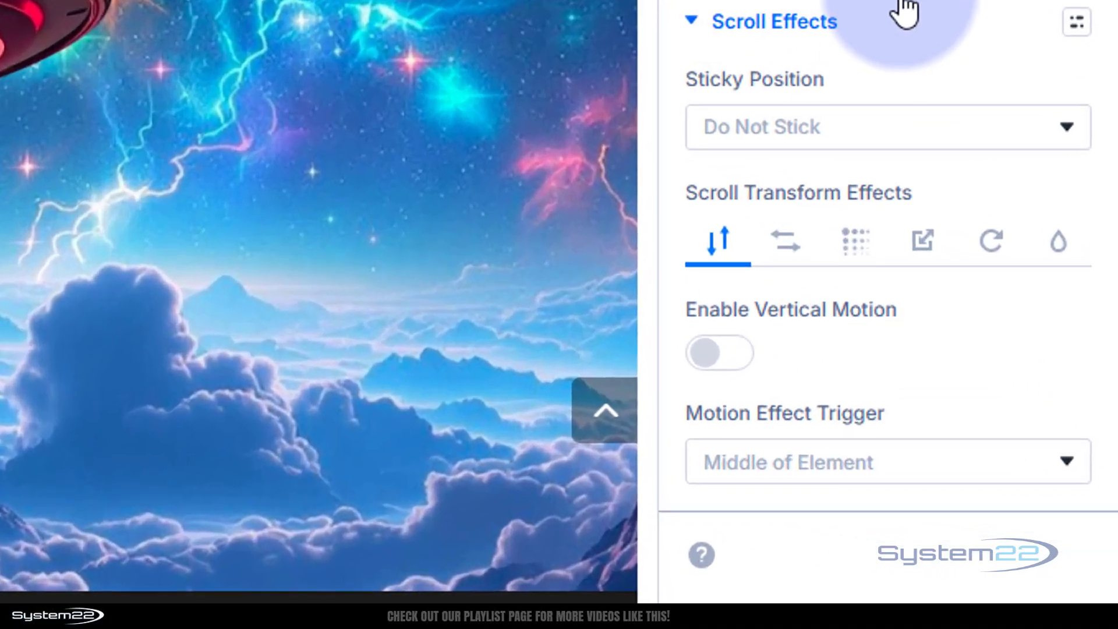
pyautogui.click(853, 244)
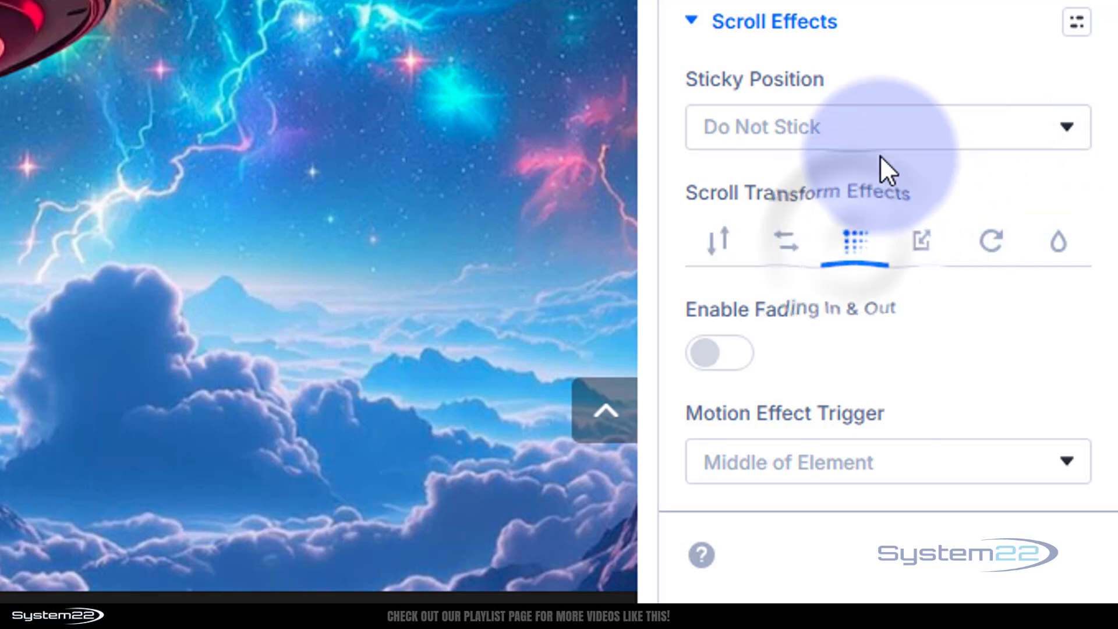
pyautogui.click(735, 353)
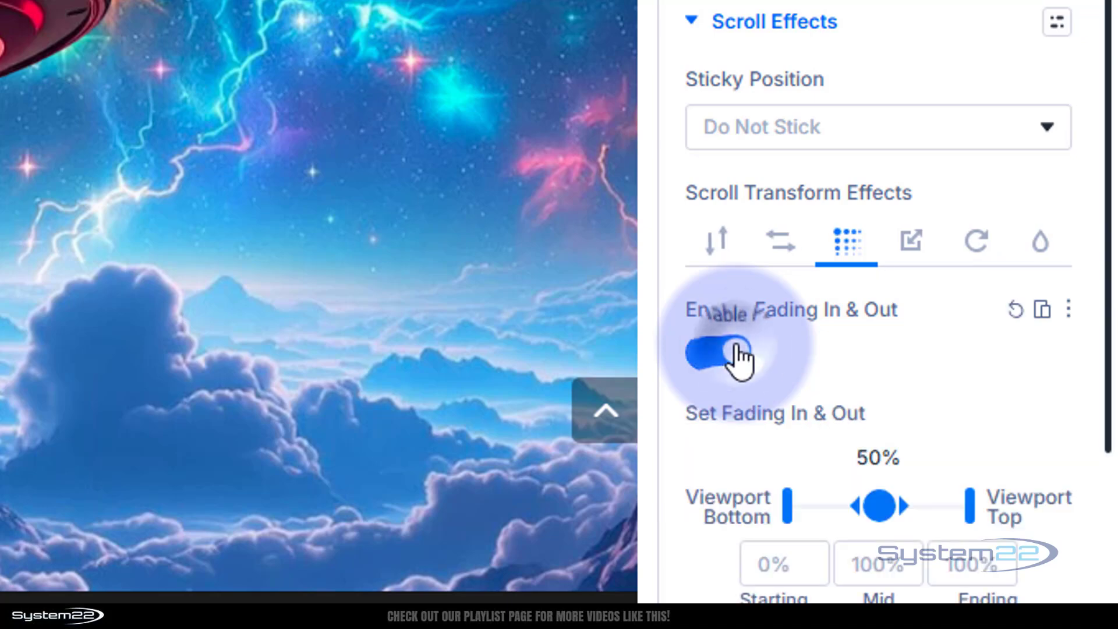
pyautogui.scroll(-4, 948, 137)
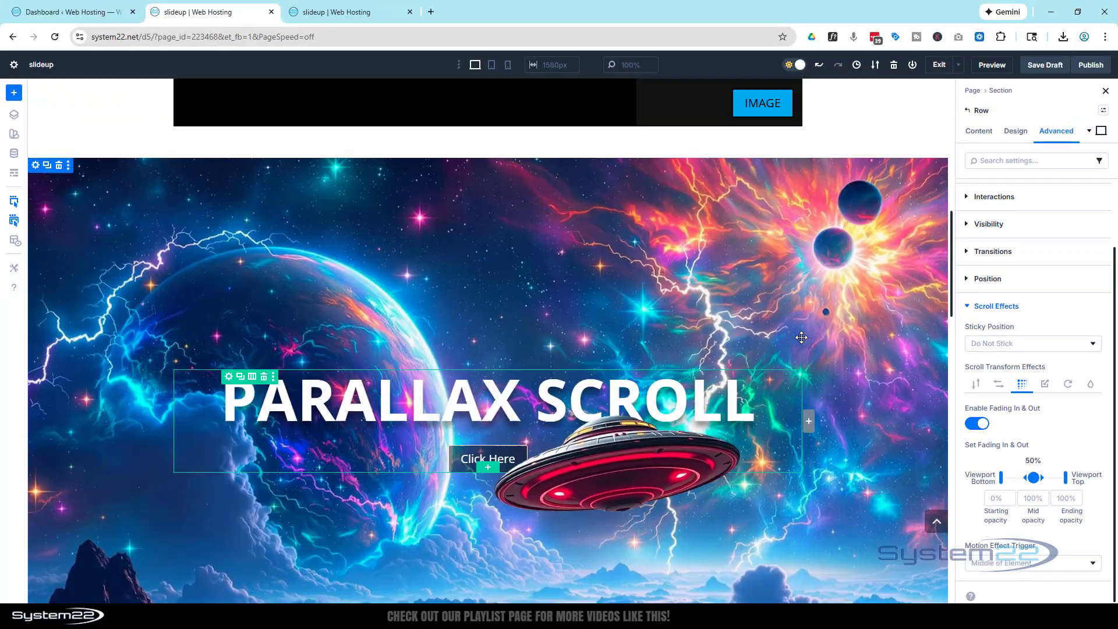
# Move the starting point of the heading and button row's Fading In & Out effect to 20% of the viewport.
pyautogui.scroll(5, 584, 168)
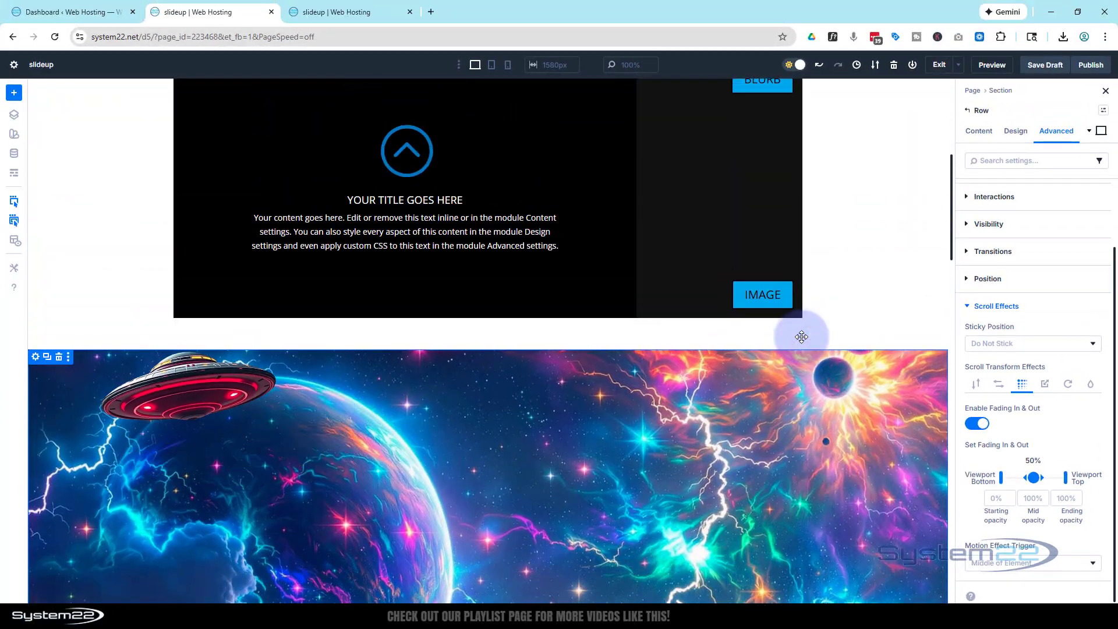
pyautogui.scroll(-4, 802, 336)
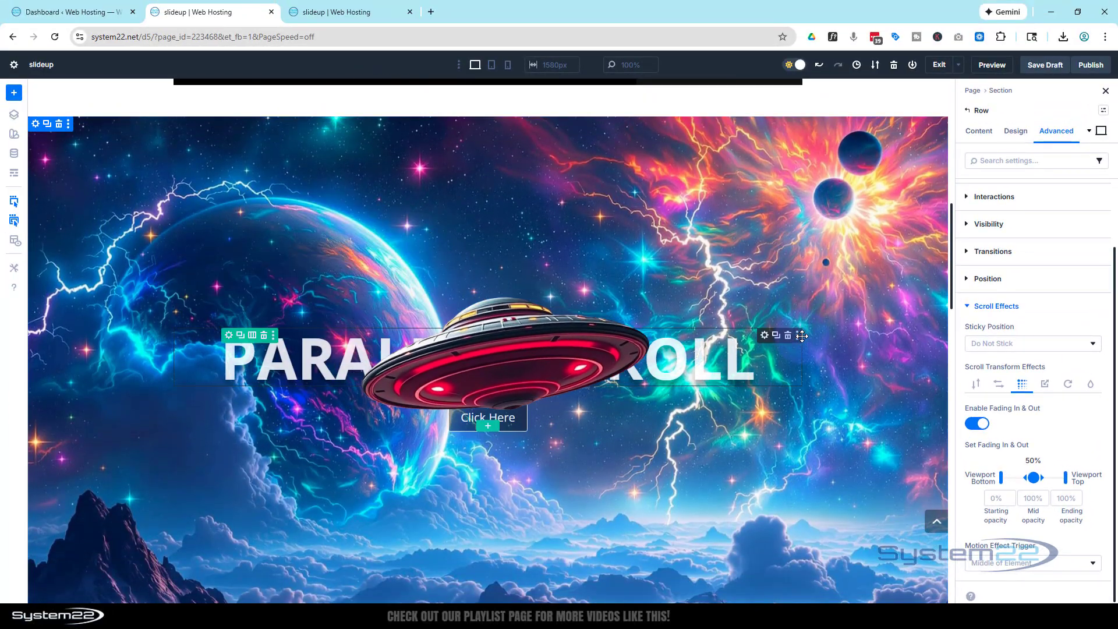
pyautogui.scroll(-5, 803, 338)
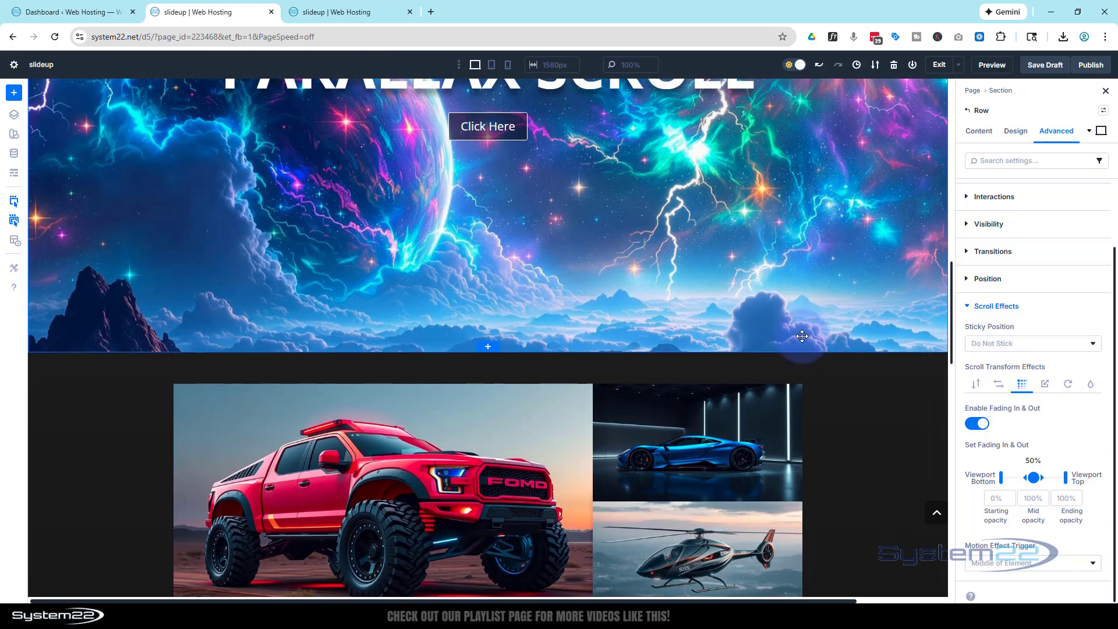
pyautogui.scroll(9, 802, 337)
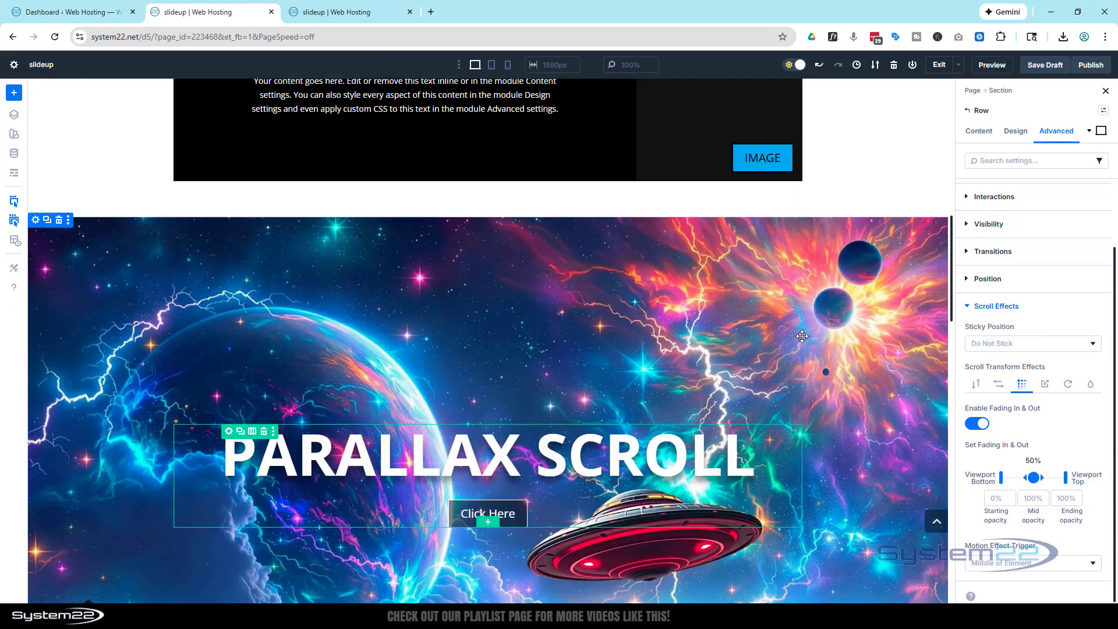
pyautogui.scroll(-4, 802, 336)
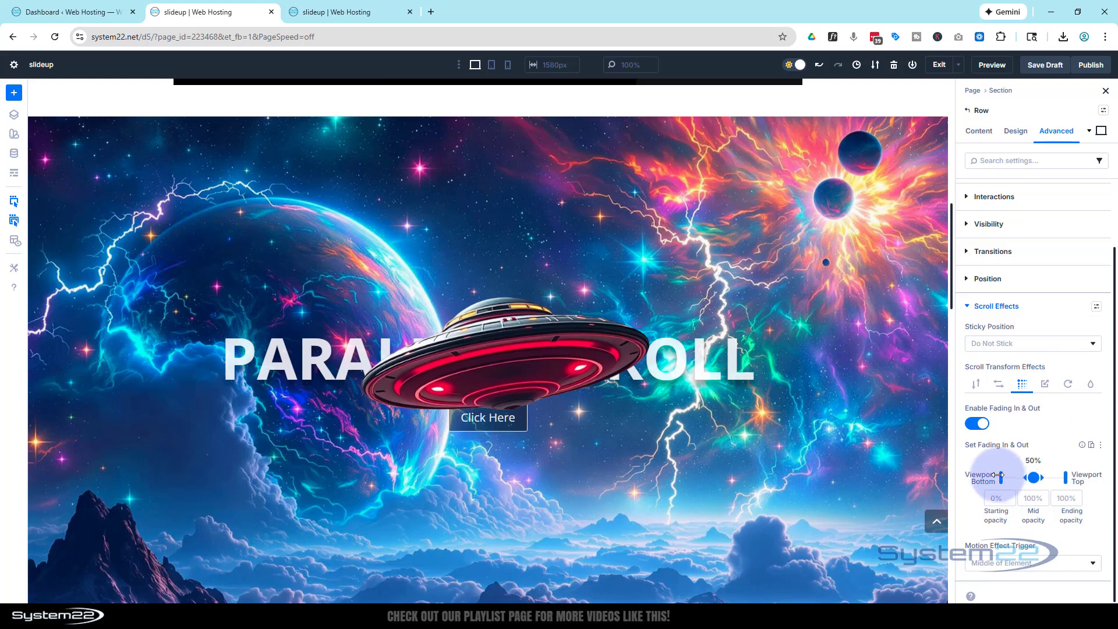
pyautogui.moveTo(1005, 478); pyautogui.dragTo(1017, 478)
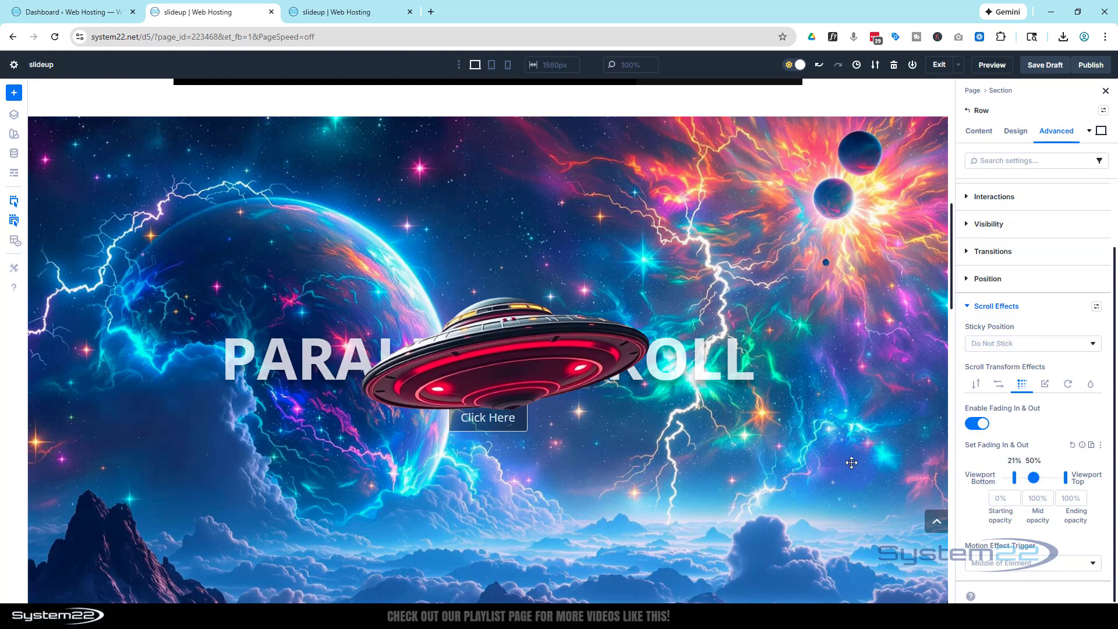
# Examine how the heading and button fade in relative to the passing saucer by going back and forth through the parallax section.
pyautogui.scroll(6, 852, 447)
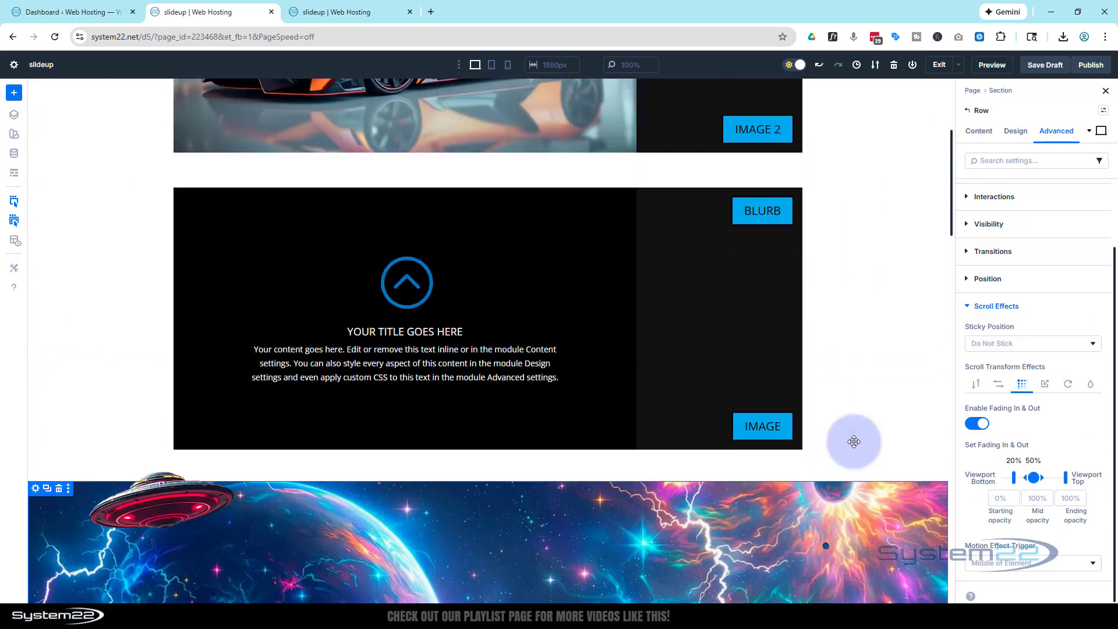
pyautogui.scroll(-6, 855, 441)
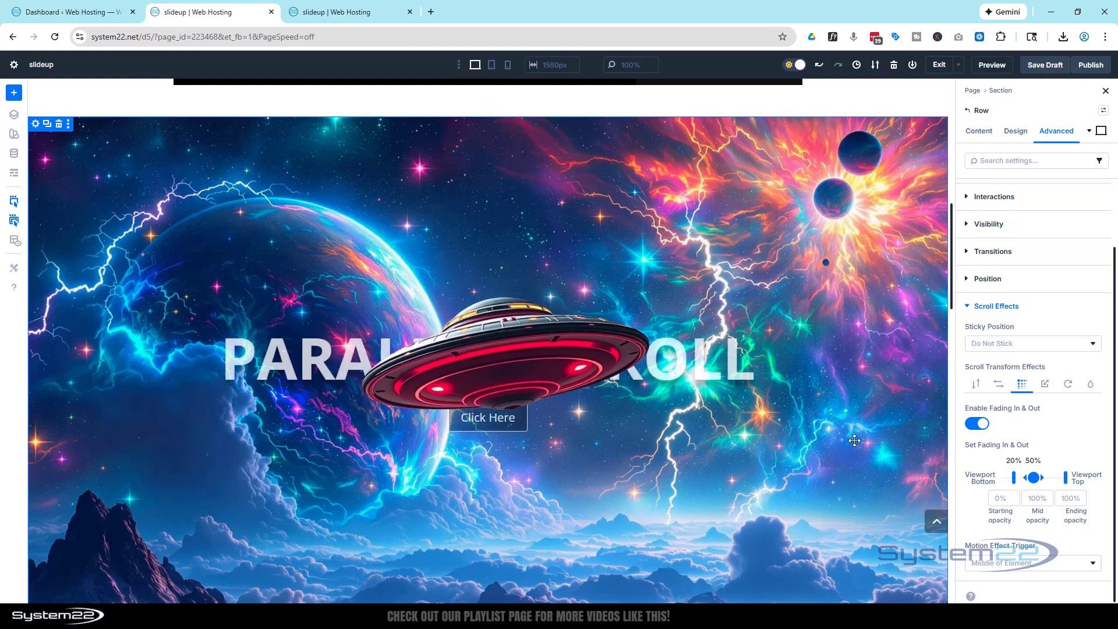
pyautogui.scroll(-4, 854, 440)
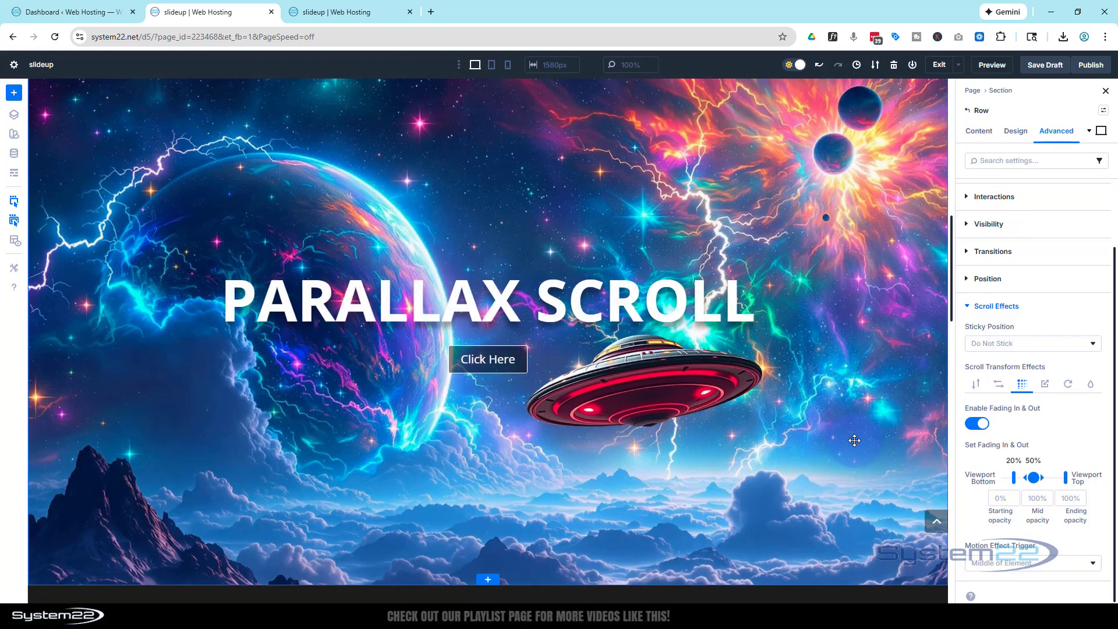
pyautogui.scroll(10, 854, 441)
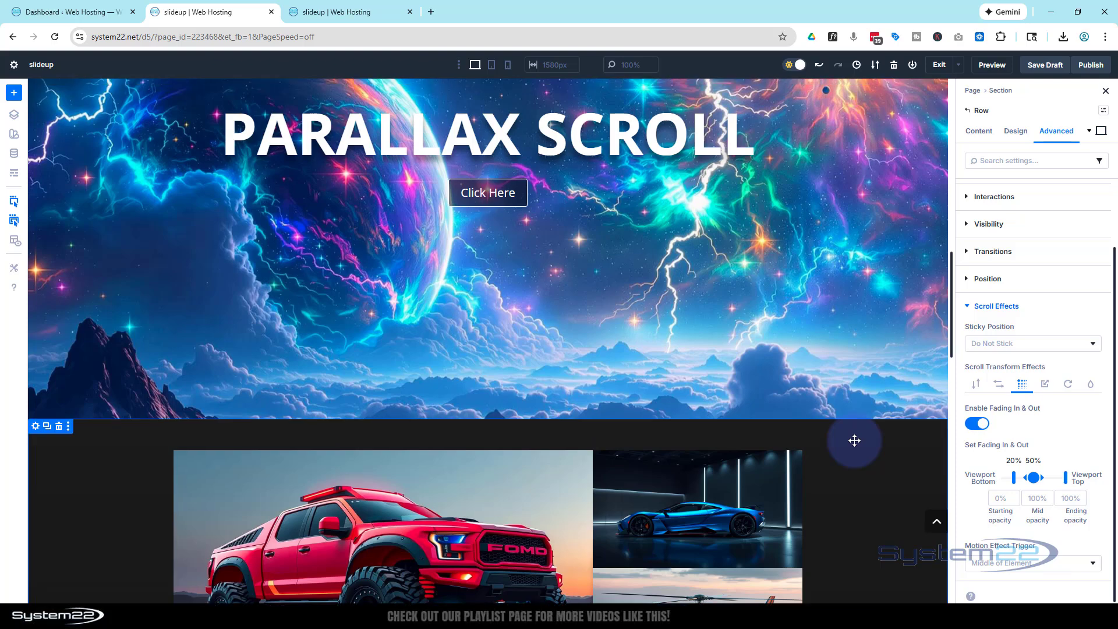
pyautogui.scroll(4, 854, 440)
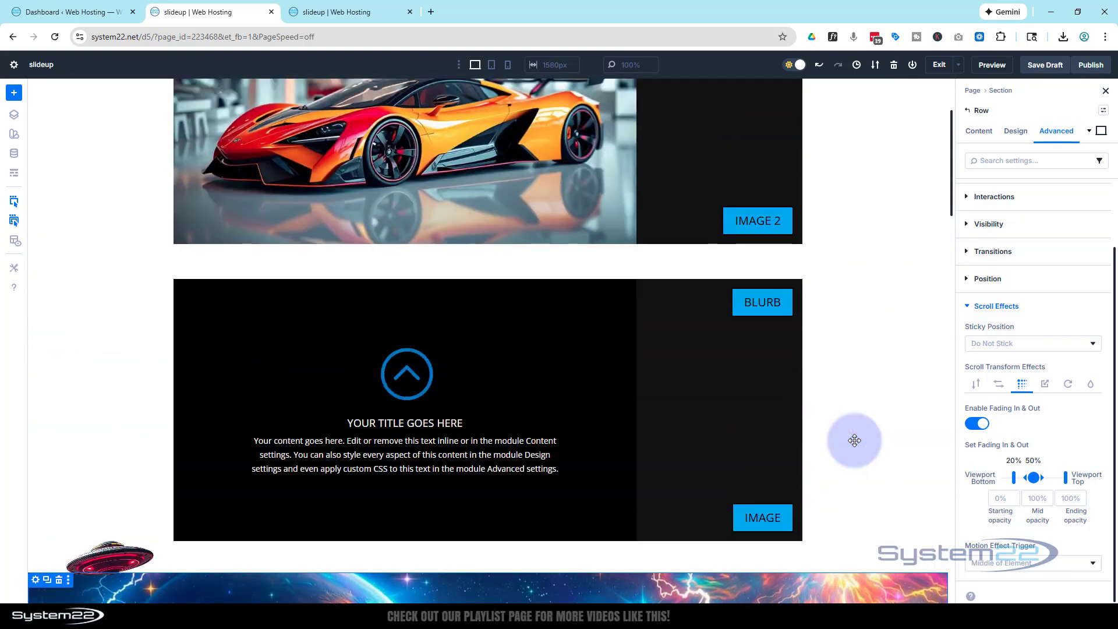
pyautogui.scroll(-5, 854, 441)
pyautogui.scroll(-6, 854, 441)
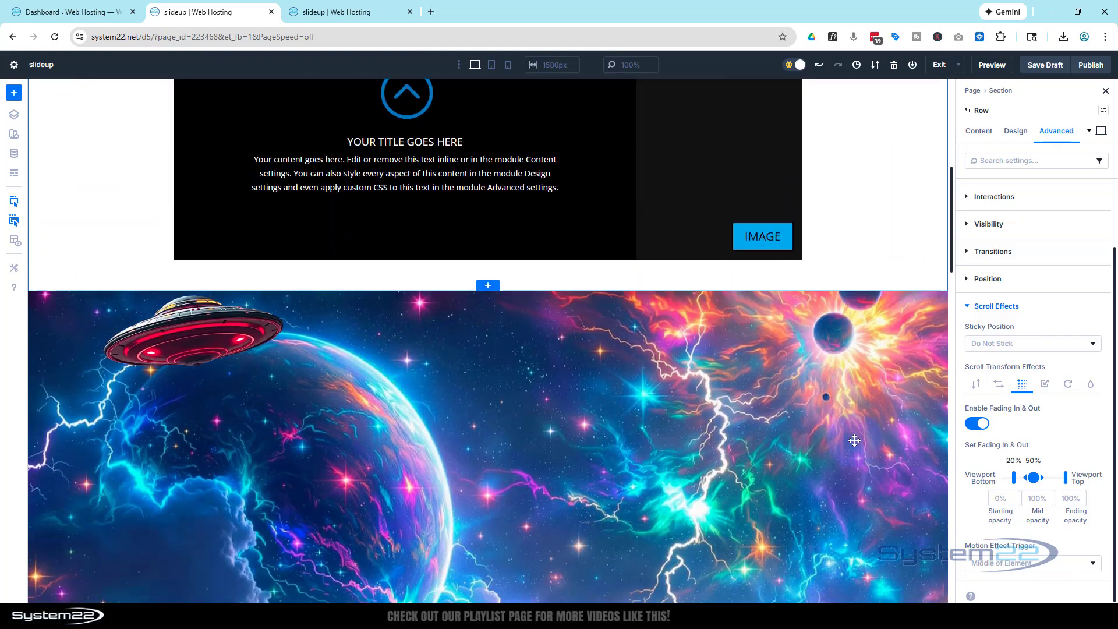
pyautogui.scroll(-1, 854, 441)
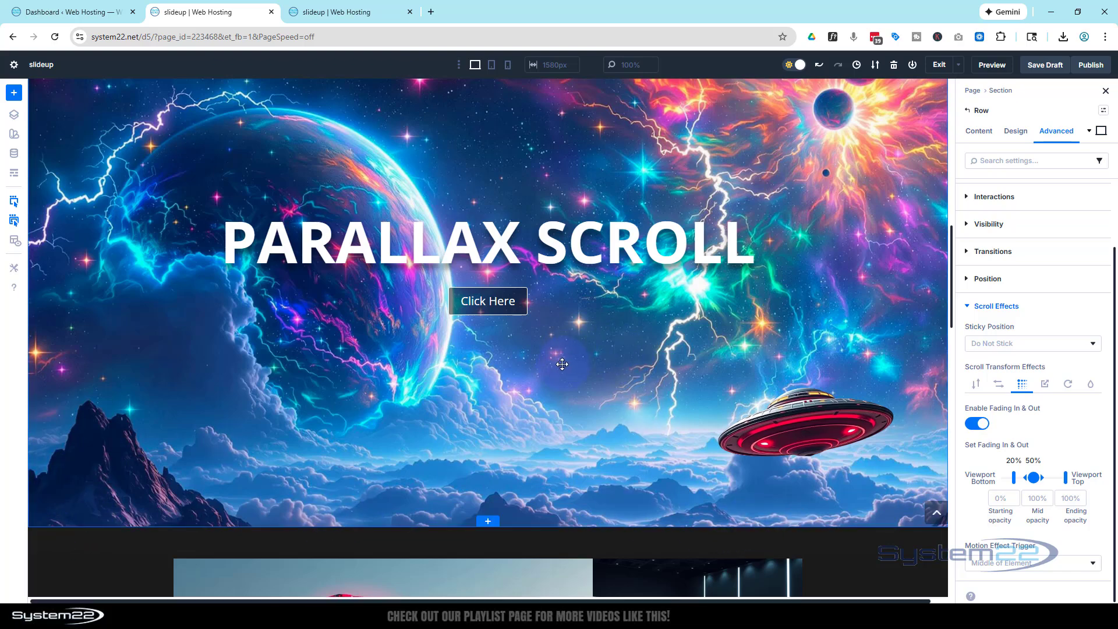
pyautogui.scroll(4, 562, 364)
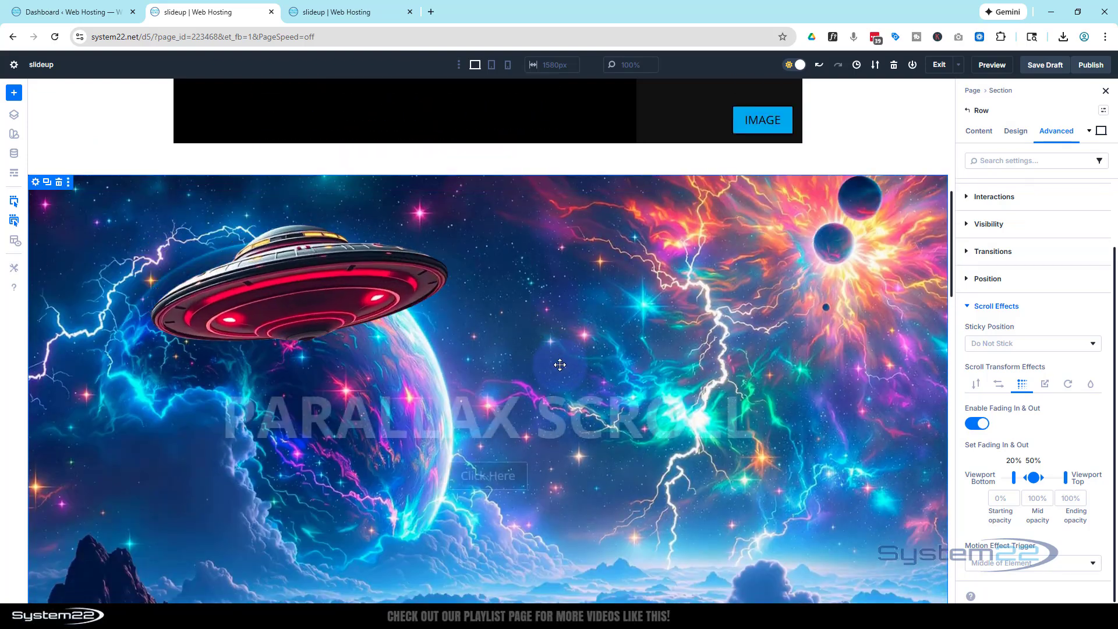
pyautogui.scroll(-5, 560, 364)
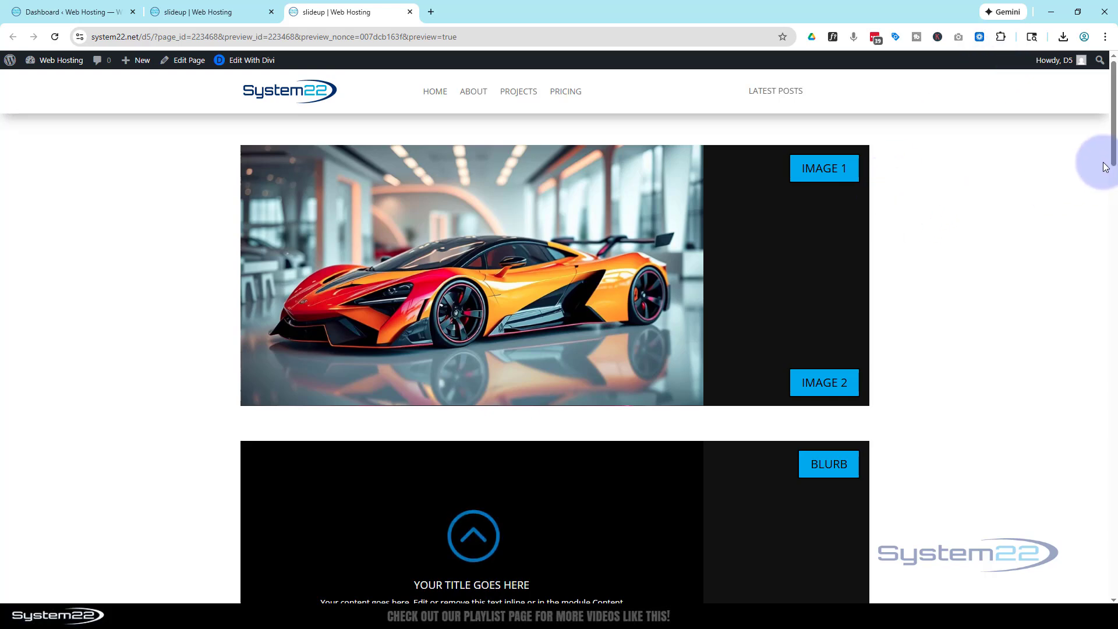
# Review the parallax section's saucer motion and fading heading on the page's preview in the other browser tab.
pyautogui.moveTo(1105, 167); pyautogui.dragTo(1037, 212)
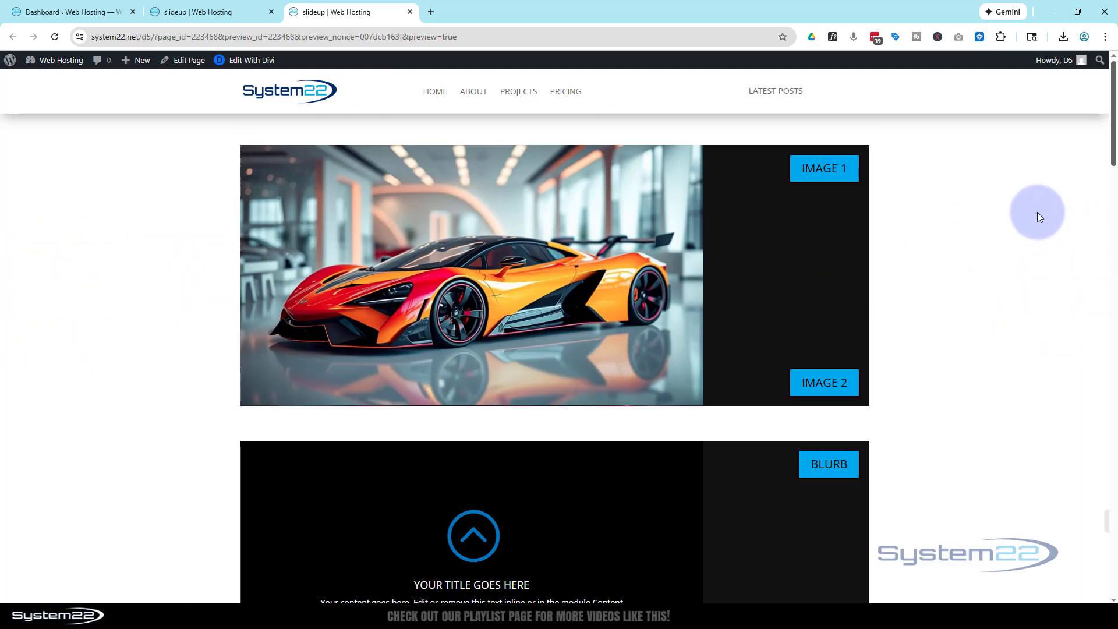
pyautogui.moveTo(1029, 252); pyautogui.dragTo(1092, 176)
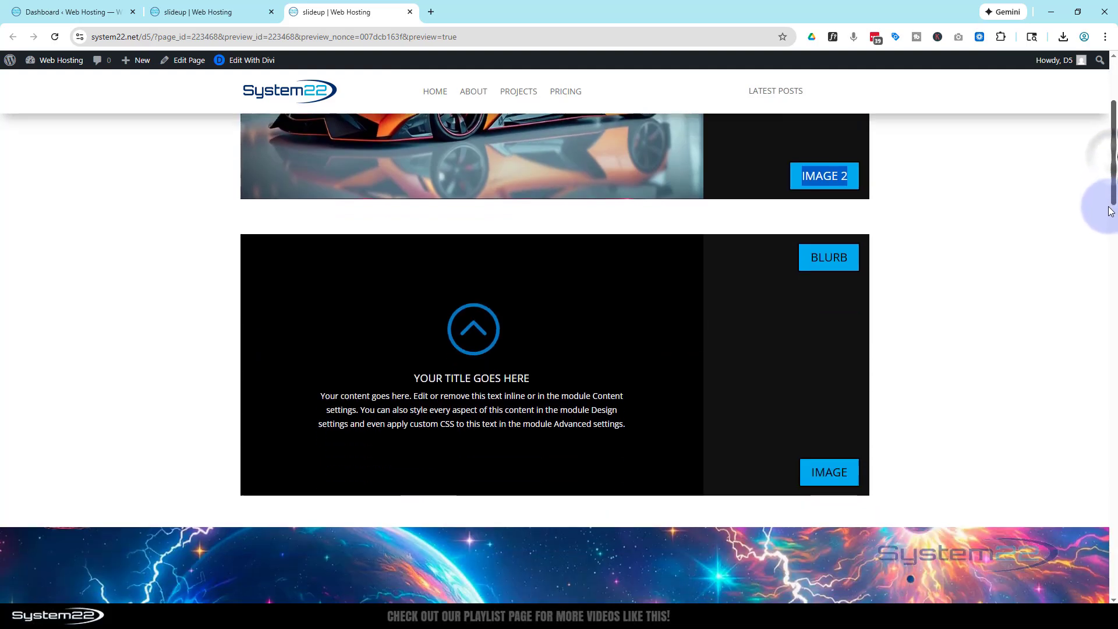
pyautogui.moveTo(1111, 212); pyautogui.dragTo(1097, 291)
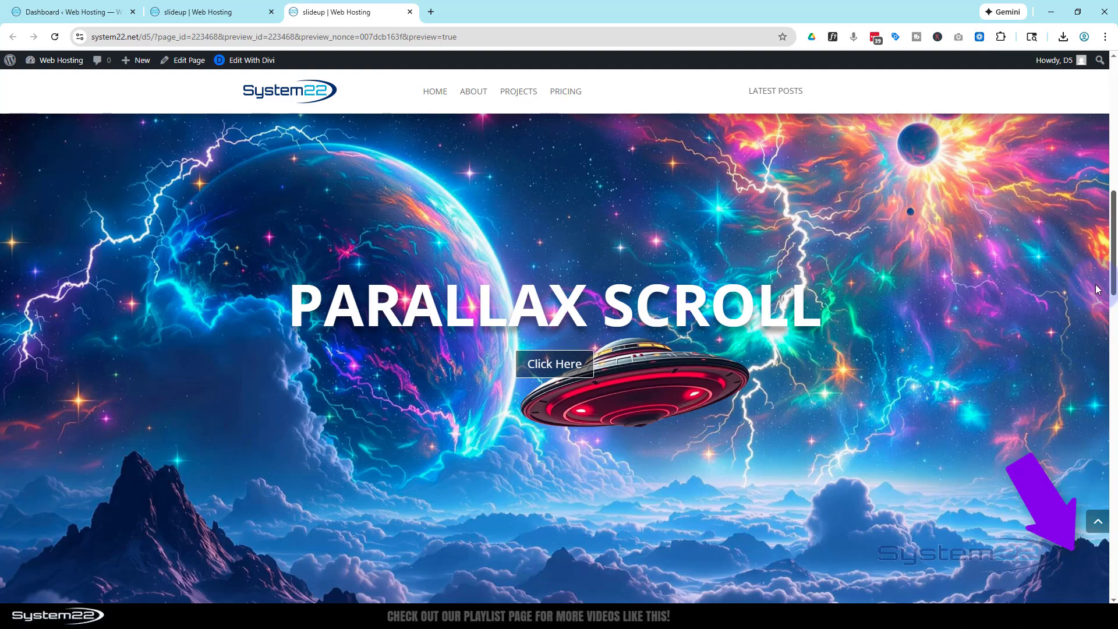
pyautogui.moveTo(1097, 290); pyautogui.dragTo(1081, 179)
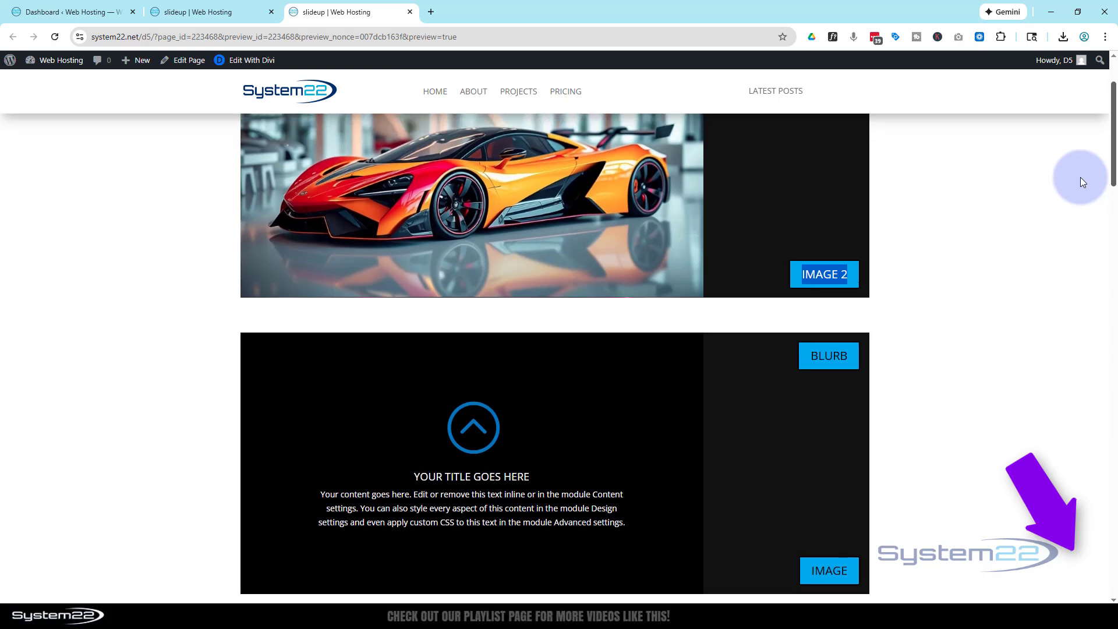
pyautogui.moveTo(1081, 177); pyautogui.dragTo(1099, 527)
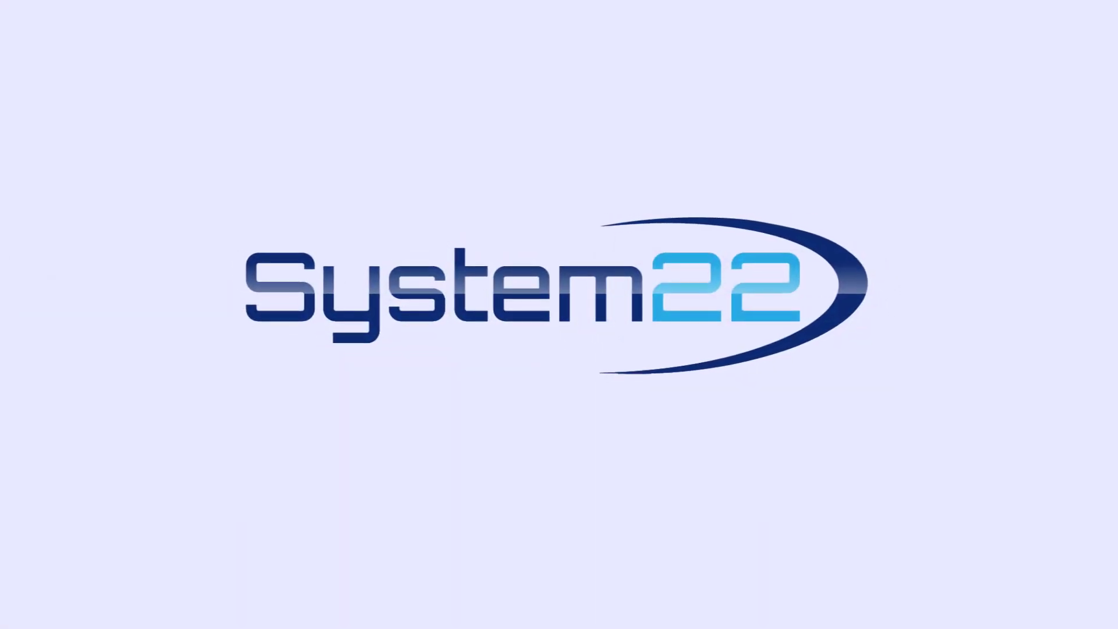